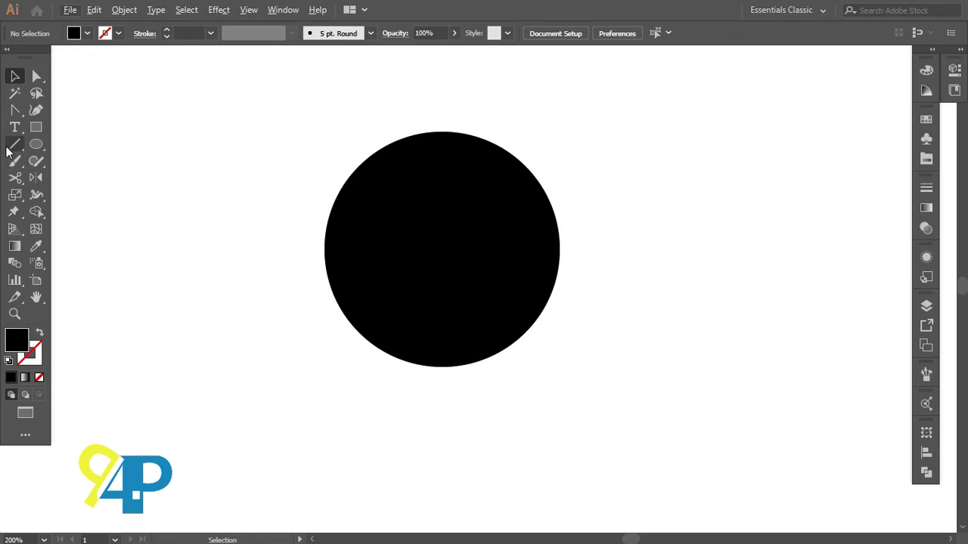
# Draw a horizontal line wider than the circle below it, using a 1 pt black stroke and no fill
pyautogui.click(14, 143)
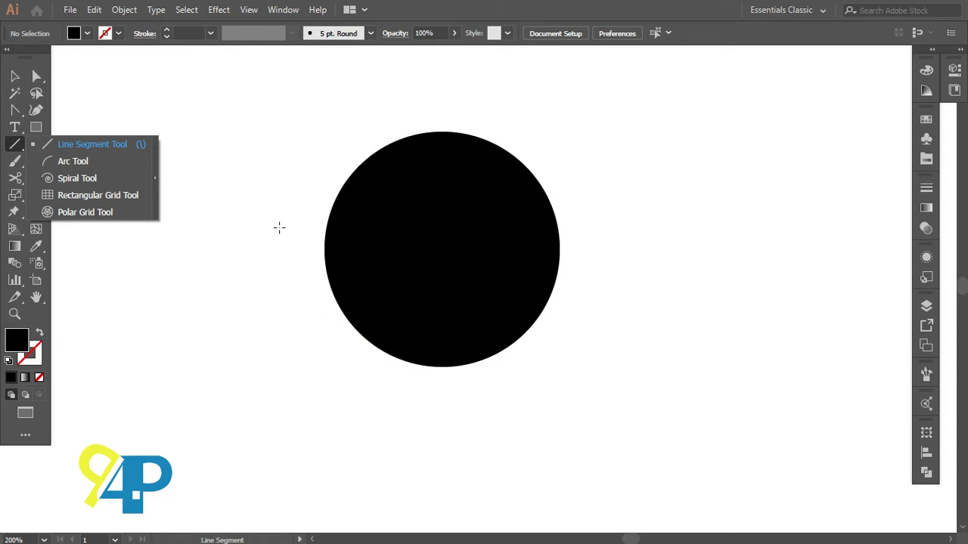
pyautogui.hotkey('shift', 'x')
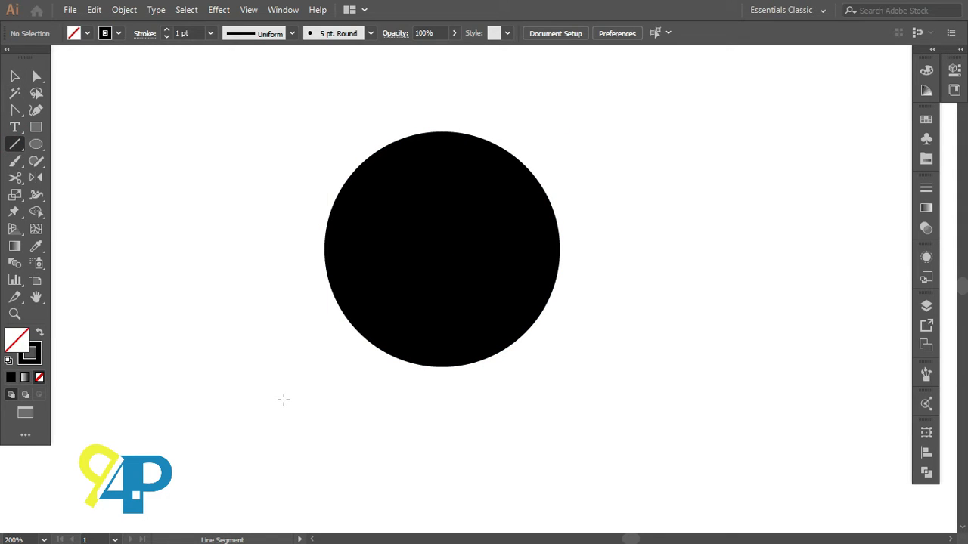
pyautogui.moveTo(283, 400); pyautogui.dragTo(643, 406)
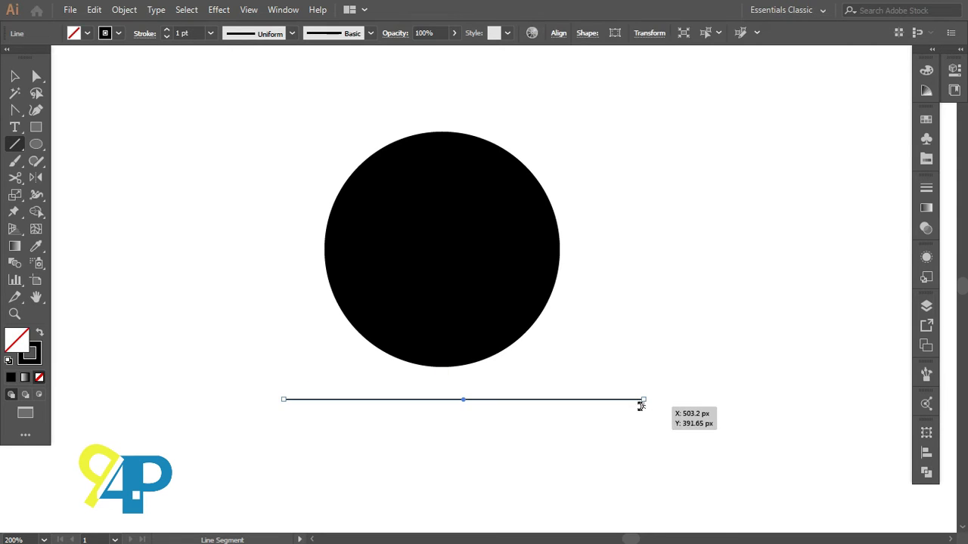
# Expand the line's fill and stroke into a filled shape and deselect it
pyautogui.click(126, 10)
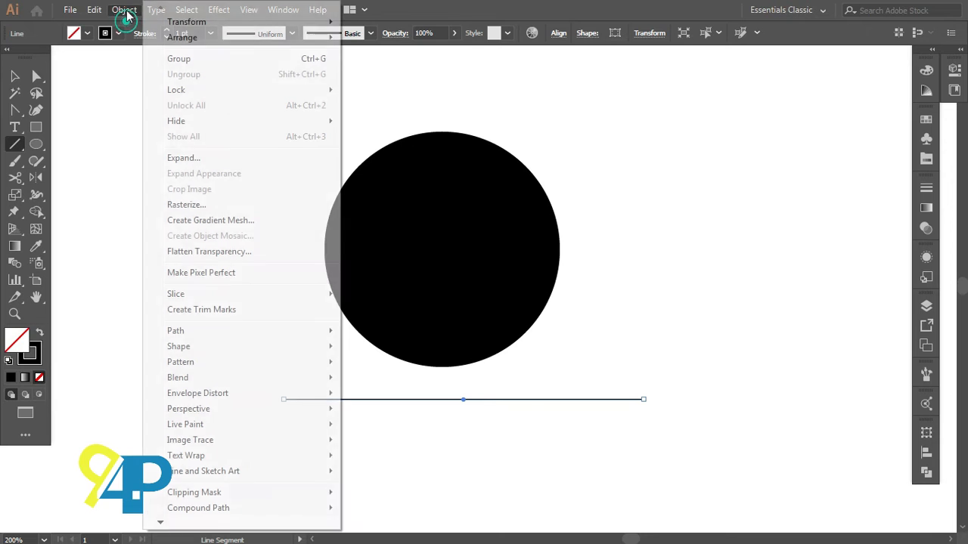
pyautogui.click(190, 158)
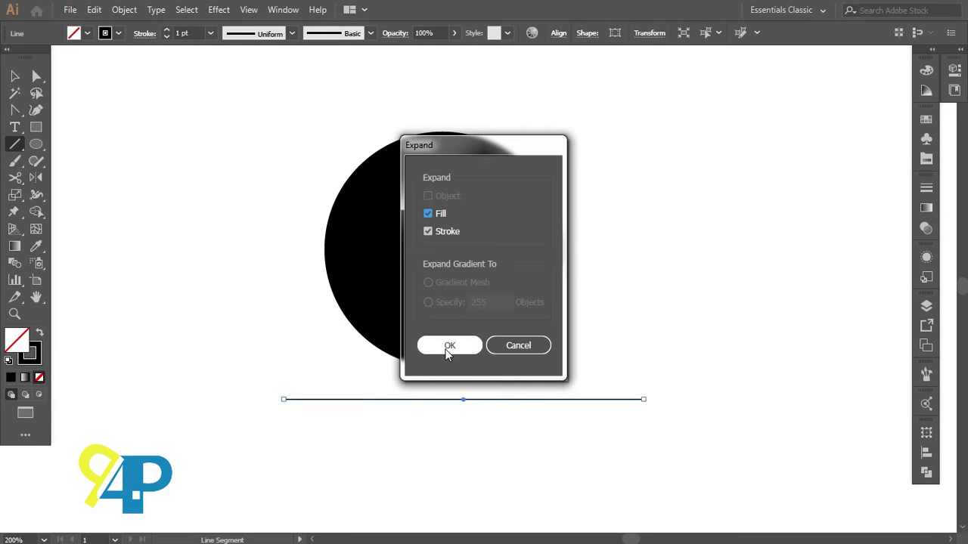
pyautogui.click(447, 351)
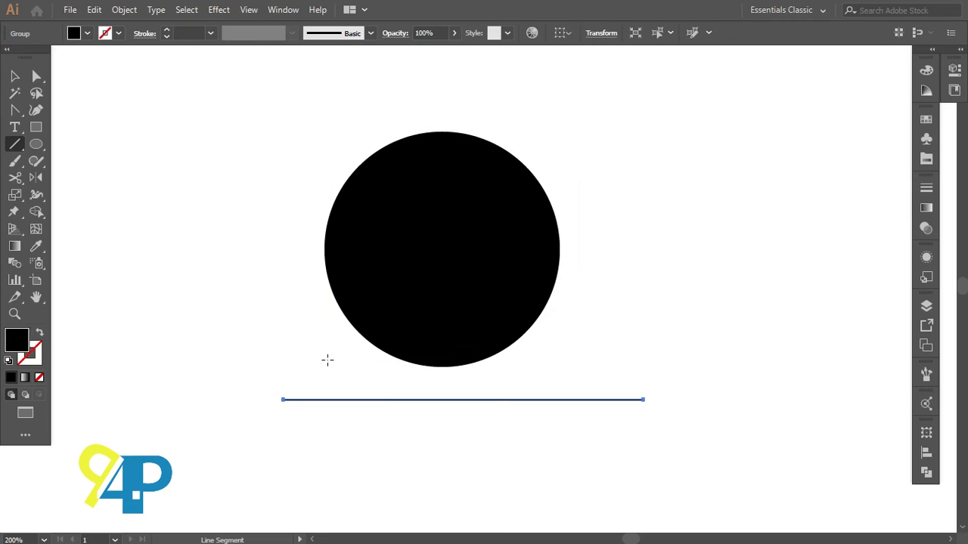
pyautogui.press('v')
pyautogui.click(347, 452)
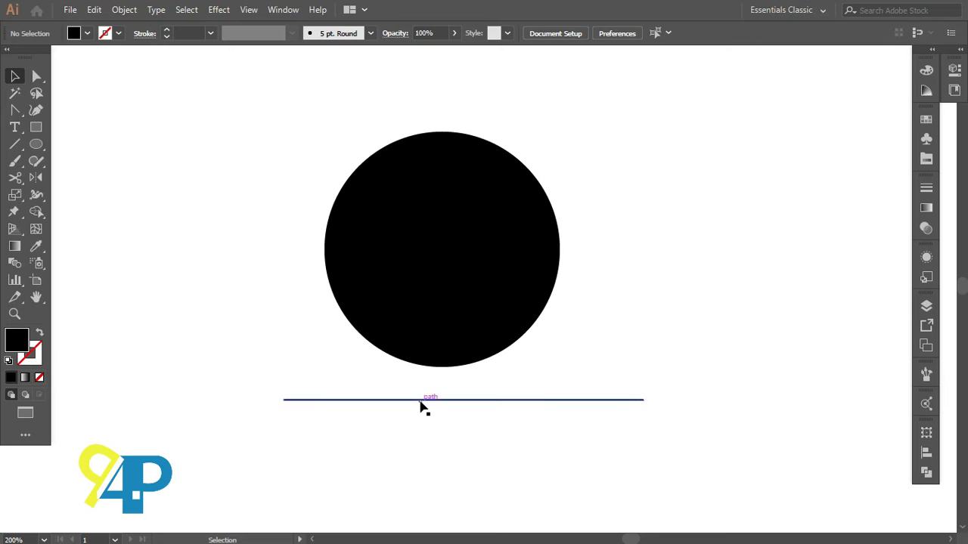
# Duplicate the expanded line across the middle of the circle and fill the copy with white
pyautogui.moveTo(421, 406); pyautogui.dragTo(402, 257)
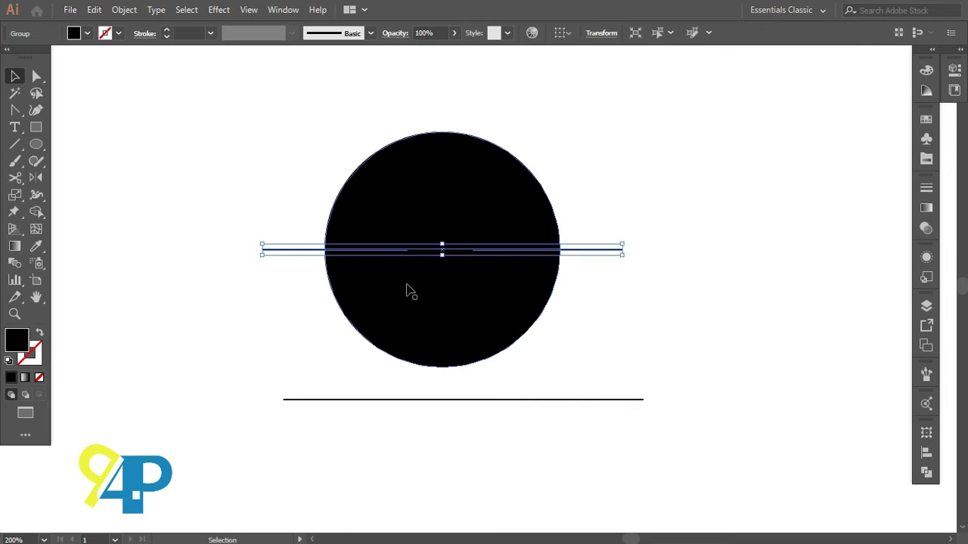
pyautogui.click(927, 120)
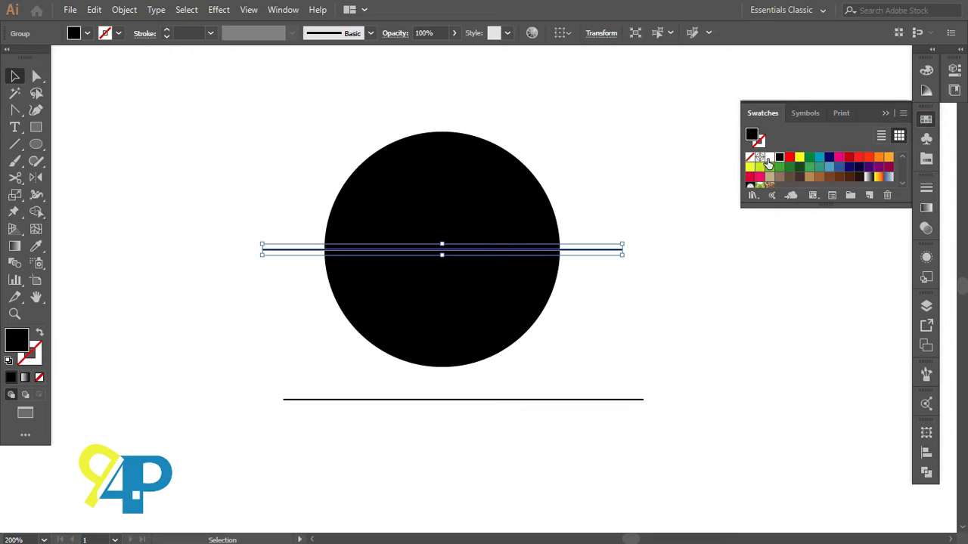
pyautogui.click(768, 159)
pyautogui.click(604, 350)
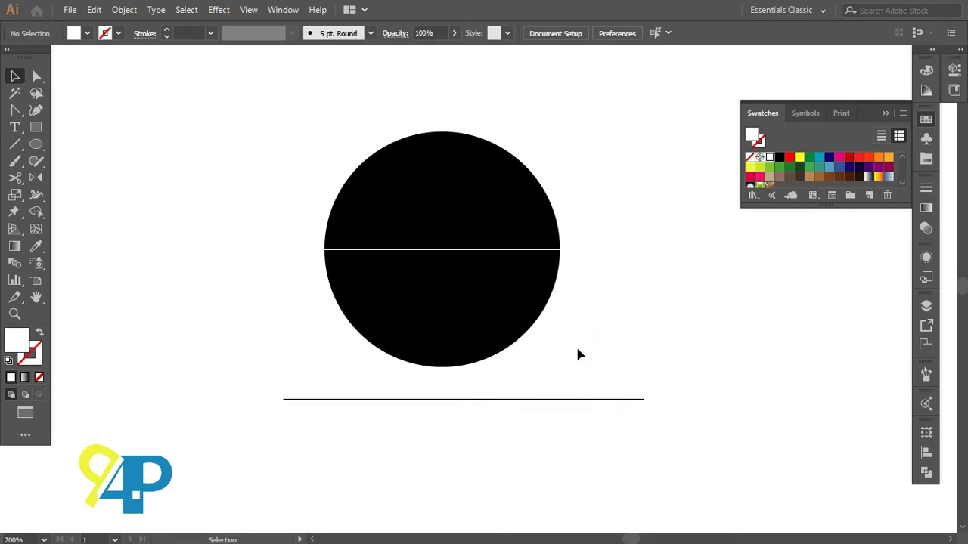
# Rotate the line below the circle to vertical, fill it white and move it across the circle's middle
pyautogui.click(461, 400)
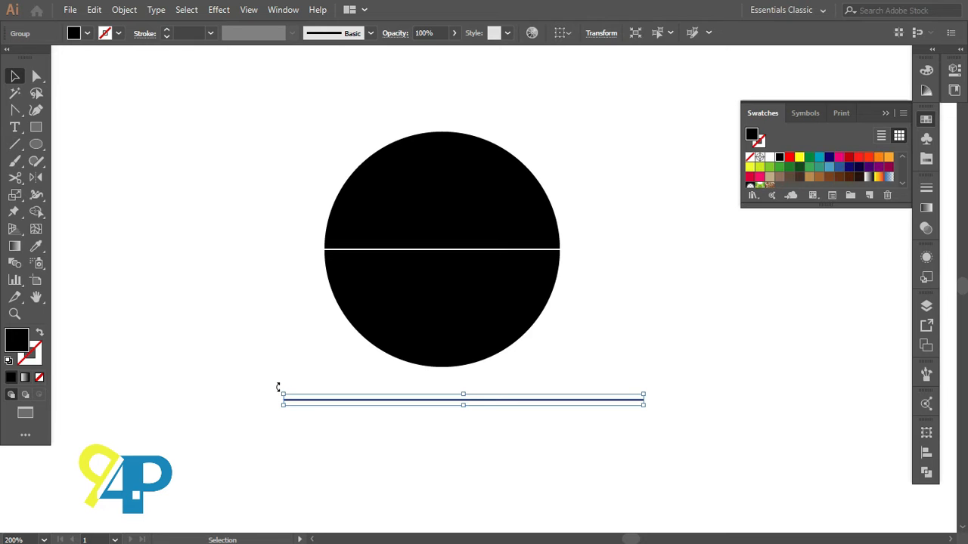
pyautogui.moveTo(278, 387); pyautogui.dragTo(443, 292)
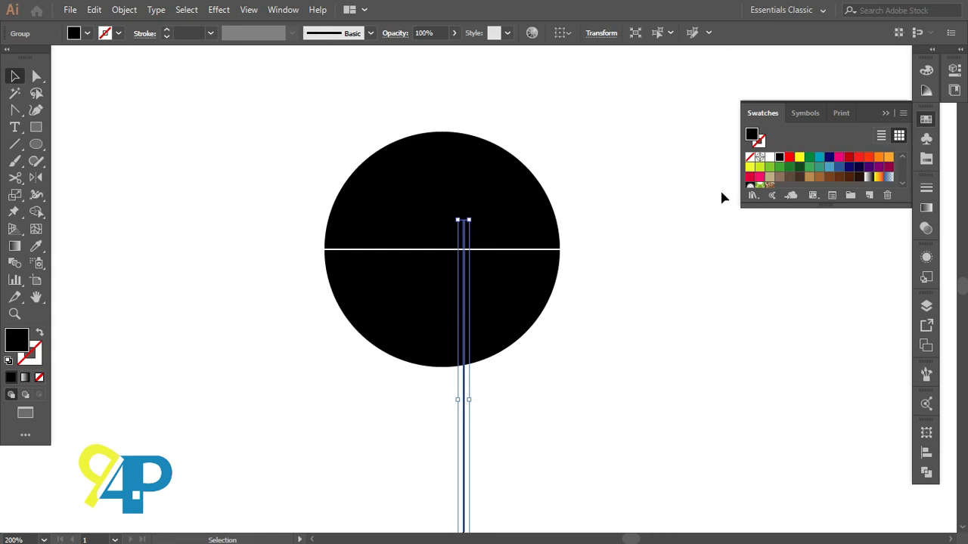
pyautogui.click(769, 158)
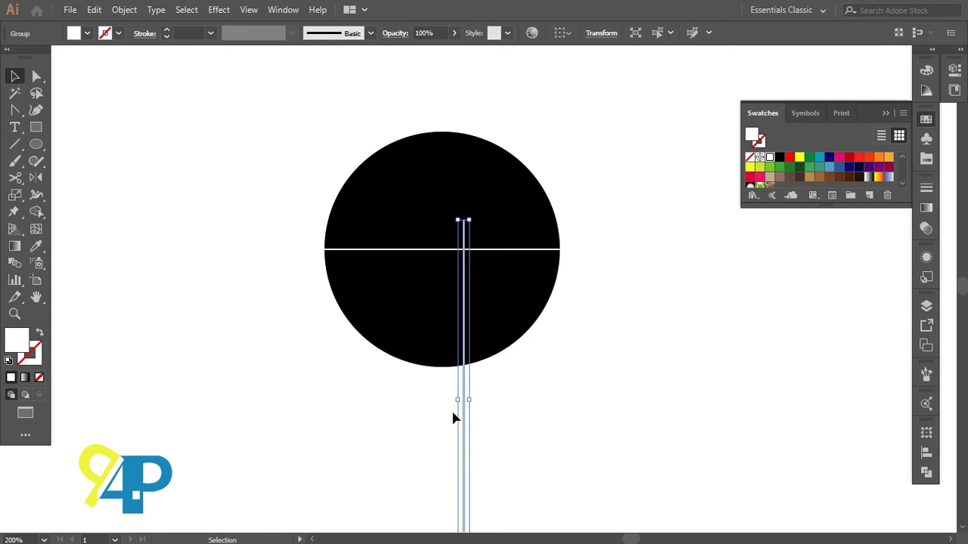
pyautogui.moveTo(460, 415); pyautogui.dragTo(451, 298)
pyautogui.click(358, 367)
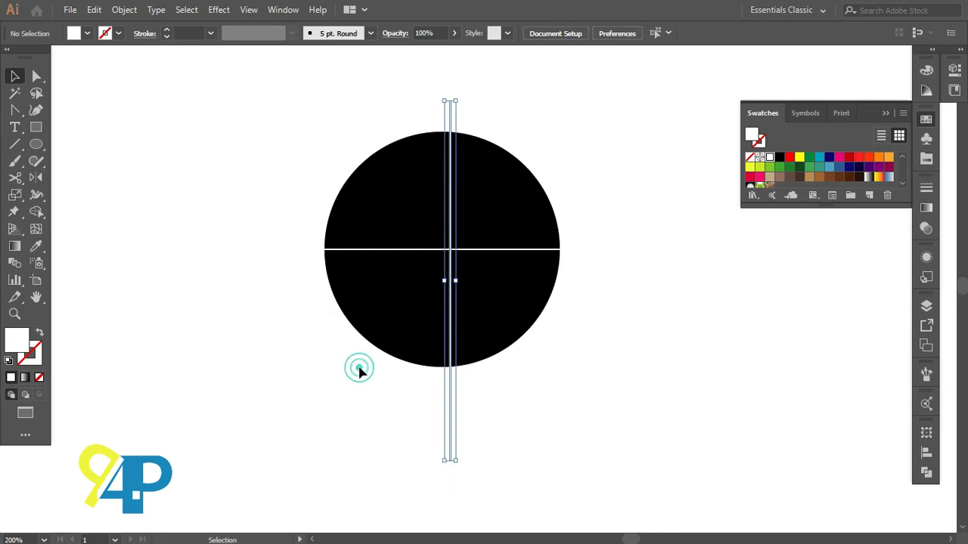
# Align the circle and both white lines to each other by their horizontal and vertical centers
pyautogui.scroll(1, 360, 365)
pyautogui.moveTo(287, 174); pyautogui.dragTo(518, 380)
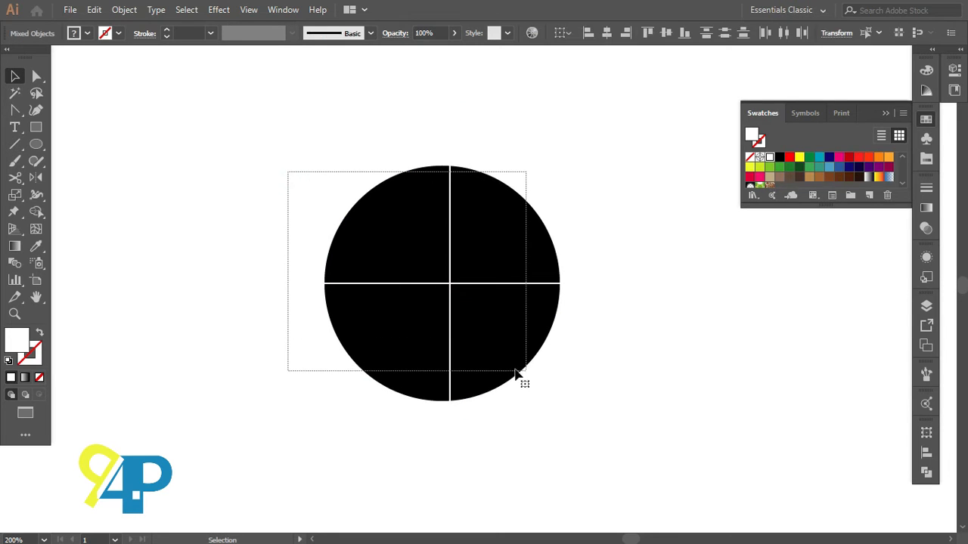
pyautogui.click(884, 114)
pyautogui.click(603, 35)
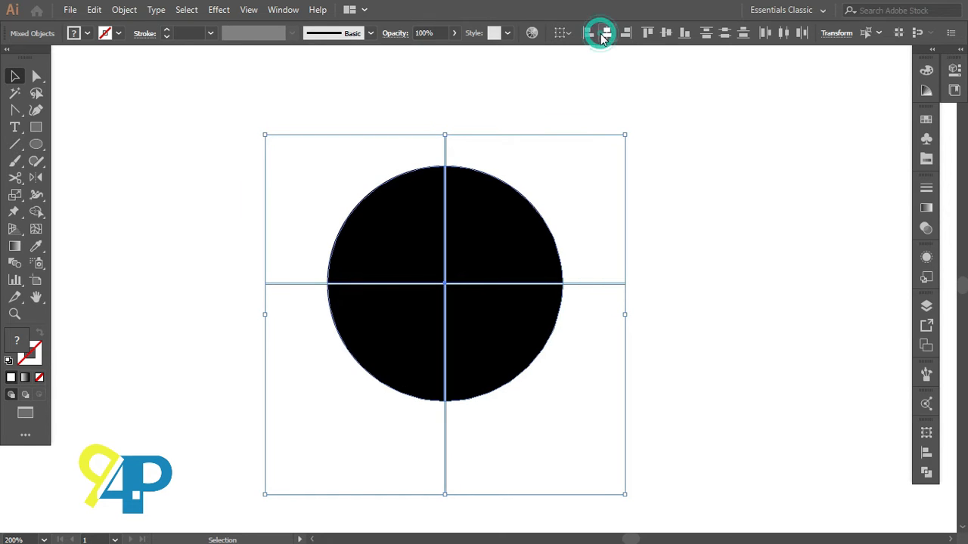
pyautogui.click(665, 33)
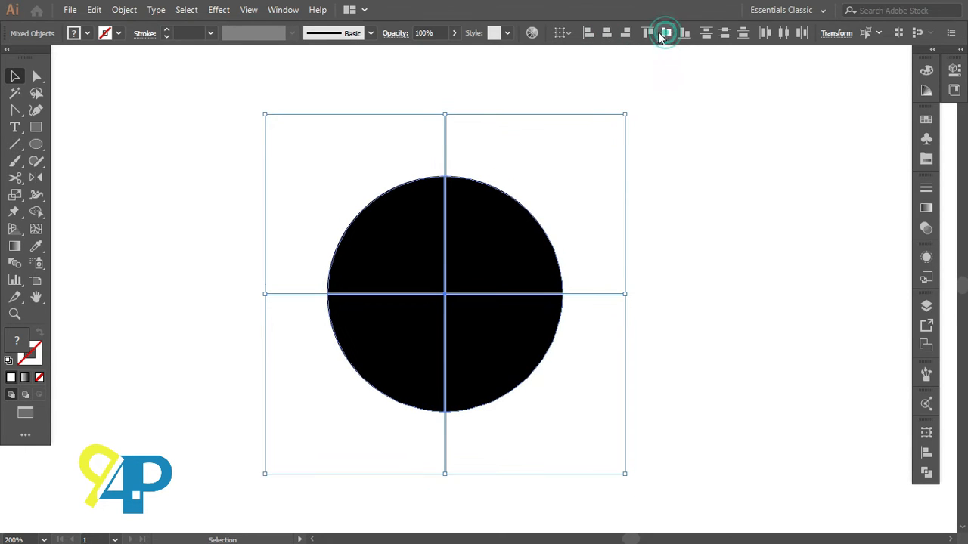
pyautogui.click(716, 231)
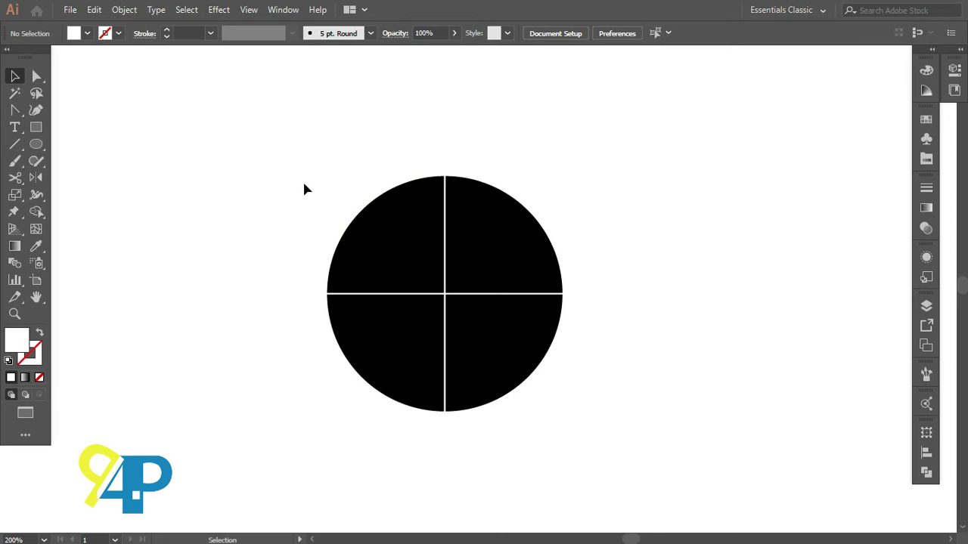
# With the Shape Builder tool, merge the line segments inside the circle into one cross and delete that cross
pyautogui.moveTo(304, 184); pyautogui.dragTo(579, 391)
pyautogui.hotkey('shift', 'm')
pyautogui.scroll(4, 446, 295)
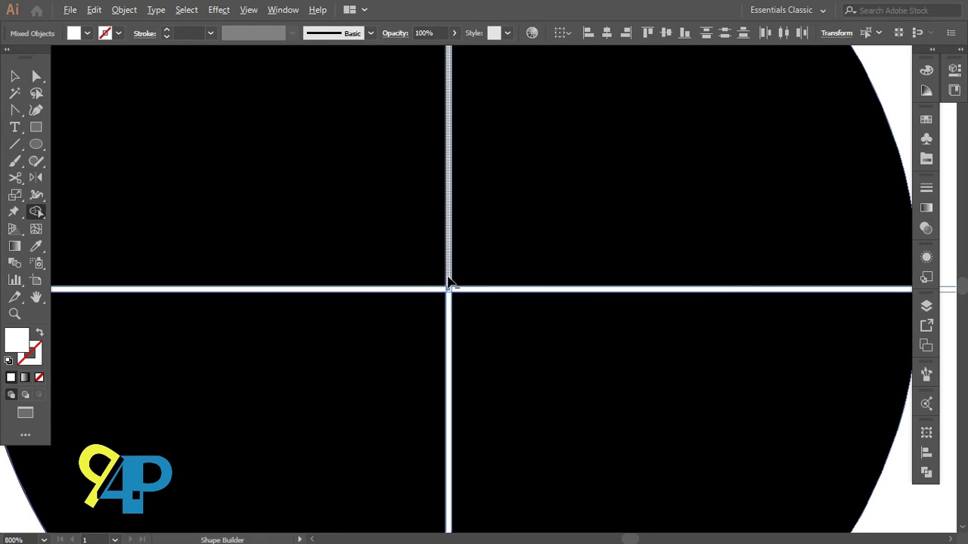
pyautogui.scroll(6, 447, 282)
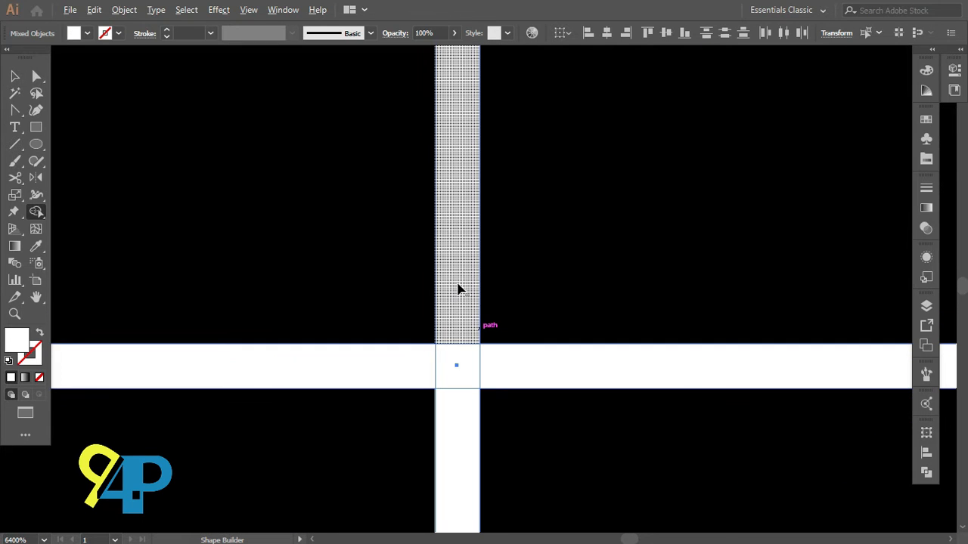
pyautogui.click(457, 283)
pyautogui.click(464, 358)
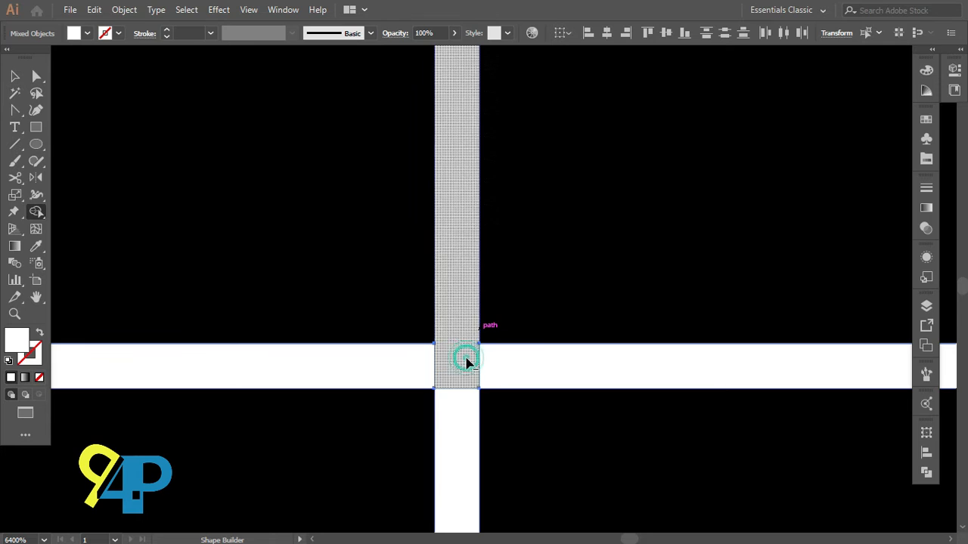
pyautogui.click(530, 372)
pyautogui.moveTo(434, 378); pyautogui.dragTo(430, 377)
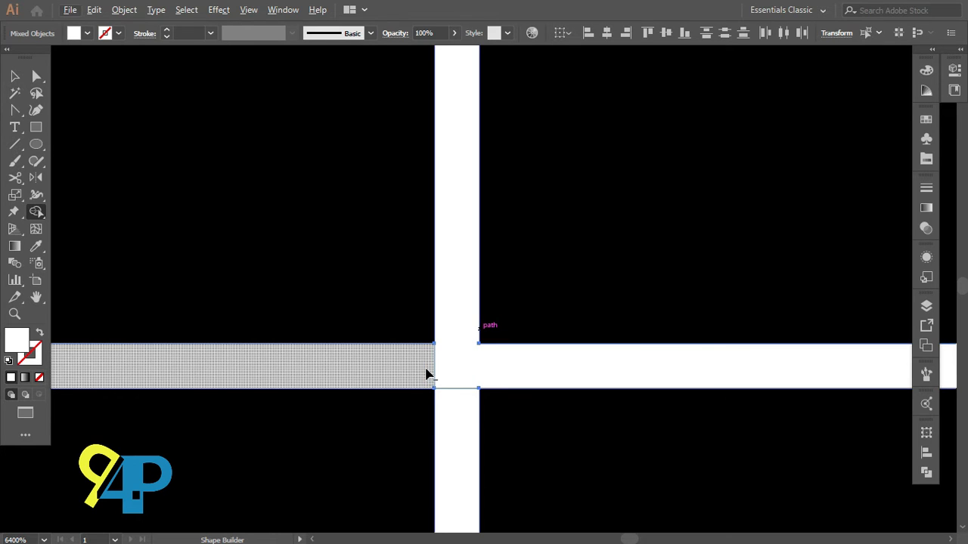
pyautogui.scroll(3, 420, 372)
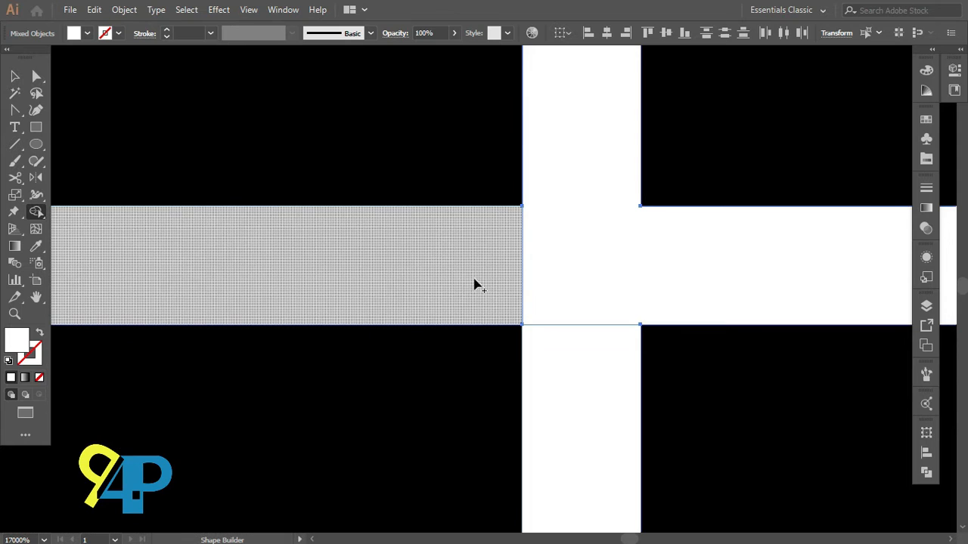
pyautogui.click(476, 280)
pyautogui.click(554, 341)
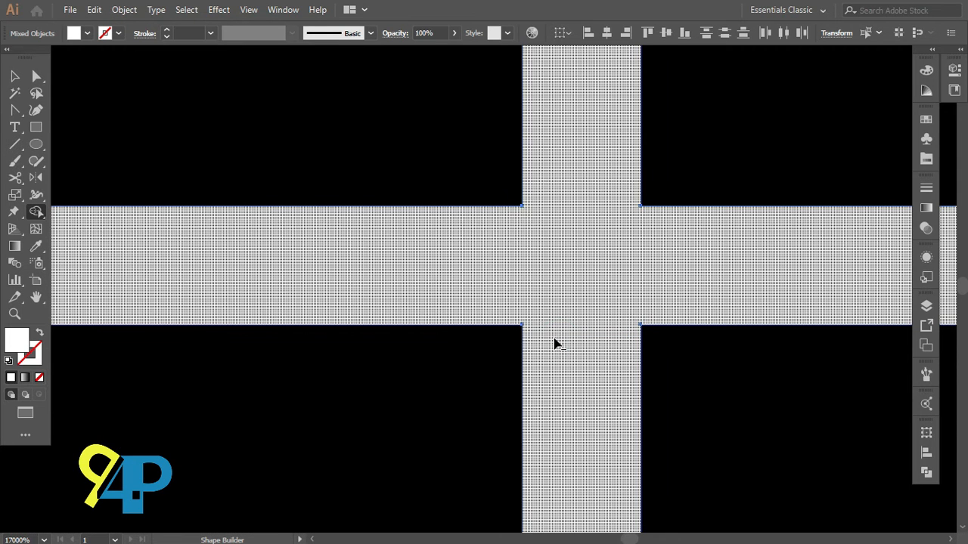
# Delete the four line ends protruding outside the circle with the Shape Builder tool, and deselect the remaining quarters
pyautogui.scroll(-4, 555, 342)
pyautogui.scroll(-5, 554, 342)
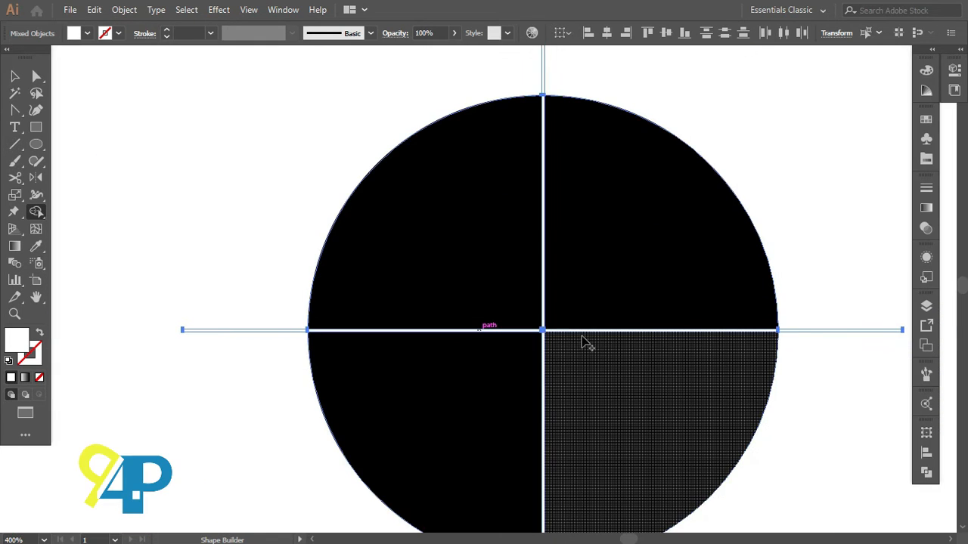
pyautogui.hscroll(2, 750, 330)
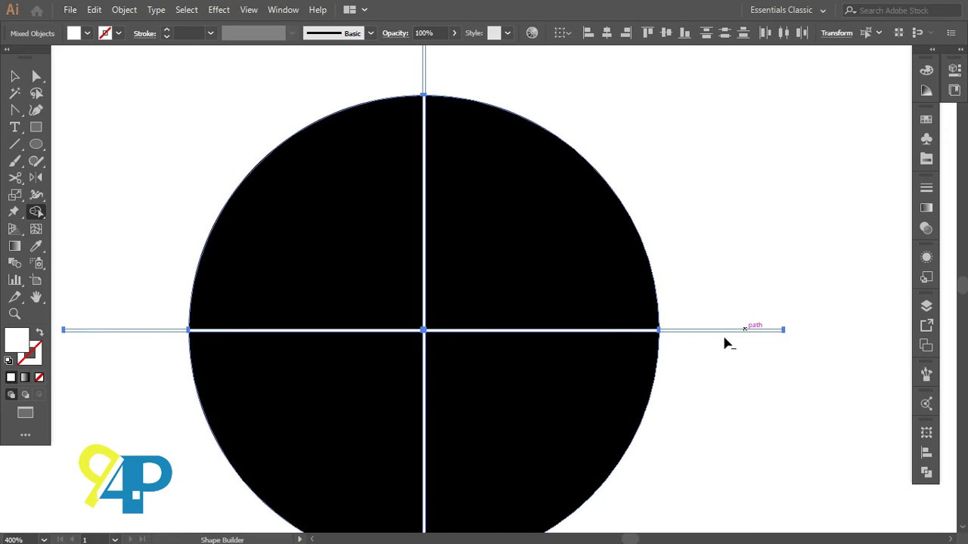
pyautogui.scroll(3, 722, 341)
pyautogui.moveTo(614, 308); pyautogui.dragTo(613, 355)
pyautogui.scroll(-6, 575, 348)
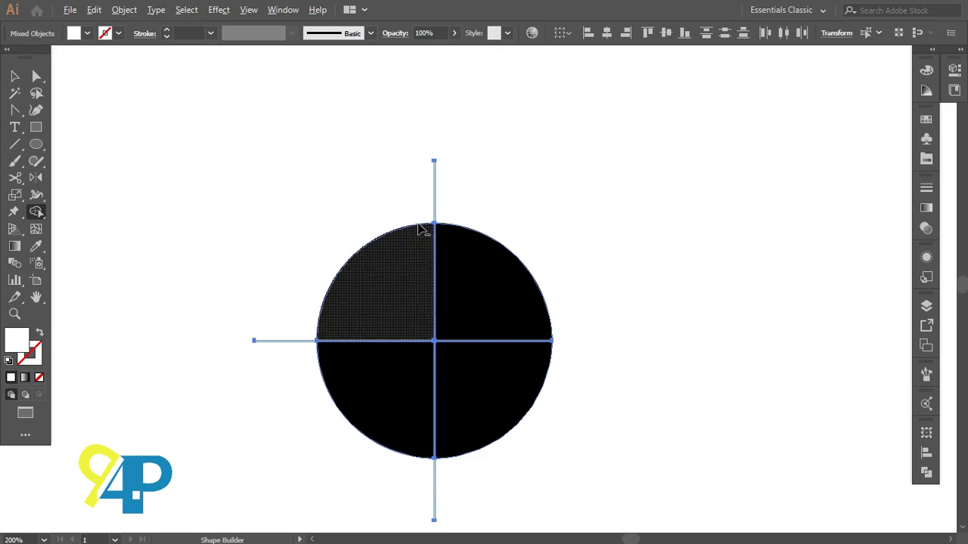
pyautogui.moveTo(418, 199); pyautogui.dragTo(440, 199)
pyautogui.moveTo(292, 320); pyautogui.dragTo(297, 372)
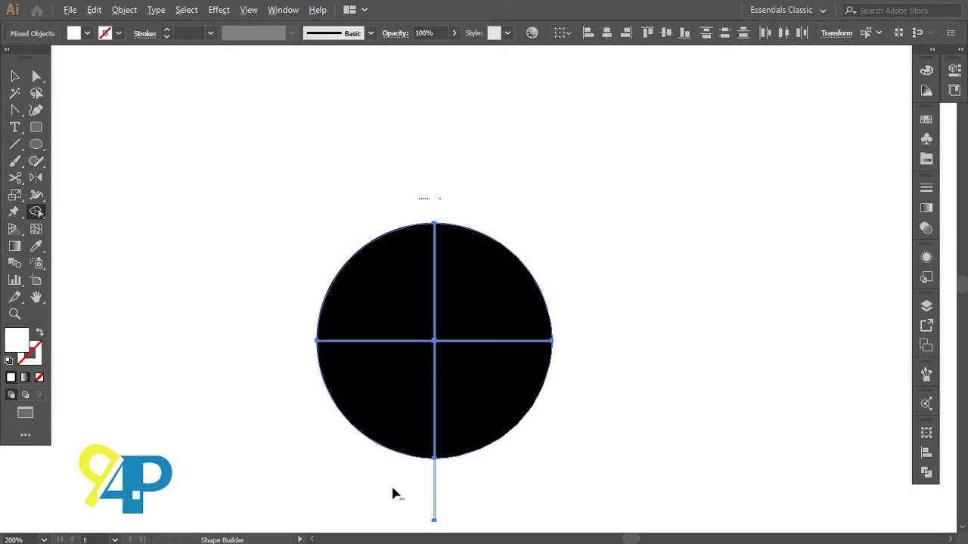
pyautogui.moveTo(392, 488); pyautogui.dragTo(461, 497)
pyautogui.scroll(10, 440, 478)
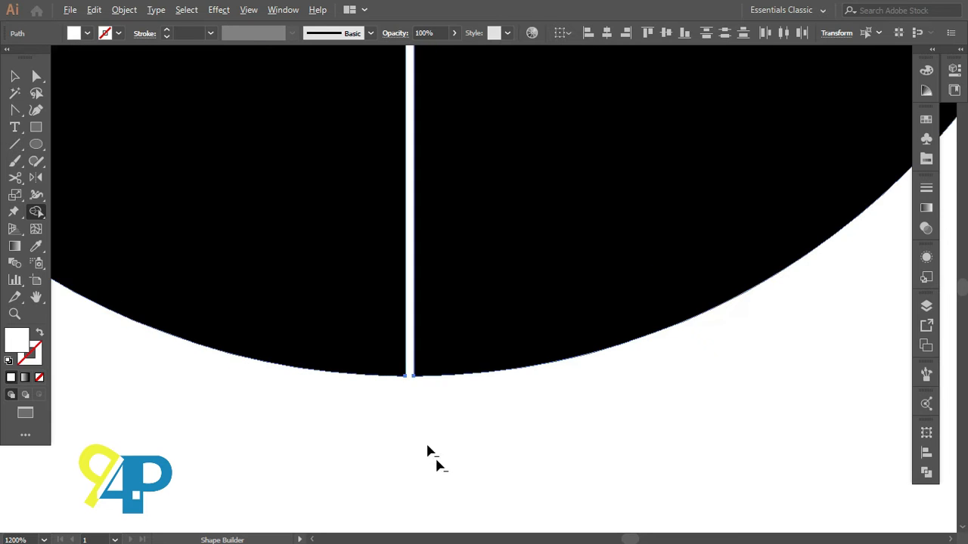
pyautogui.scroll(-10, 434, 355)
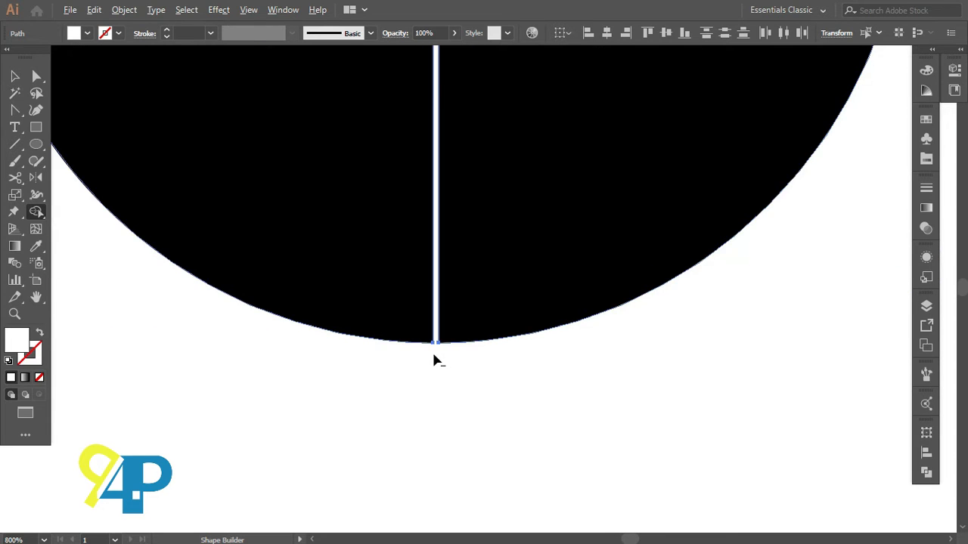
pyautogui.press('v')
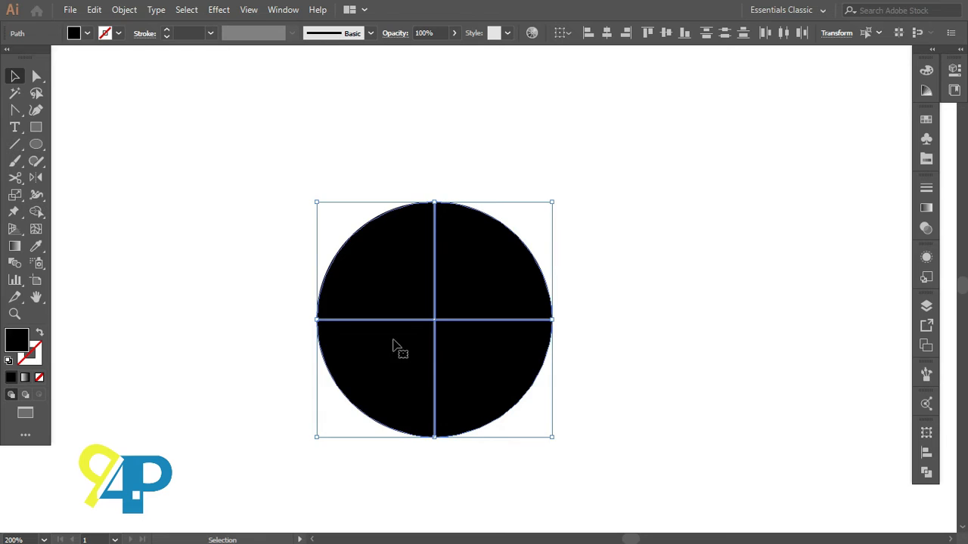
pyautogui.click(271, 311)
pyautogui.click(378, 446)
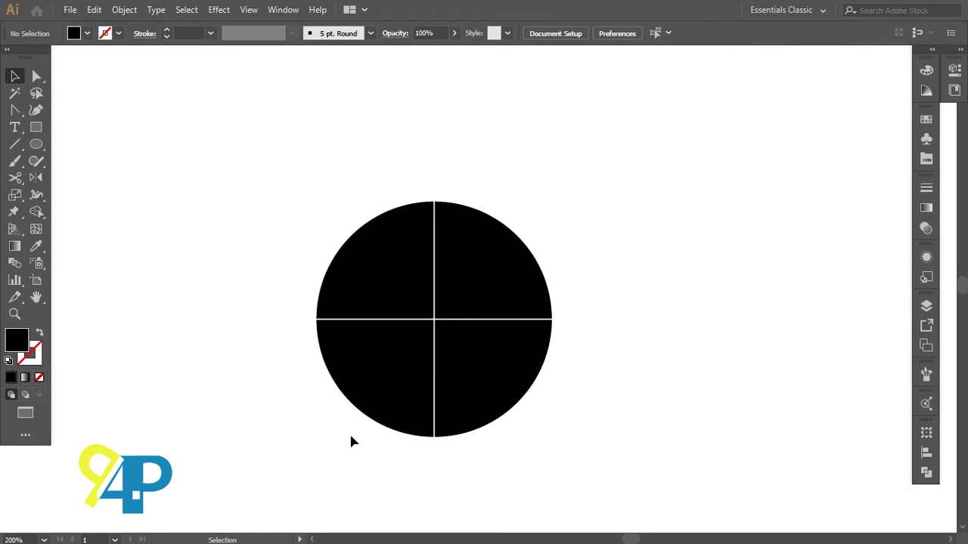
# Test the cut by moving the upper-right quarter away from the circle, and undo the move
pyautogui.click(468, 301)
pyautogui.moveTo(469, 301); pyautogui.dragTo(510, 272)
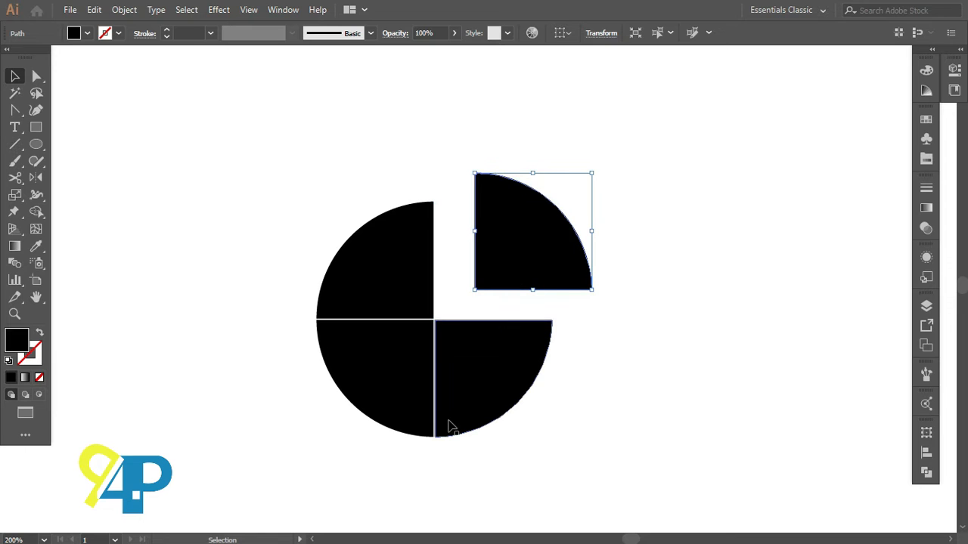
pyautogui.press('ctrl')
pyautogui.hotkey('ctrl', 'z')
pyautogui.click(632, 382)
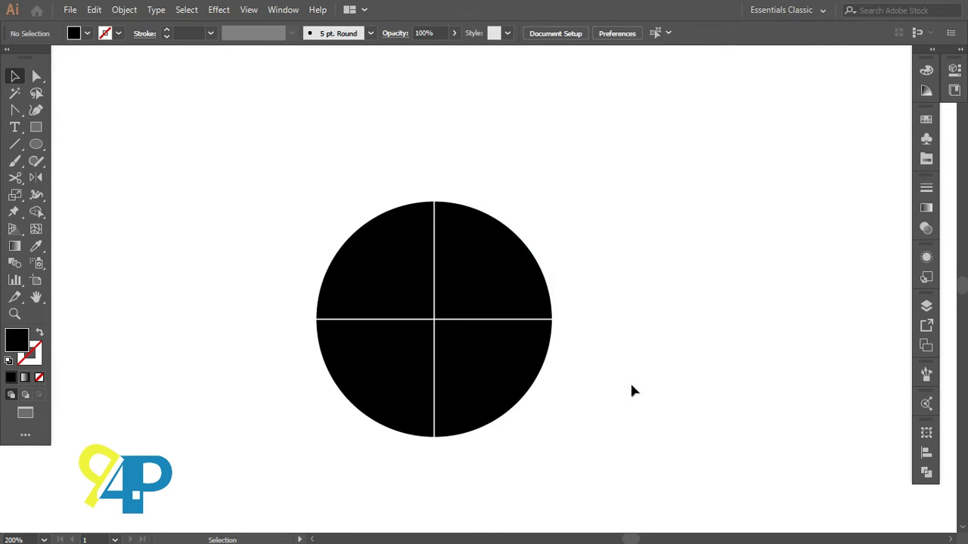
# Fill the upper-right quarter with dark red and the upper-left quarter with CMYK yellow from the swatches
pyautogui.click(507, 294)
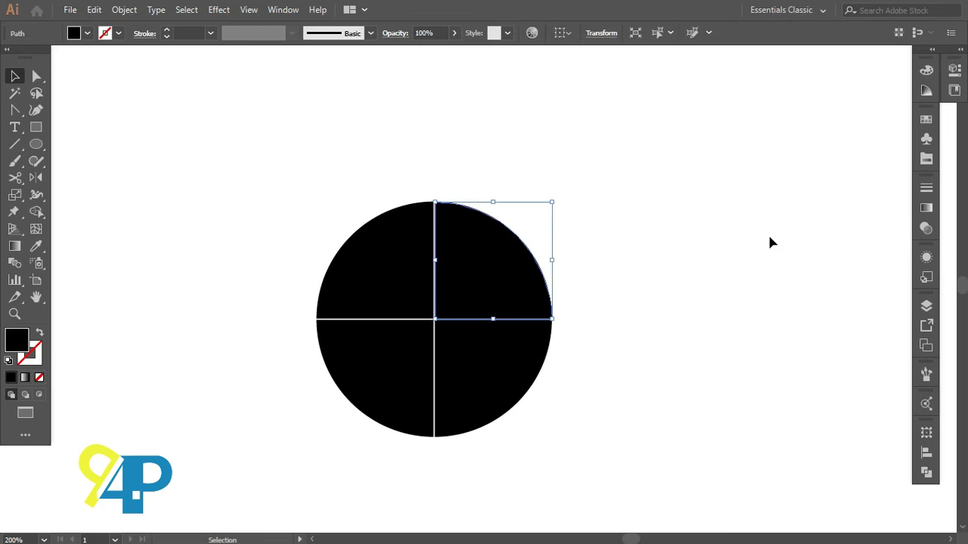
pyautogui.click(924, 121)
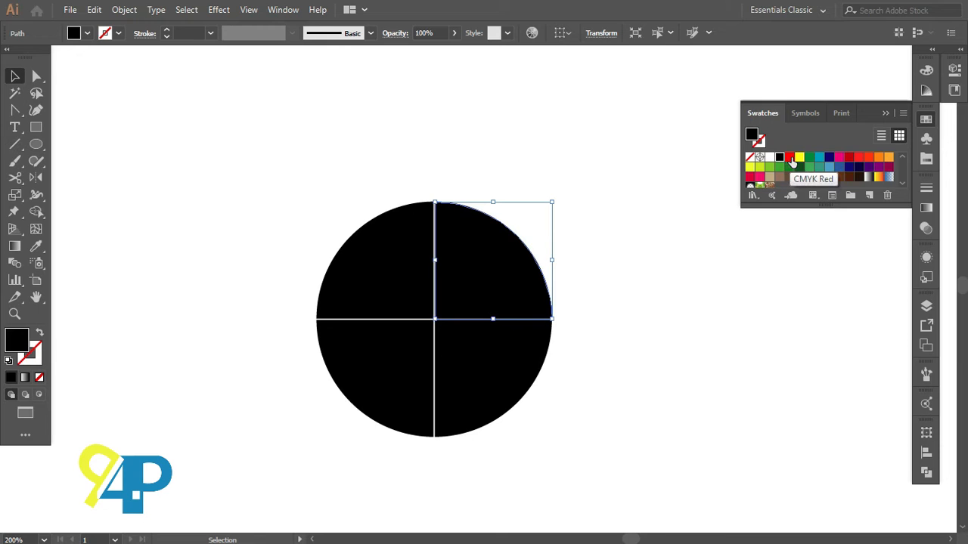
pyautogui.click(790, 159)
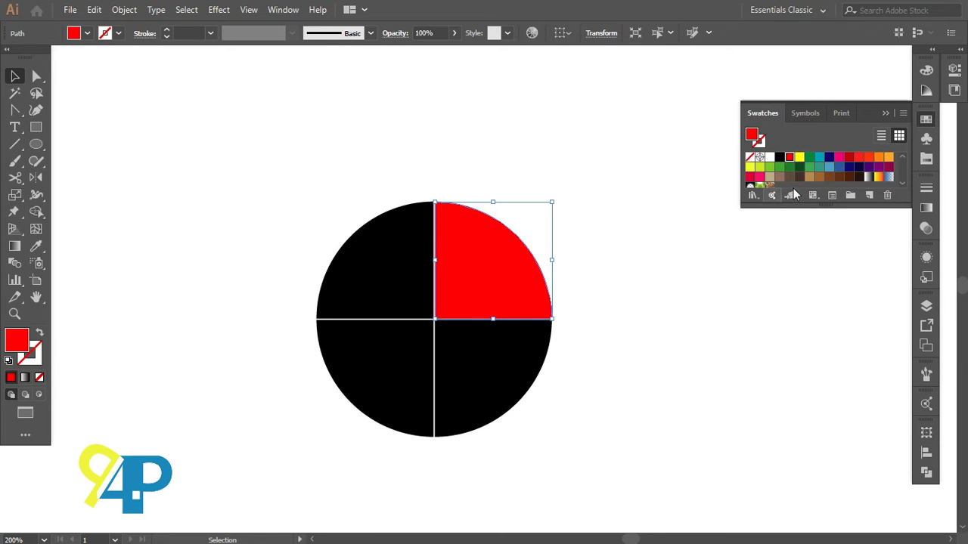
pyautogui.click(849, 157)
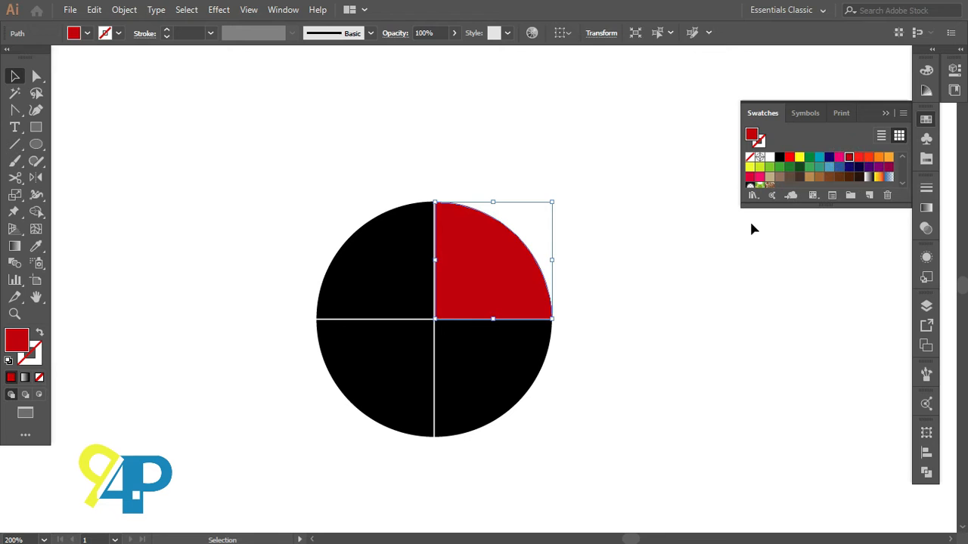
pyautogui.click(682, 282)
pyautogui.click(412, 285)
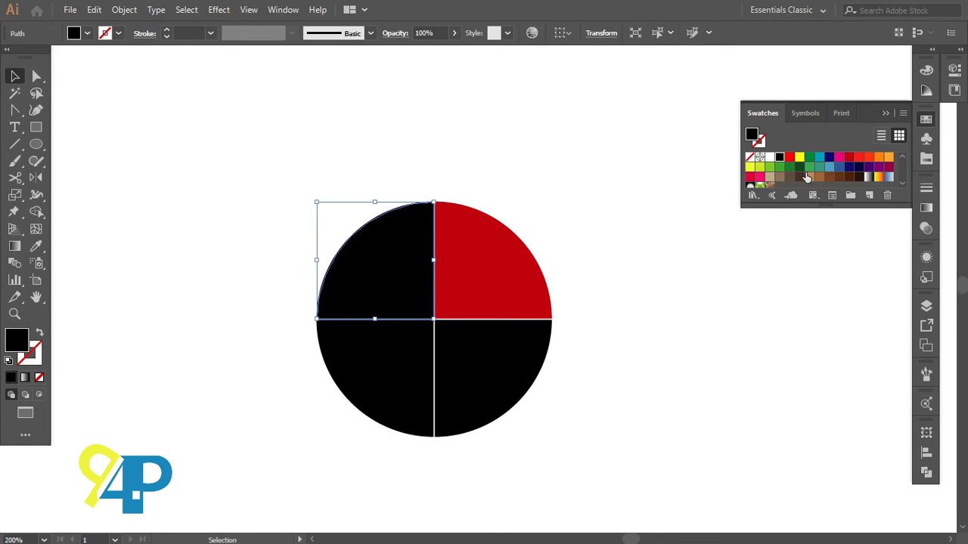
pyautogui.click(800, 163)
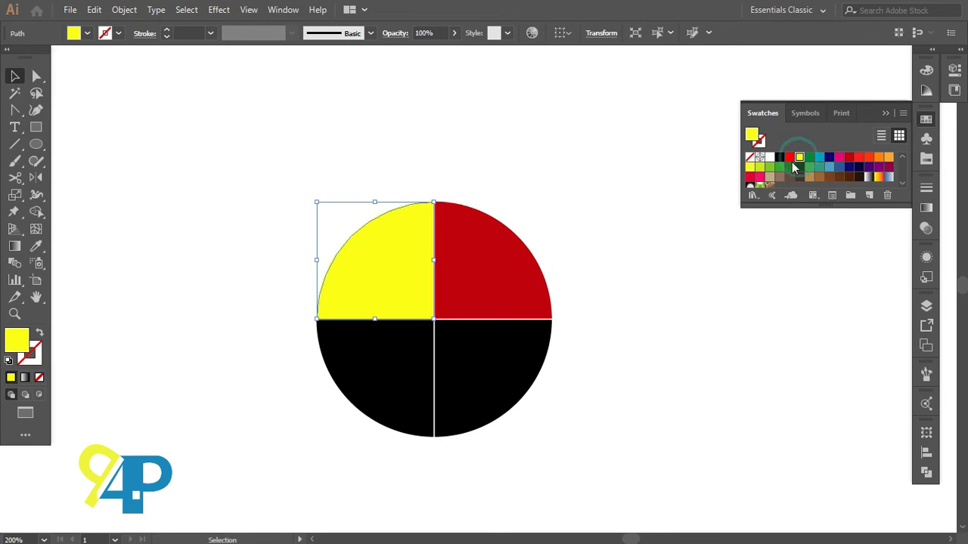
pyautogui.click(694, 287)
# Fill the lower-right quarter with light green and the lower-left quarter with medium blue from the swatches
pyautogui.click(486, 385)
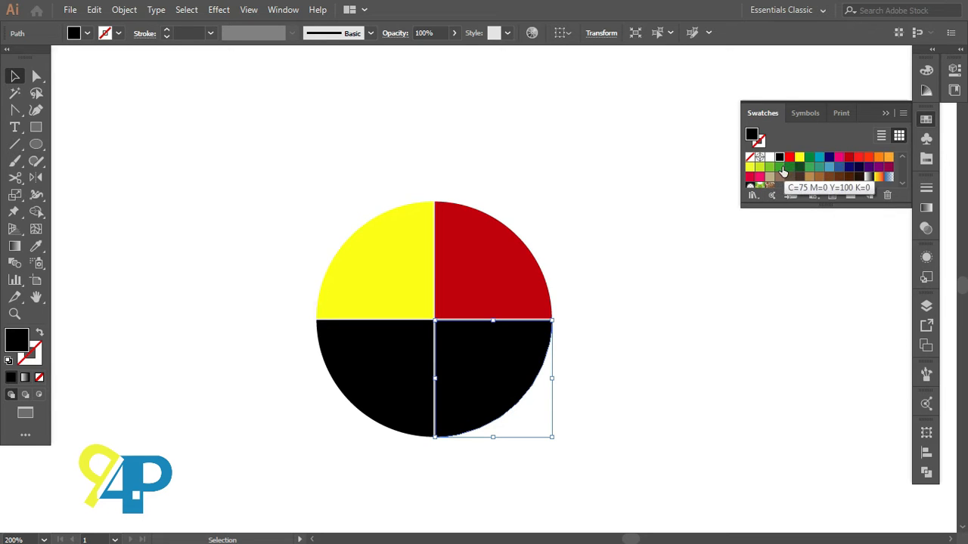
pyautogui.click(774, 172)
pyautogui.click(680, 310)
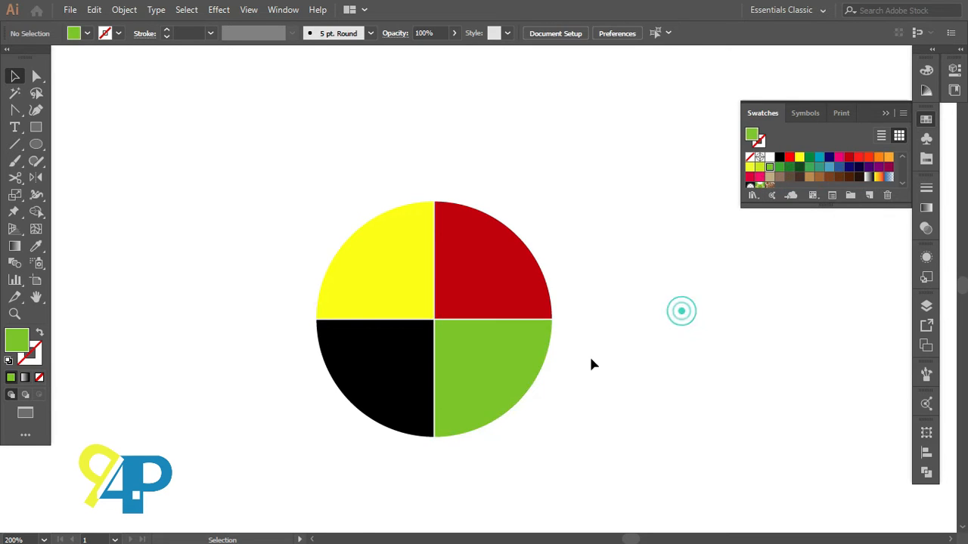
pyautogui.click(410, 391)
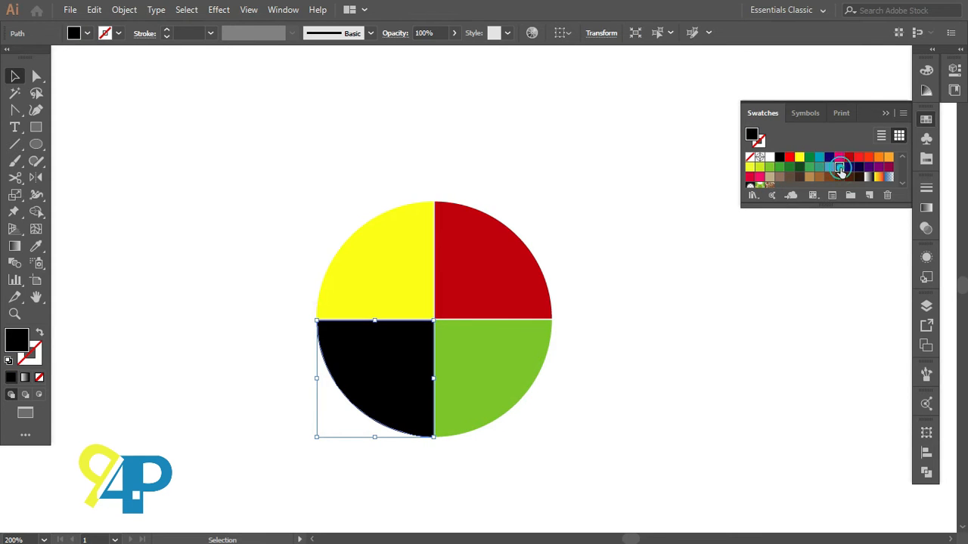
pyautogui.click(837, 169)
pyautogui.click(711, 322)
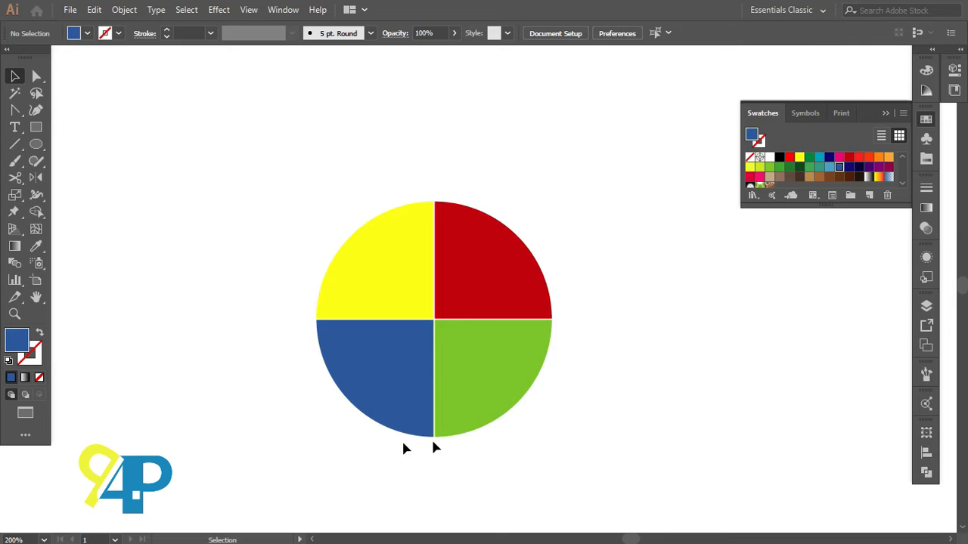
# Draw a small circle as an eye near the middle of the yellow quarter and fill it with black
pyautogui.click(37, 144)
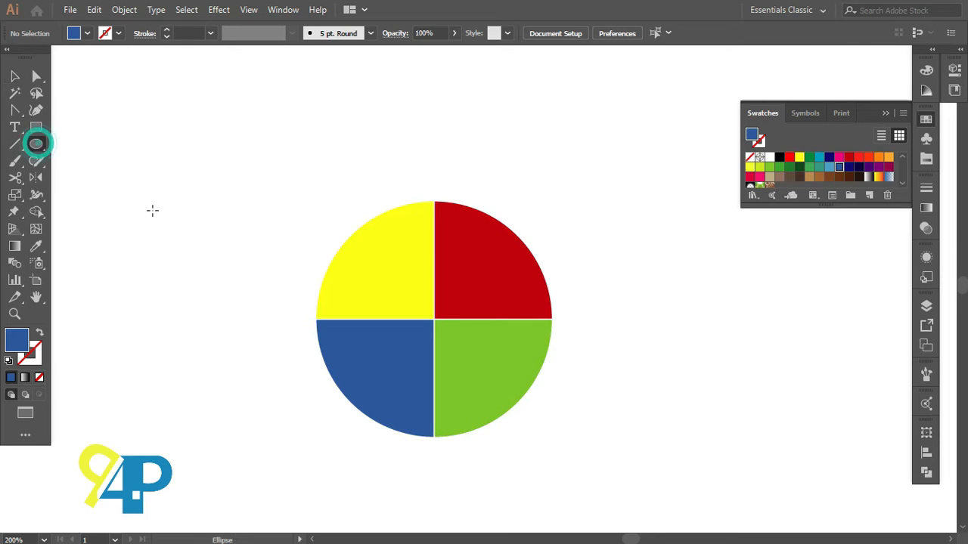
pyautogui.click(373, 258)
pyautogui.moveTo(373, 257); pyautogui.dragTo(386, 269)
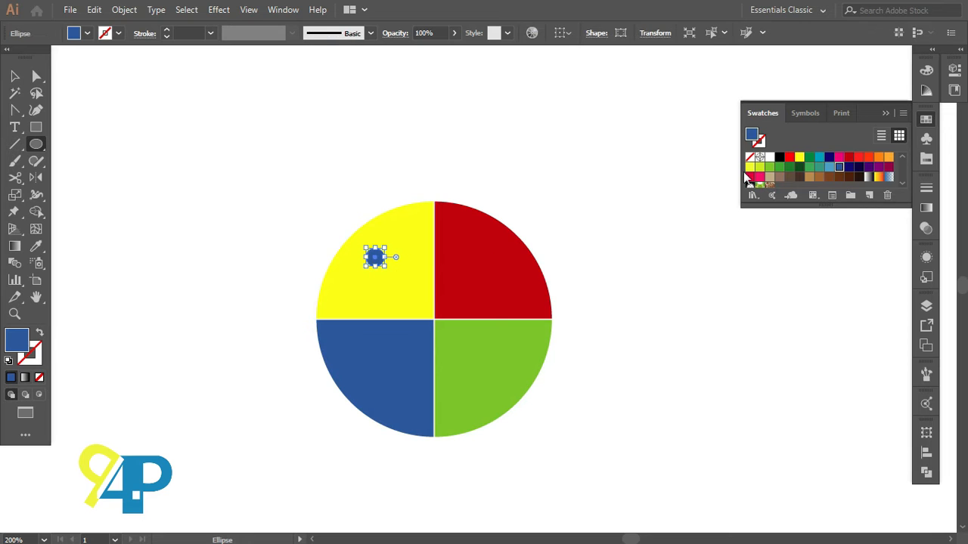
pyautogui.click(779, 157)
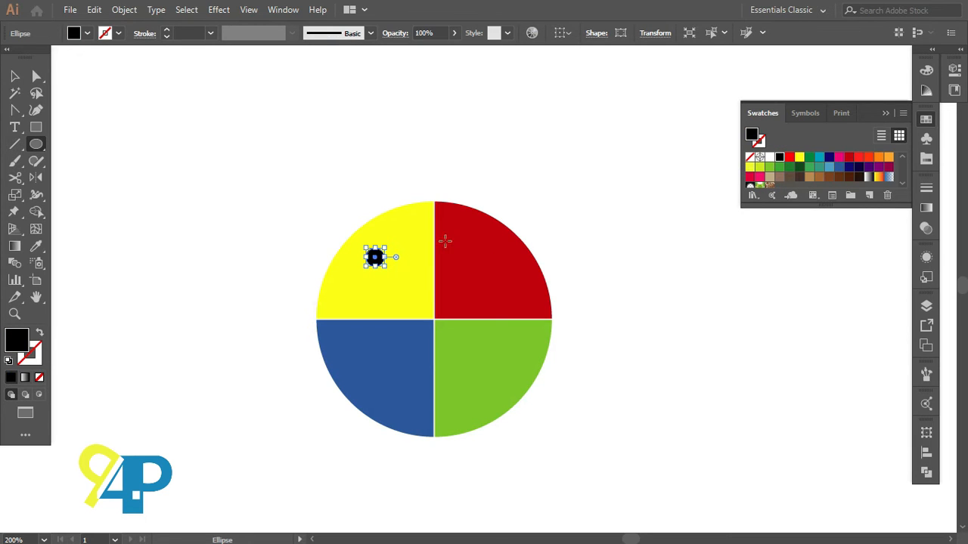
# Shrink the black eye circle about its center to roughly two-thirds of its size, deselect it and collapse the swatches
pyautogui.scroll(3, 360, 284)
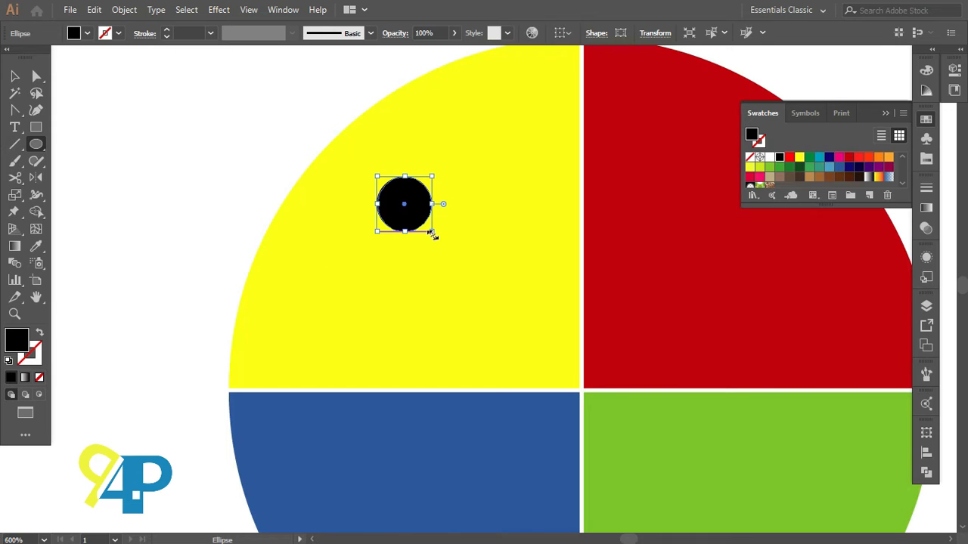
pyautogui.moveTo(435, 235); pyautogui.dragTo(425, 230)
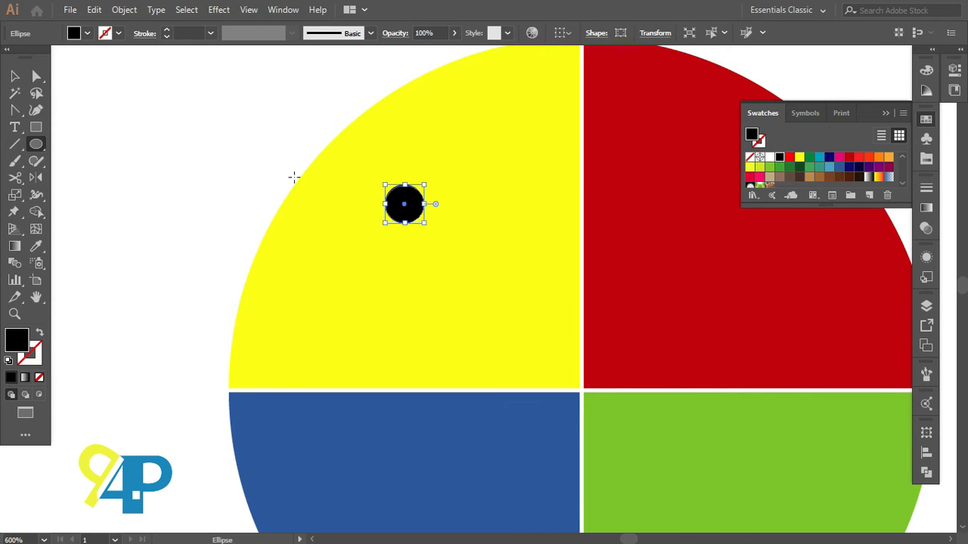
pyautogui.click(18, 75)
pyautogui.click(165, 173)
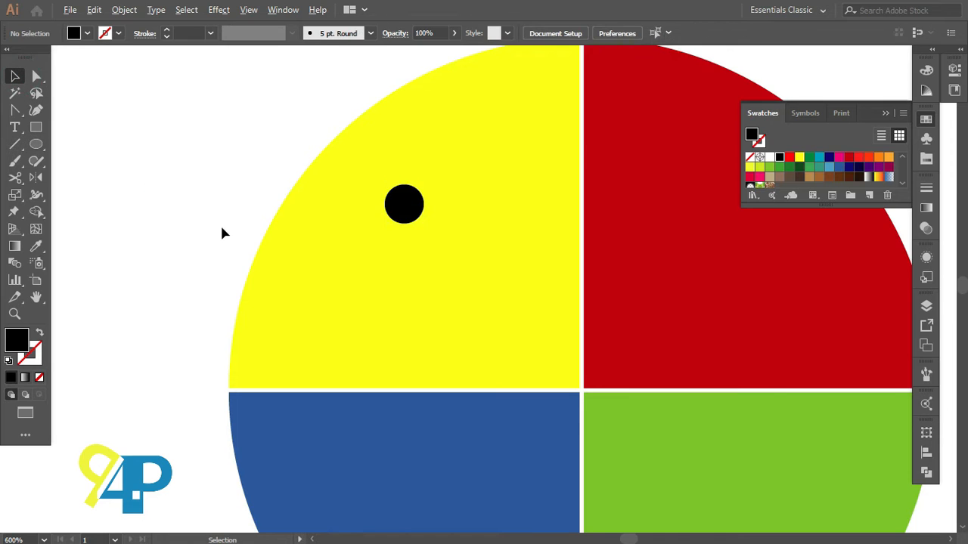
pyautogui.scroll(-3, 220, 223)
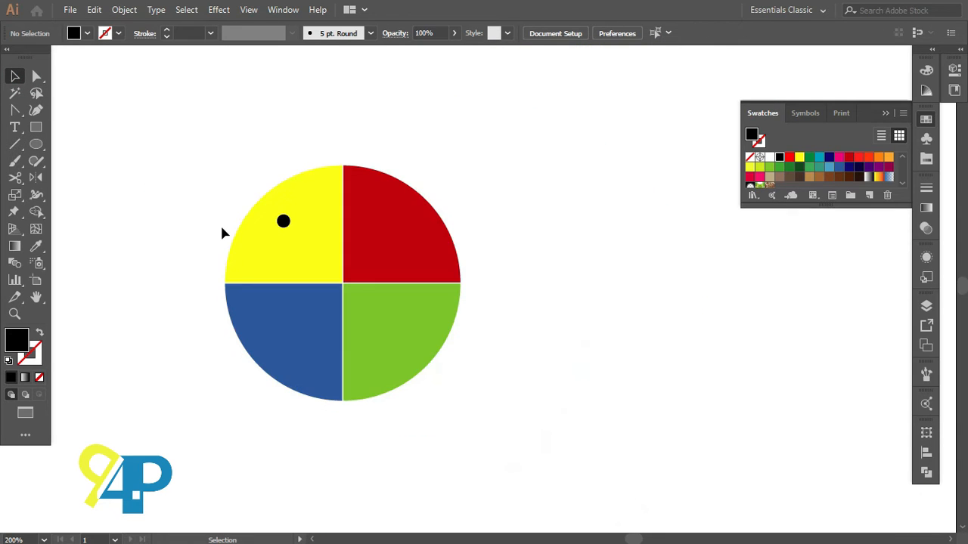
pyautogui.click(883, 113)
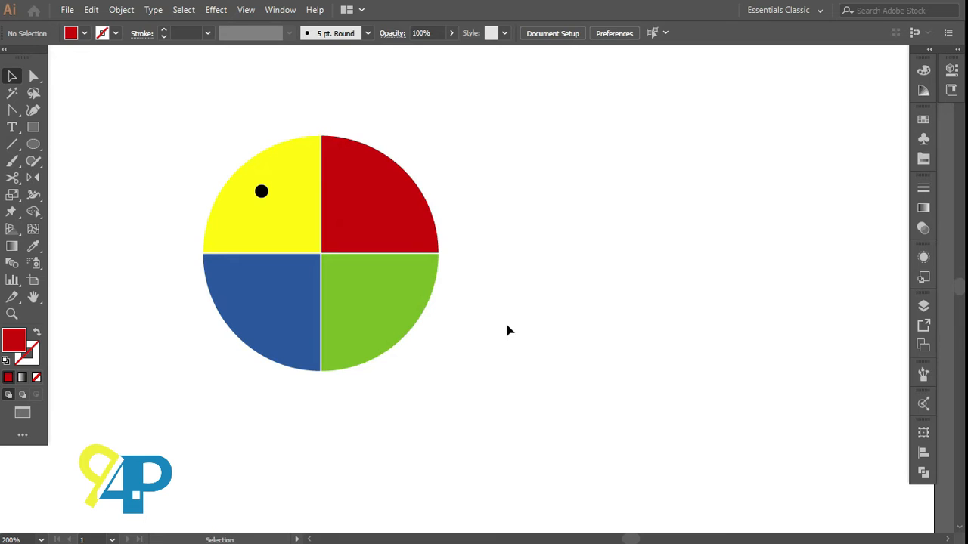
# Add the text PARROT below the colored circle with the Type tool
pyautogui.click(12, 127)
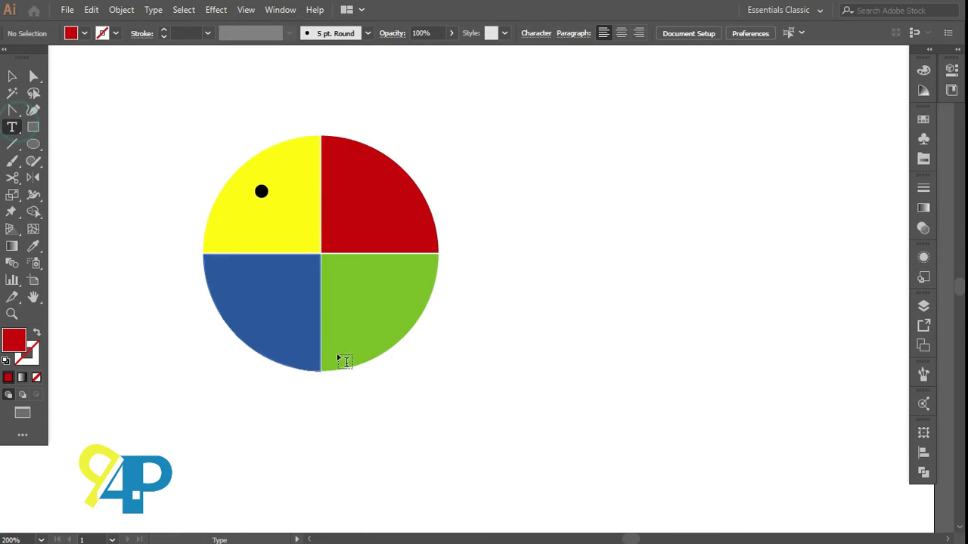
pyautogui.hotkey('ctrl', '-')
pyautogui.click(377, 357)
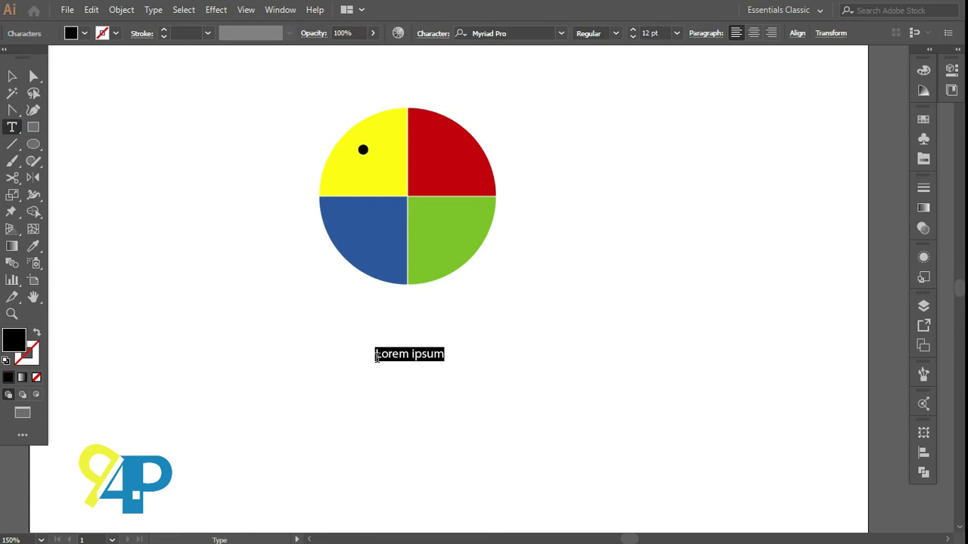
pyautogui.write('PARROT')
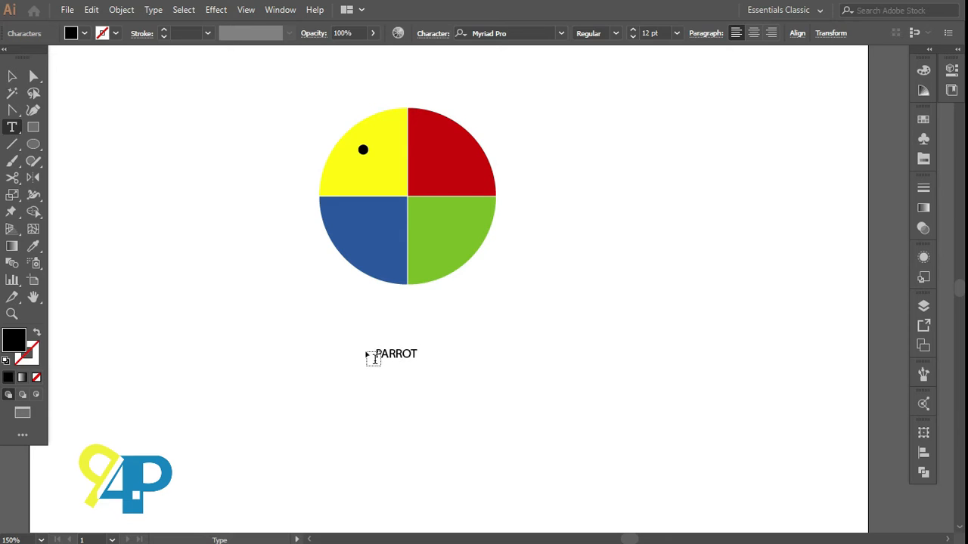
pyautogui.press('Escape')
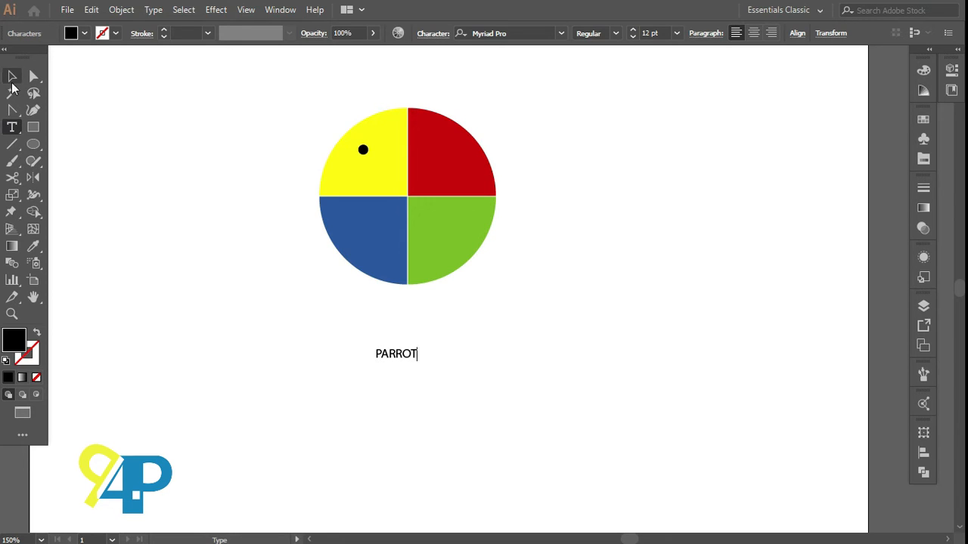
# Set the PARROT text to 58 pt and the Myriad Pro Bold style
pyautogui.click(650, 33)
pyautogui.scroll(20, 651, 33)
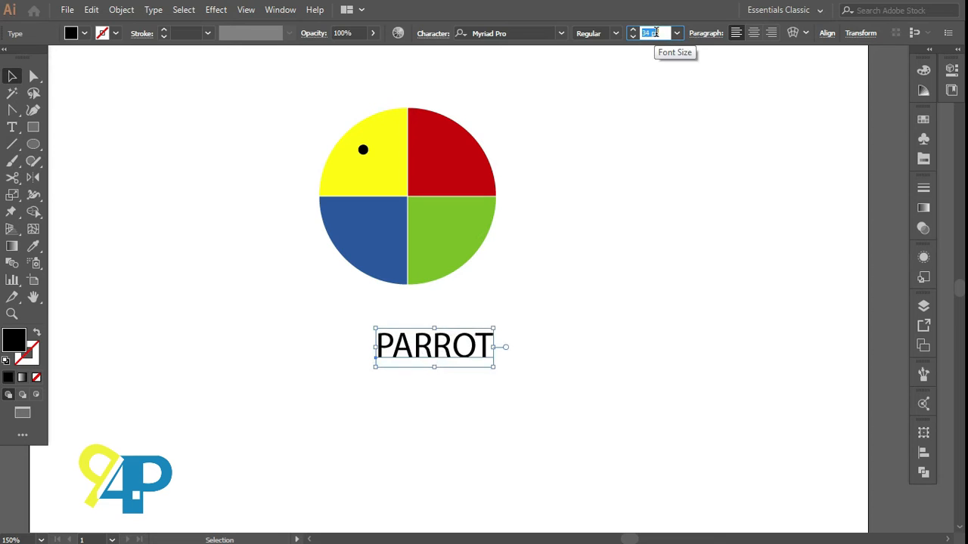
pyautogui.click(615, 33)
pyautogui.click(603, 173)
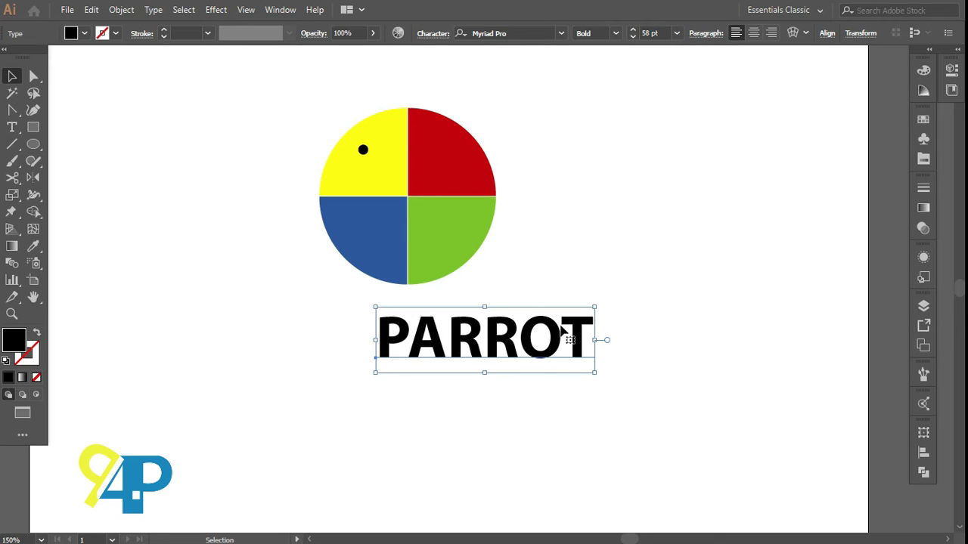
# Move the PARROT text beside the colored circle on its right, near its vertical middle, and deselect it
pyautogui.moveTo(534, 355); pyautogui.dragTo(556, 379)
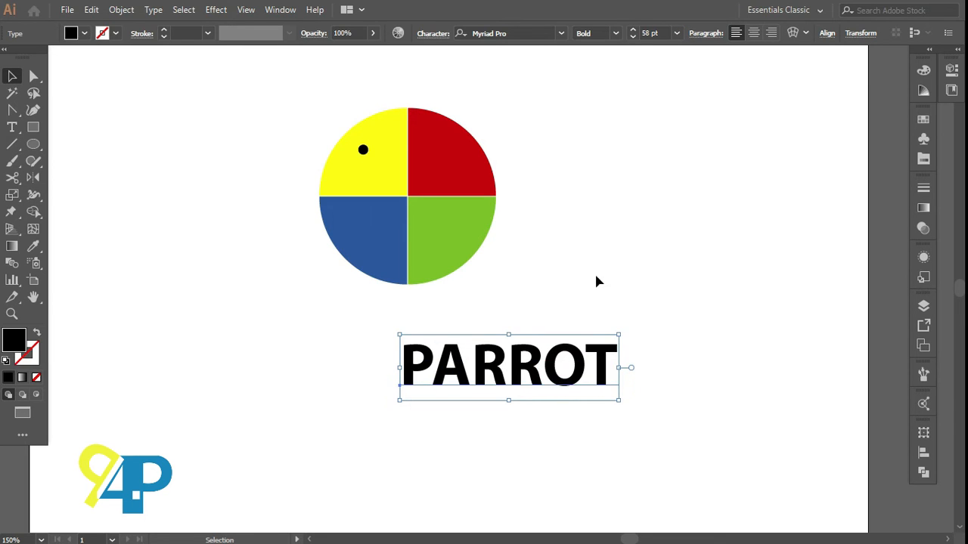
pyautogui.click(597, 281)
pyautogui.scroll(-1, 586, 329)
pyautogui.moveTo(531, 320); pyautogui.dragTo(670, 164)
pyautogui.click(544, 274)
# Duplicate the PARROT text and the whole colored circle with its eye straight below the originals, and deselect them
pyautogui.moveTo(589, 170); pyautogui.dragTo(597, 409)
pyautogui.moveTo(281, 72); pyautogui.dragTo(480, 227)
pyautogui.moveTo(433, 195); pyautogui.dragTo(428, 415)
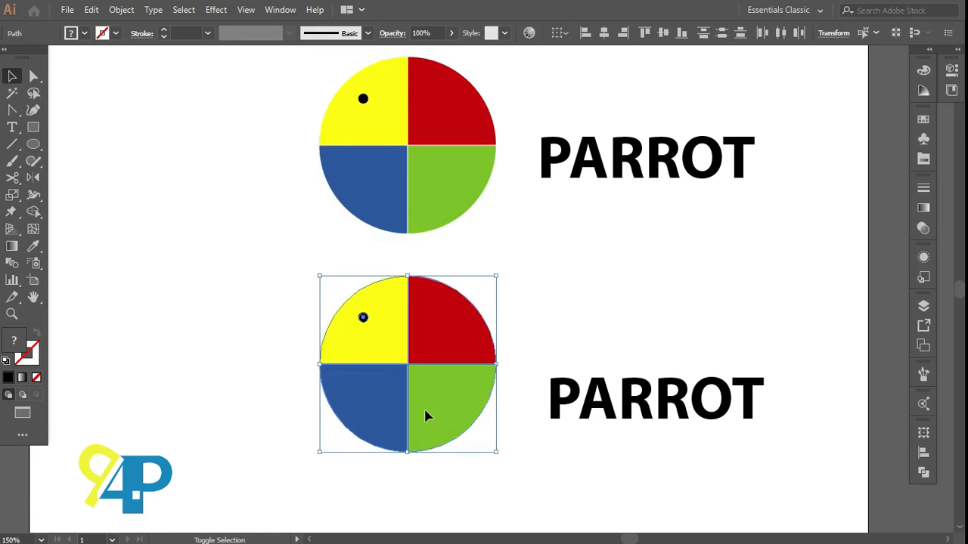
pyautogui.click(529, 357)
pyautogui.scroll(1, 519, 324)
pyautogui.hscroll(4, 507, 321)
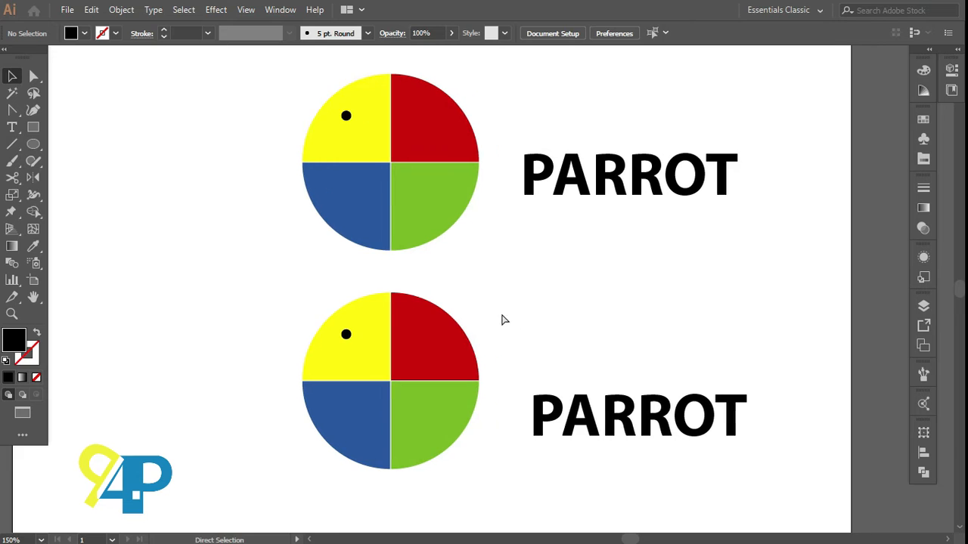
pyautogui.scroll(2, 472, 313)
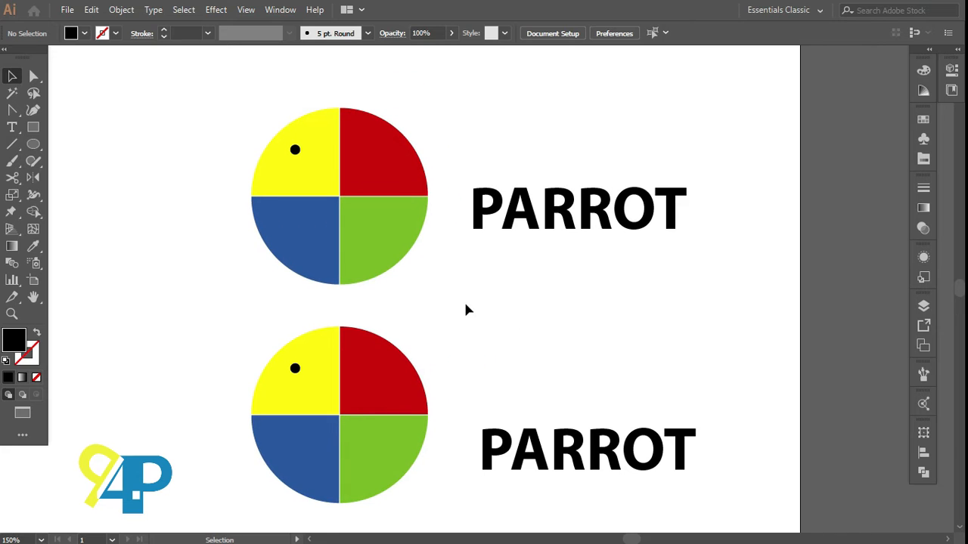
# Enlarge the upper PARROT text proportionally to about 77 pt and shift it right, clear of the circle
pyautogui.click(495, 211)
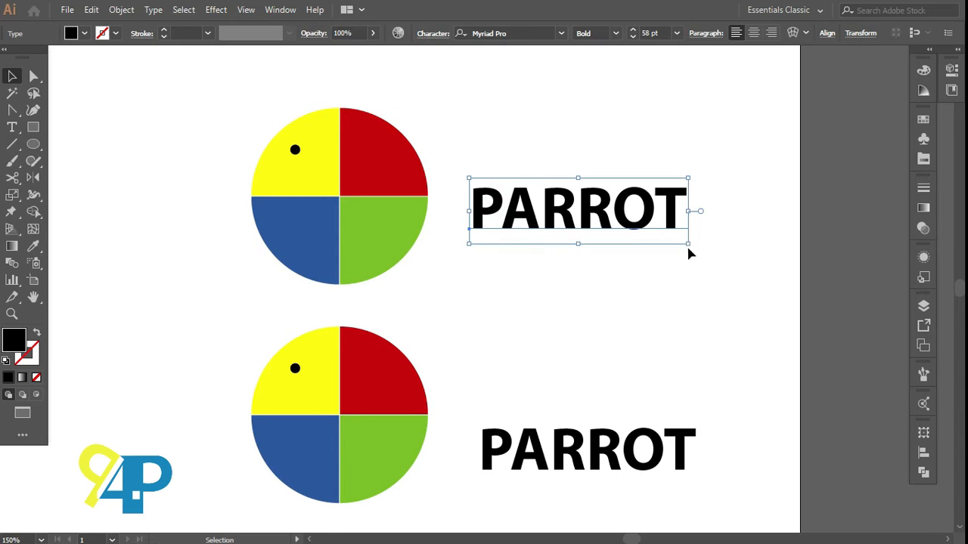
pyautogui.moveTo(689, 246); pyautogui.dragTo(722, 281)
pyautogui.click(655, 277)
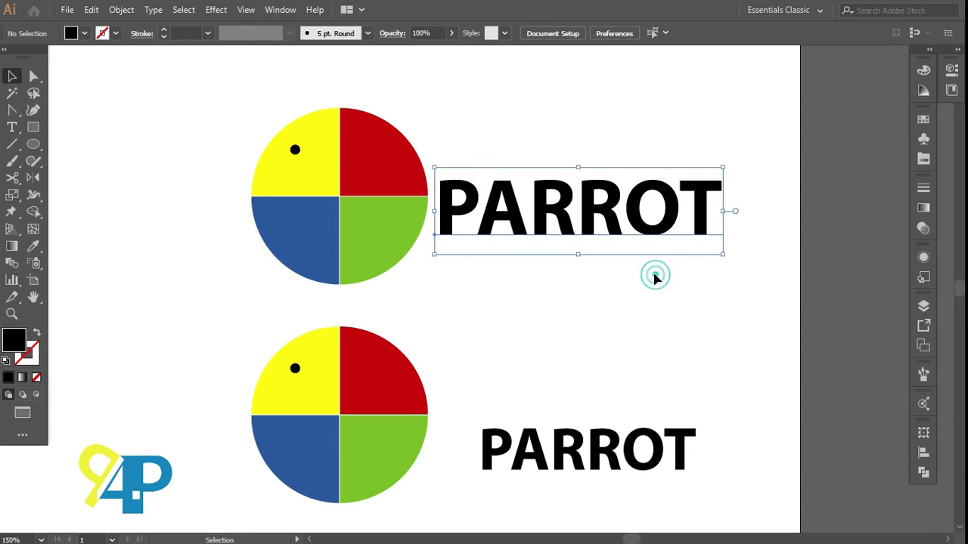
pyautogui.moveTo(556, 209); pyautogui.dragTo(588, 215)
pyautogui.moveTo(505, 274); pyautogui.dragTo(505, 273)
pyautogui.click(479, 270)
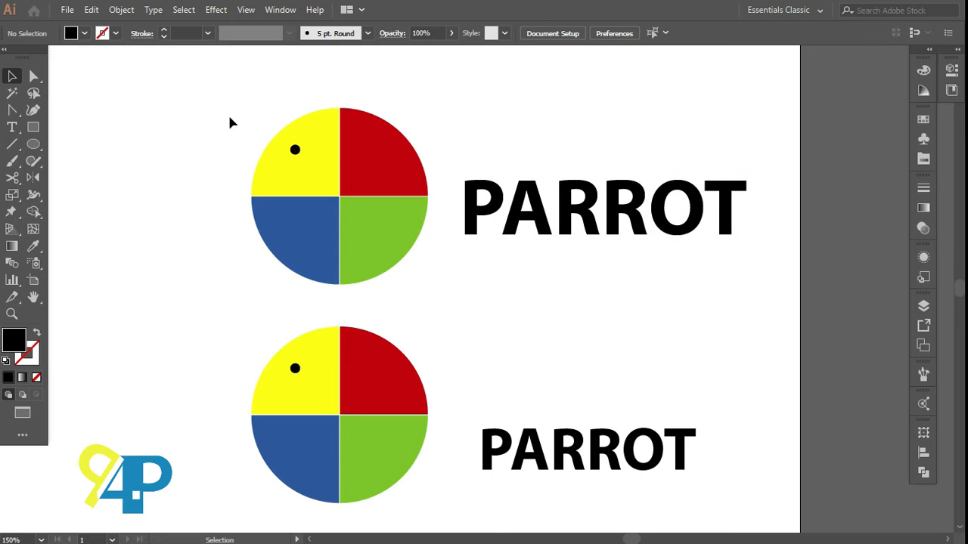
# Shrink the upper colored circle with its eye to about two-thirds of its size and move the upper text closer
pyautogui.moveTo(230, 117); pyautogui.dragTo(416, 263)
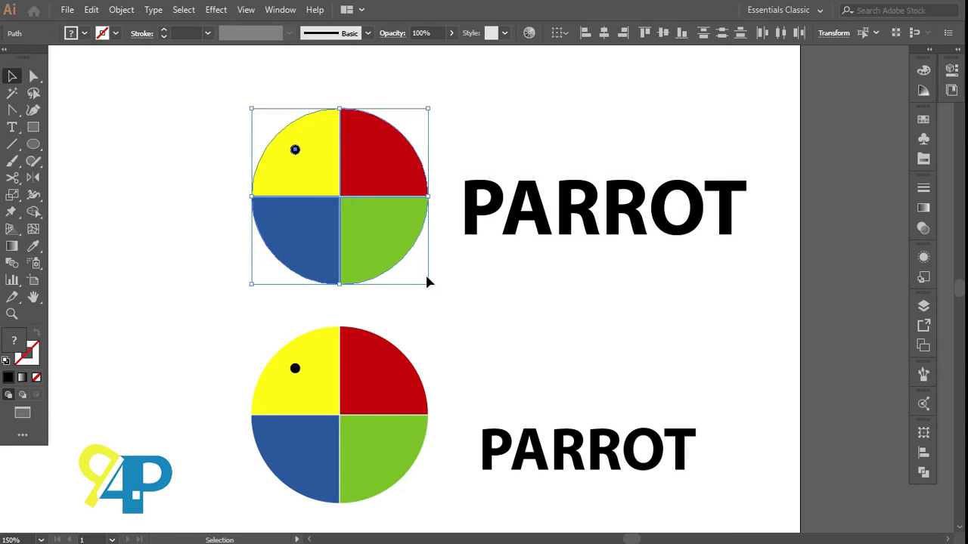
pyautogui.moveTo(425, 285); pyautogui.dragTo(398, 253)
pyautogui.click(459, 273)
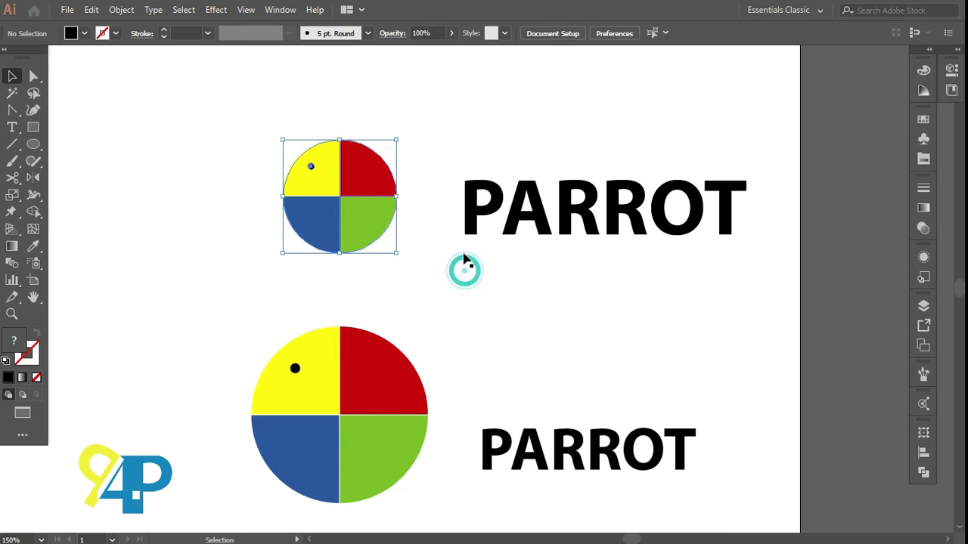
pyautogui.moveTo(470, 225); pyautogui.dragTo(433, 241)
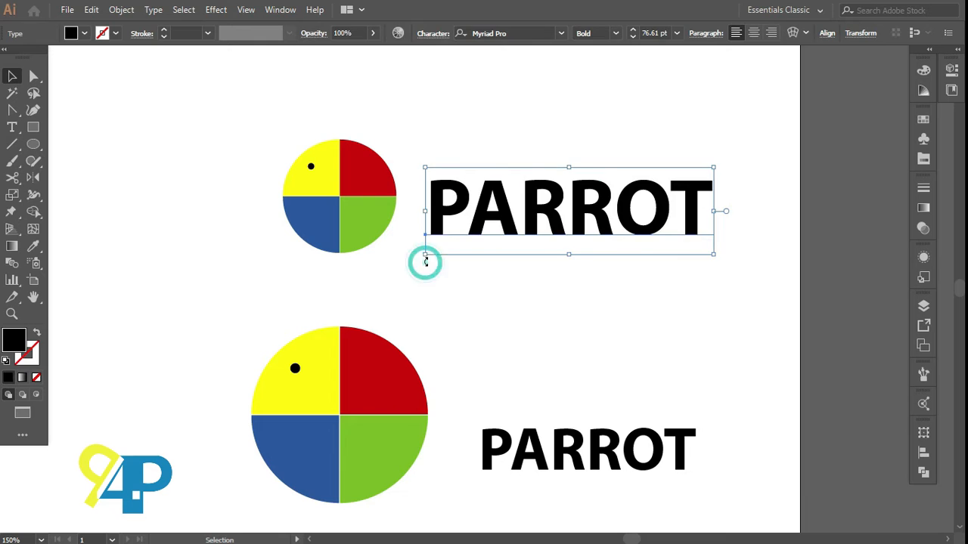
pyautogui.click(394, 276)
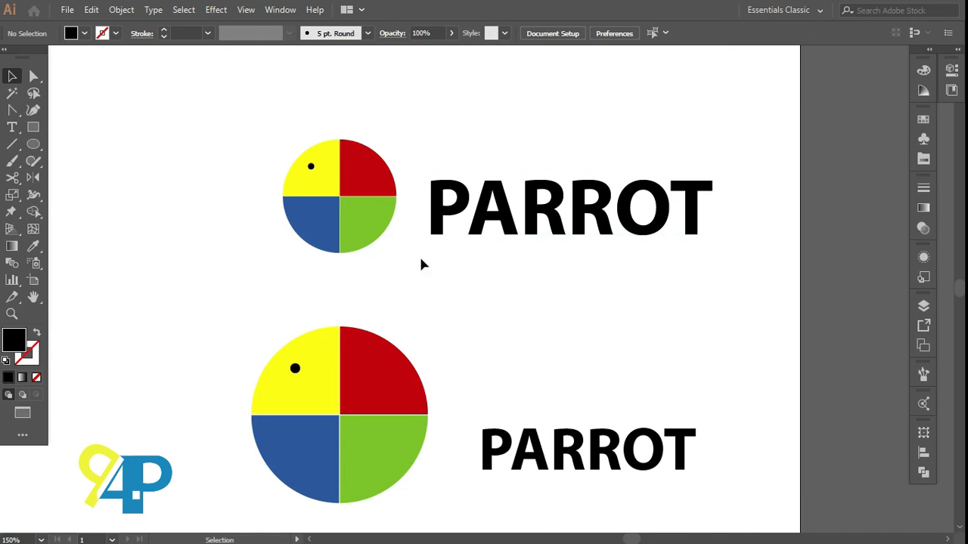
# Shift the upper colored circle with its eye right, close to the PARROT text, and delete its green quarter
pyautogui.scroll(1, 449, 236)
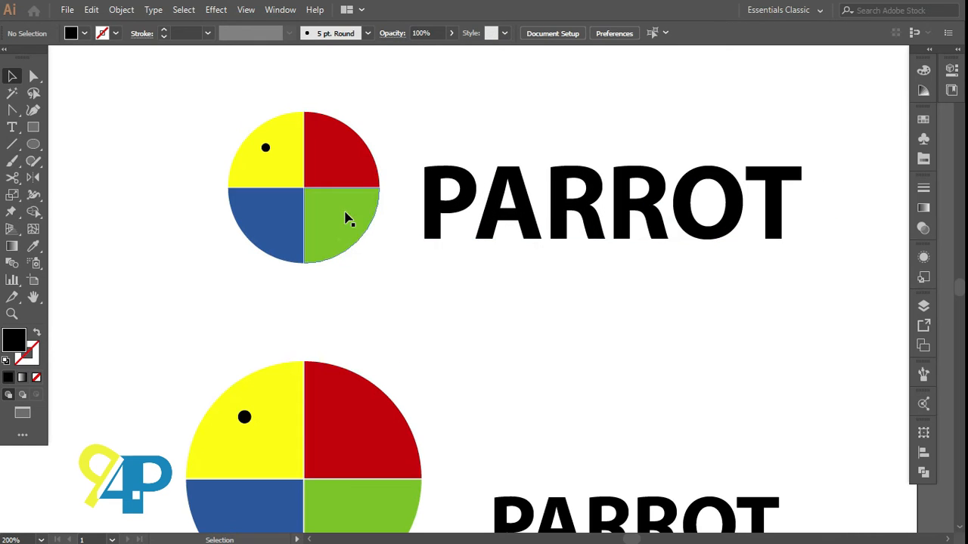
pyautogui.hscroll(-2, 345, 218)
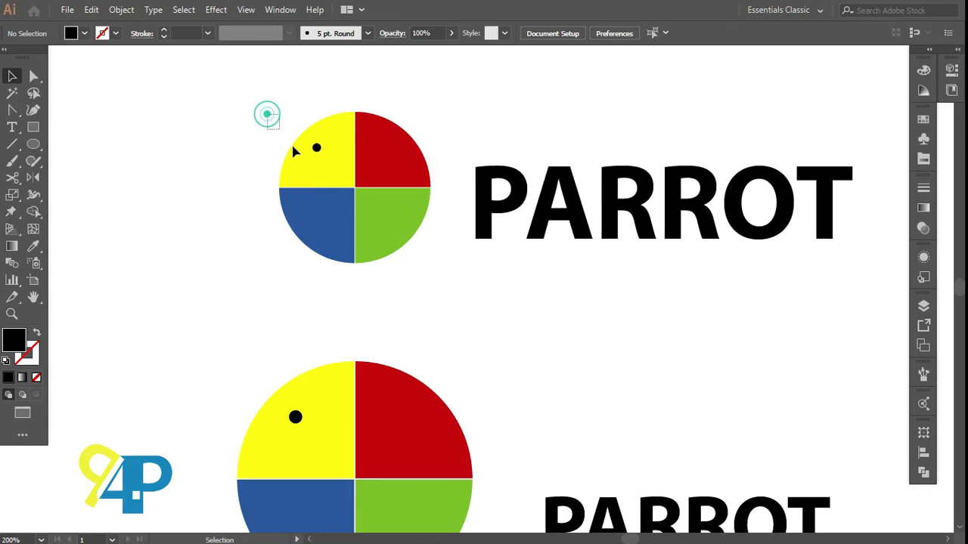
pyautogui.moveTo(267, 114); pyautogui.dragTo(401, 245)
pyautogui.hotkey('shift', 'Right')
pyautogui.hotkey('shift', 'Right')
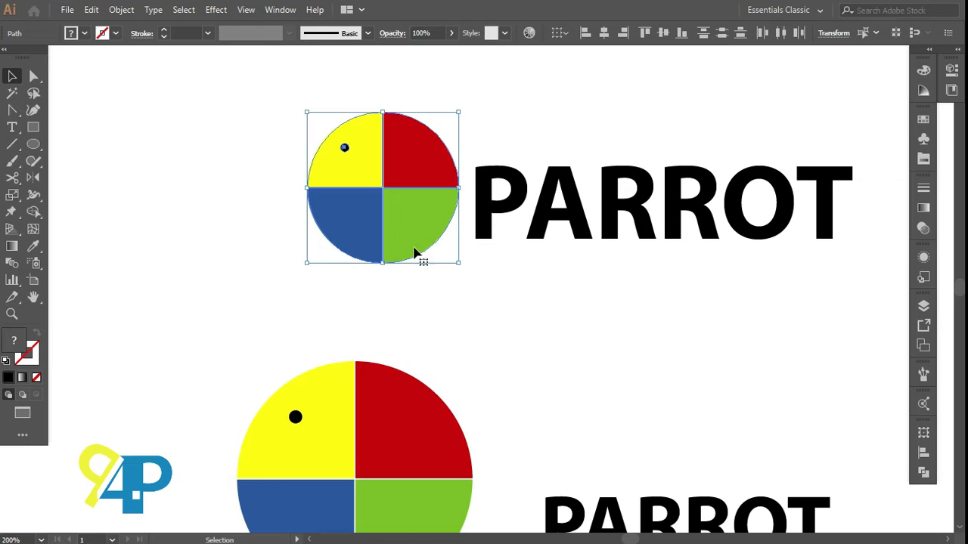
pyautogui.click(486, 290)
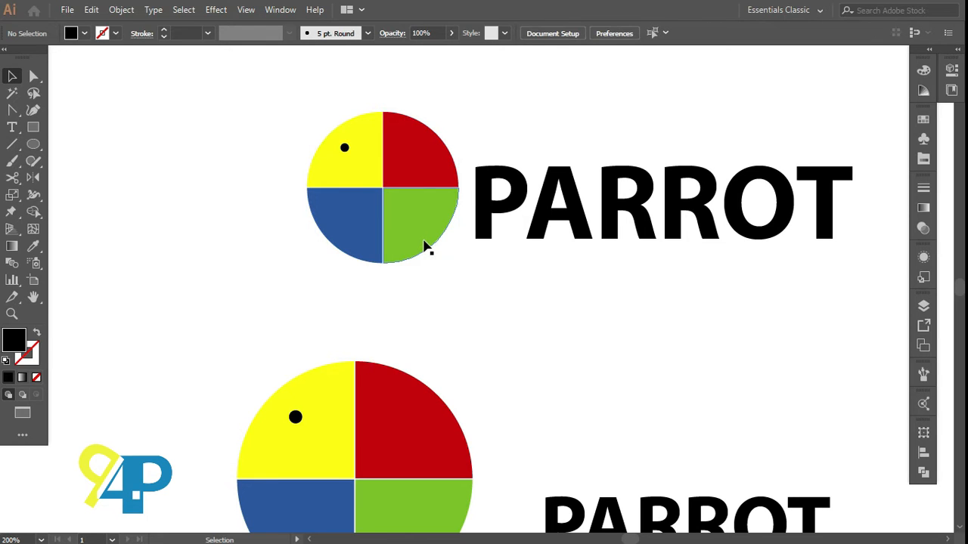
pyautogui.click(425, 246)
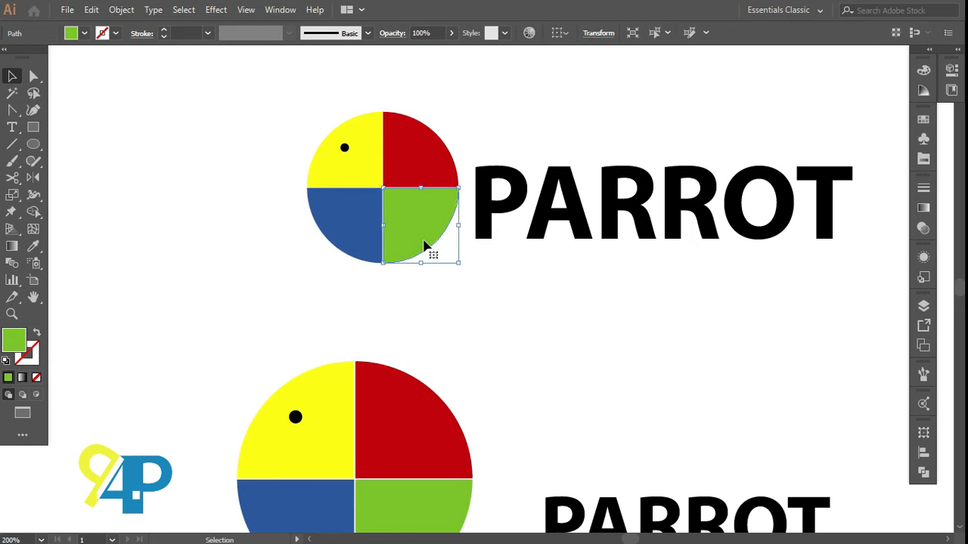
pyautogui.press('Delete')
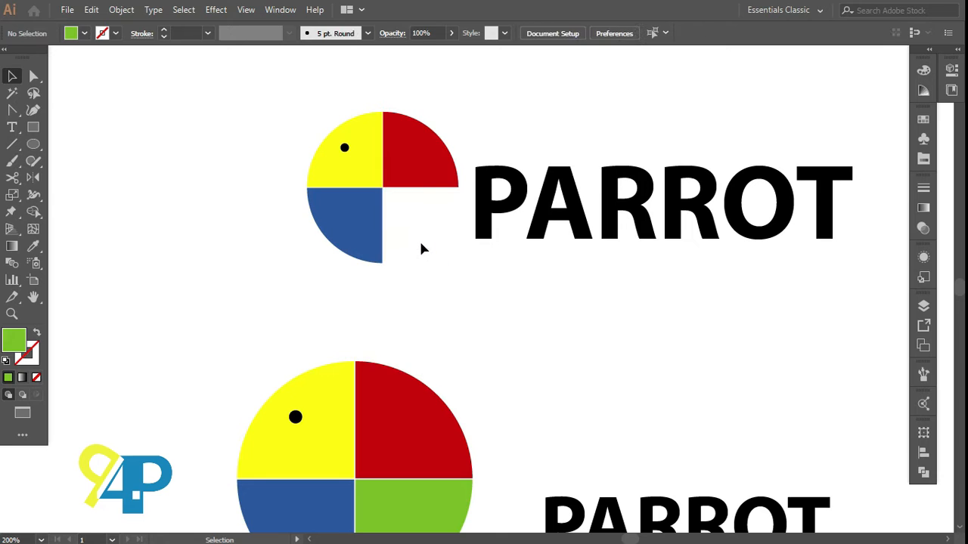
# Move the remaining upper quarters and eye right and slightly up so the letter P sits in the empty quarter
pyautogui.scroll(1, 421, 244)
pyautogui.moveTo(271, 146); pyautogui.dragTo(408, 258)
pyautogui.hotkey('shift', 'Up')
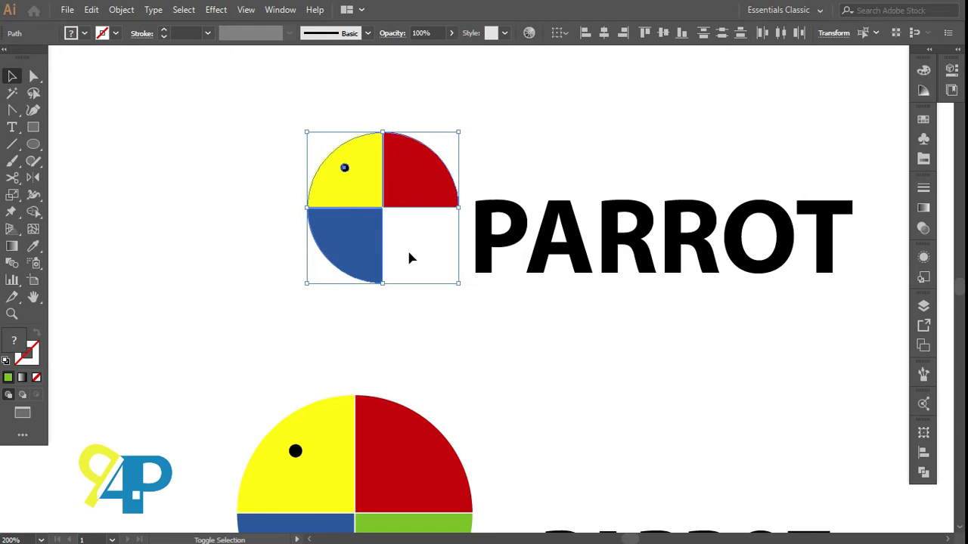
pyautogui.hotkey('shift', 'Up')
pyautogui.hotkey('shift', 'Right')
pyautogui.hotkey('shift', 'Right')
pyautogui.hotkey('shift', 'Right')
pyautogui.hotkey('shift', 'Right')
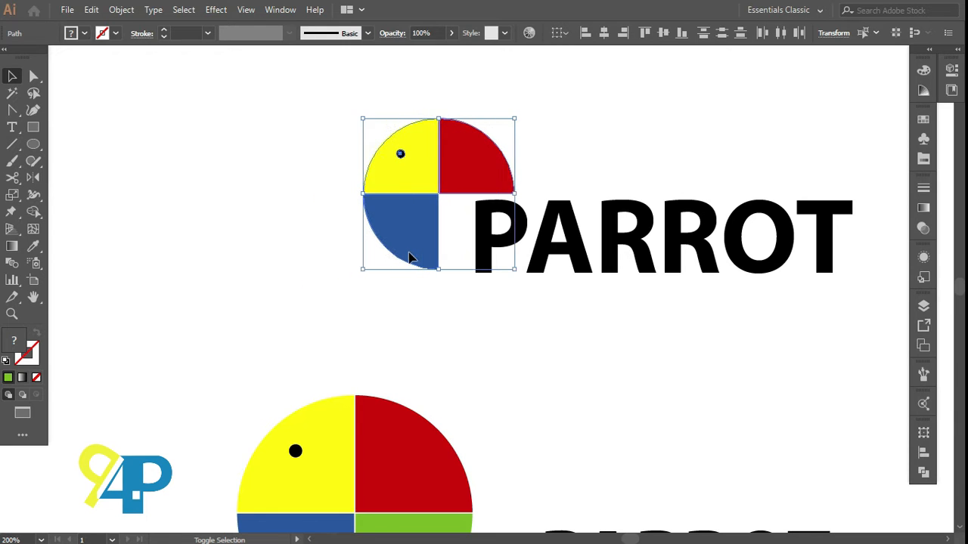
pyautogui.hotkey('shift', 'Right')
pyautogui.hotkey('shift', 'Right')
pyautogui.press('Right')
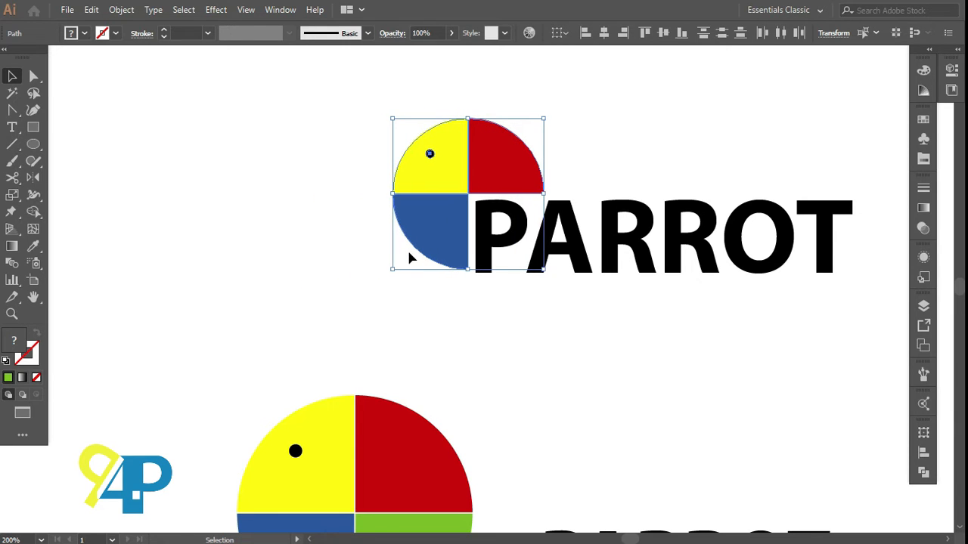
# Fine-tune the upper quarters slightly down and right to align with the PARROT baseline and the P's edge, and deselect them
pyautogui.scroll(2, 441, 262)
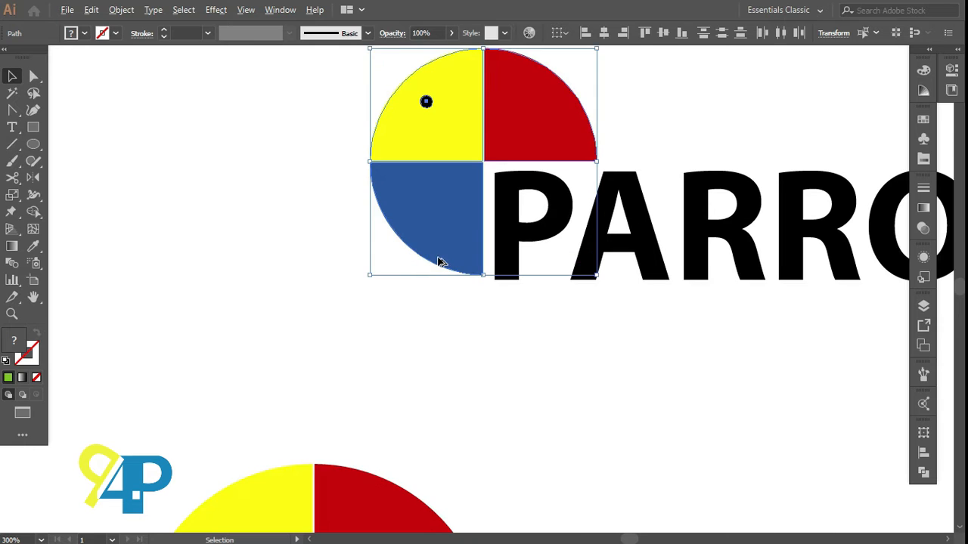
pyautogui.hscroll(2, 427, 265)
pyautogui.scroll(3, 422, 267)
pyautogui.scroll(1, 422, 267)
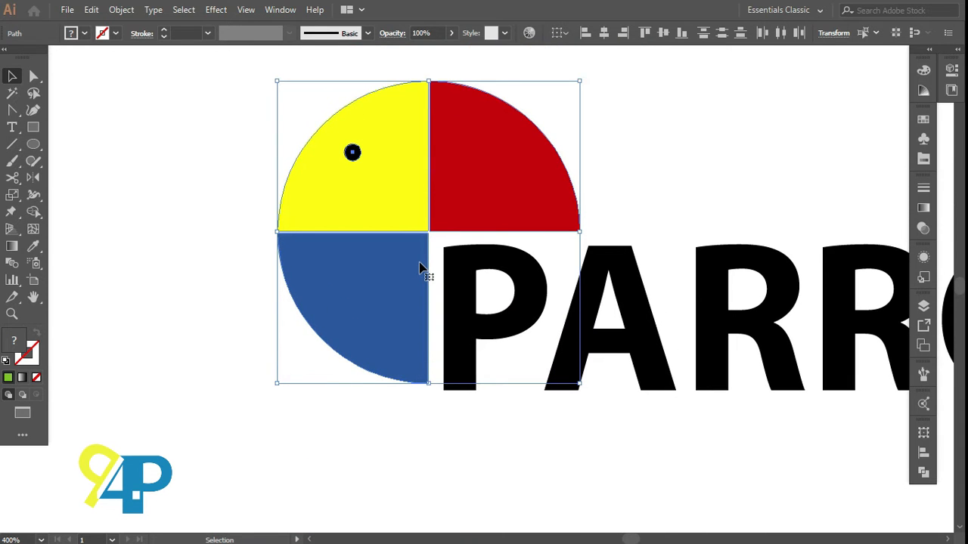
pyautogui.press('Down')
pyautogui.press('Down')
pyautogui.press('Down')
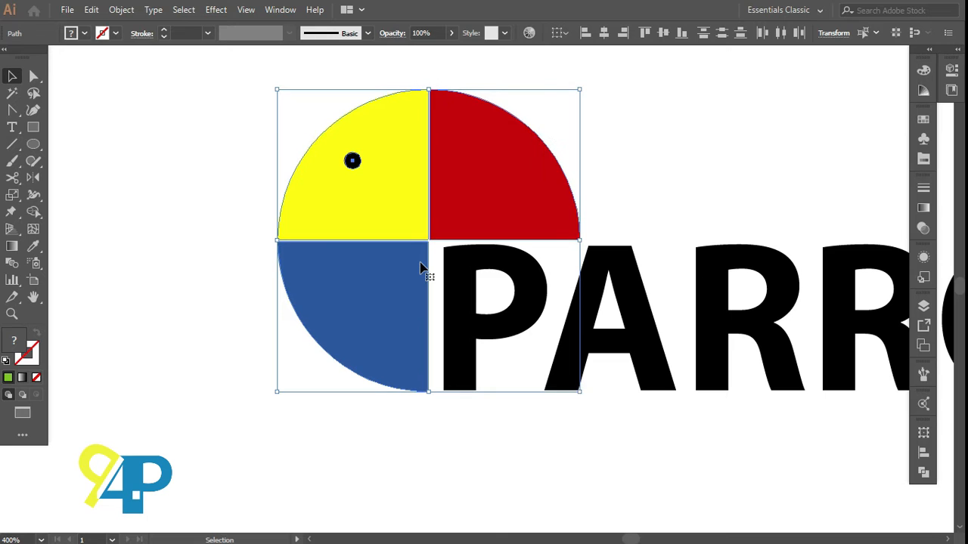
pyautogui.press('Right')
pyautogui.press('Right')
pyautogui.press('Right')
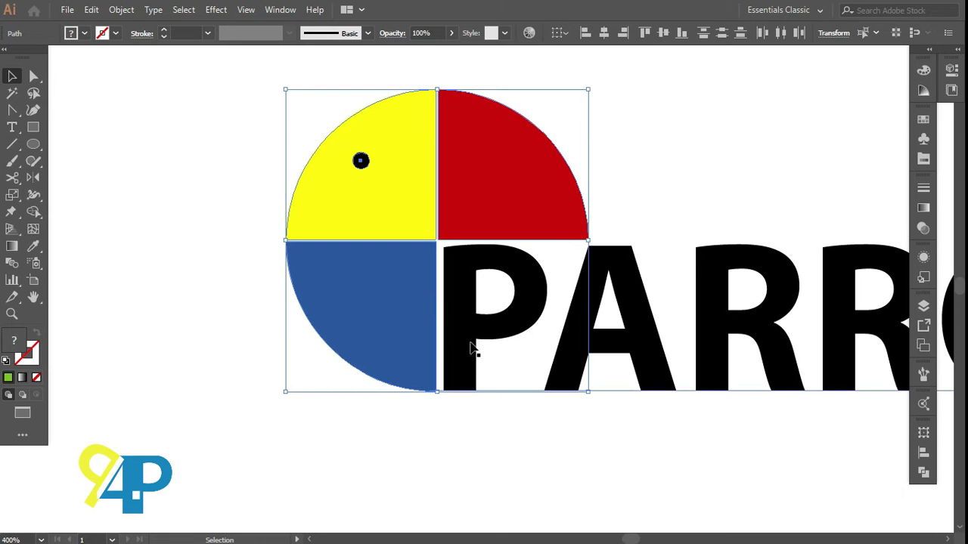
pyautogui.click(460, 437)
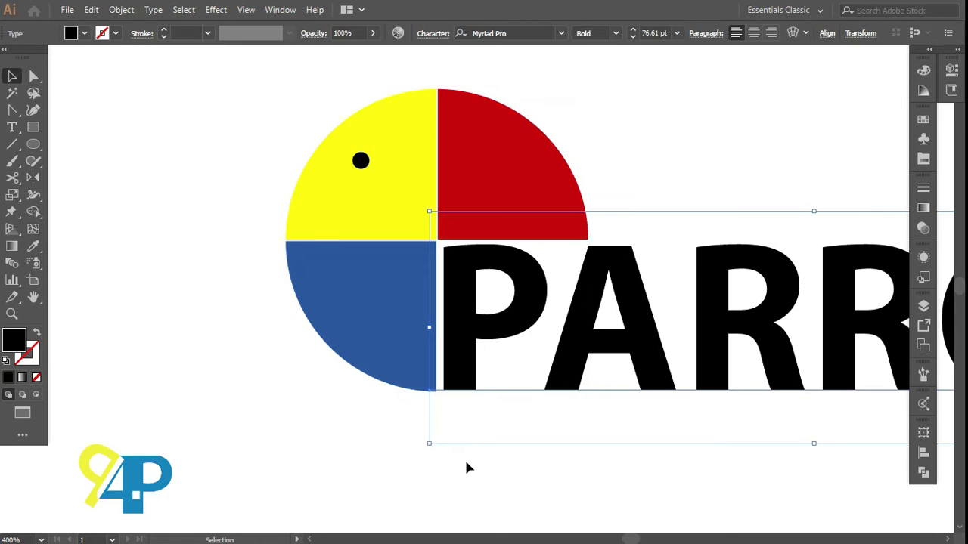
pyautogui.click(364, 435)
# Curve the lower edge of the upper red quarter upward into a beak shape, refine the curve's right handle, and deselect it
pyautogui.scroll(1, 594, 169)
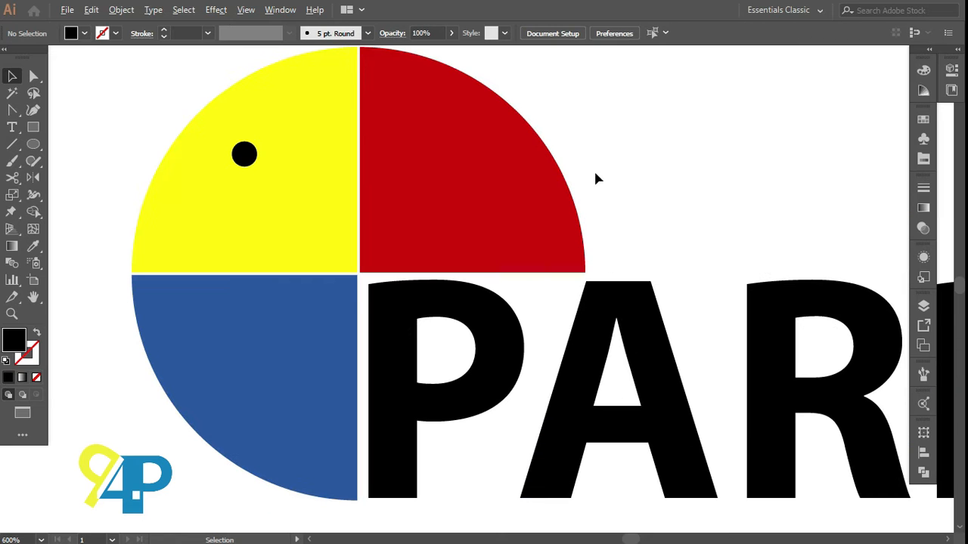
pyautogui.click(443, 194)
pyautogui.scroll(2, 444, 219)
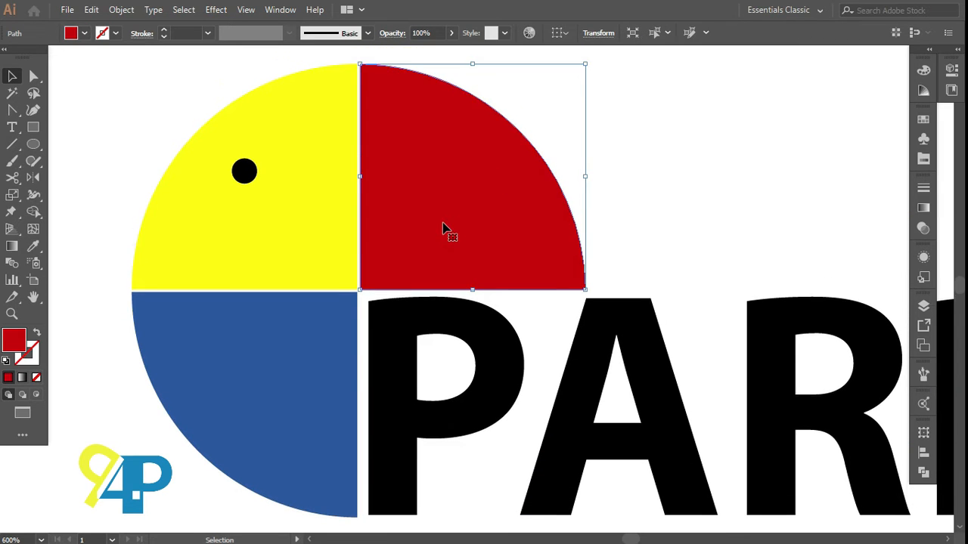
pyautogui.scroll(1, 441, 241)
pyautogui.scroll(1, 446, 246)
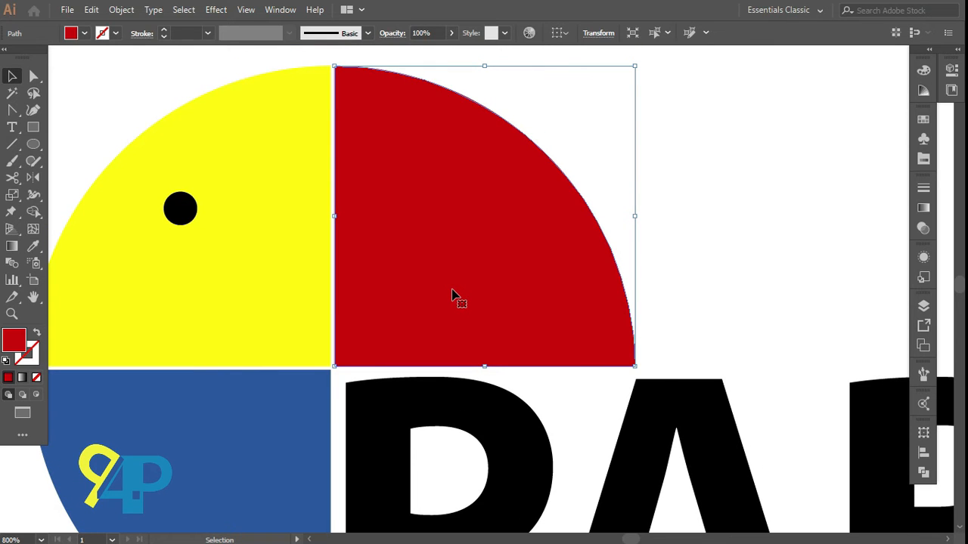
pyautogui.press('a')
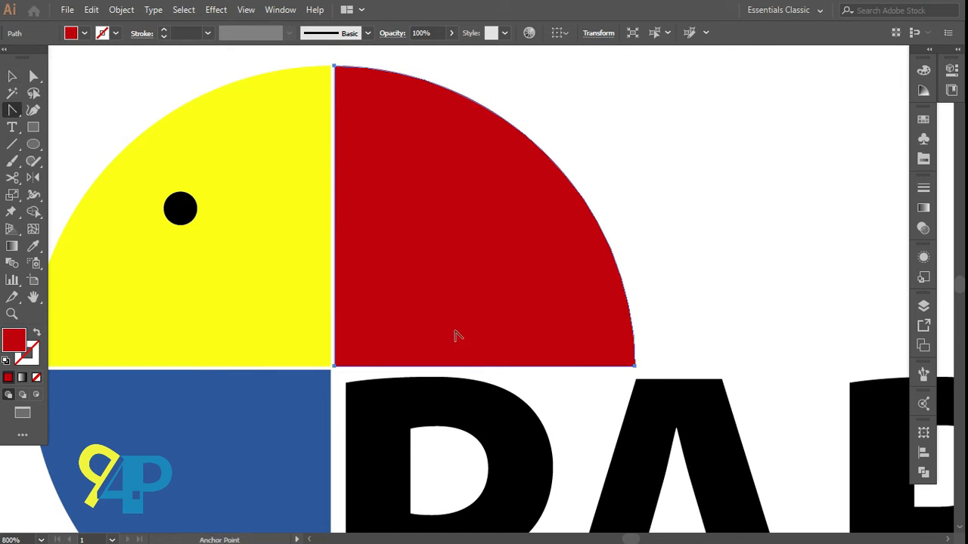
pyautogui.moveTo(469, 370); pyautogui.dragTo(479, 309)
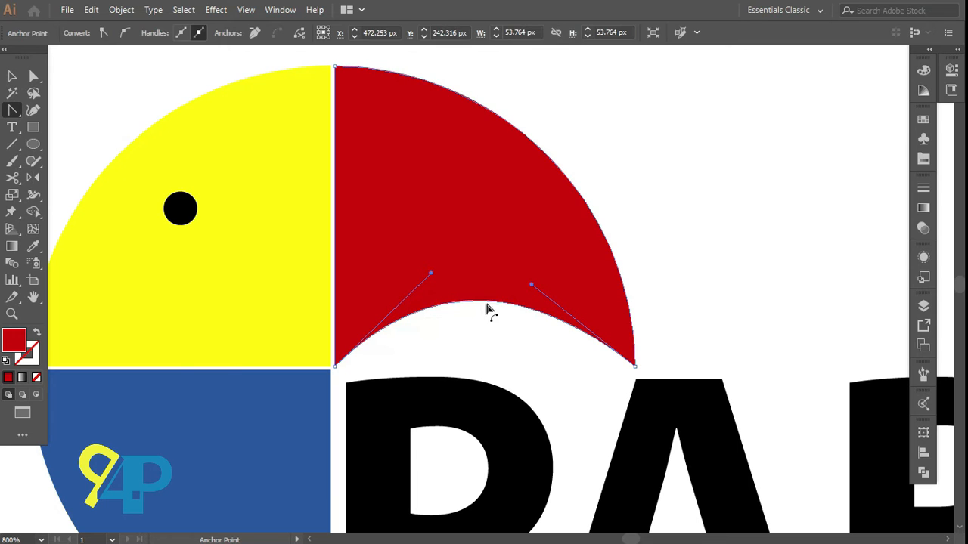
pyautogui.moveTo(531, 285); pyautogui.dragTo(531, 280)
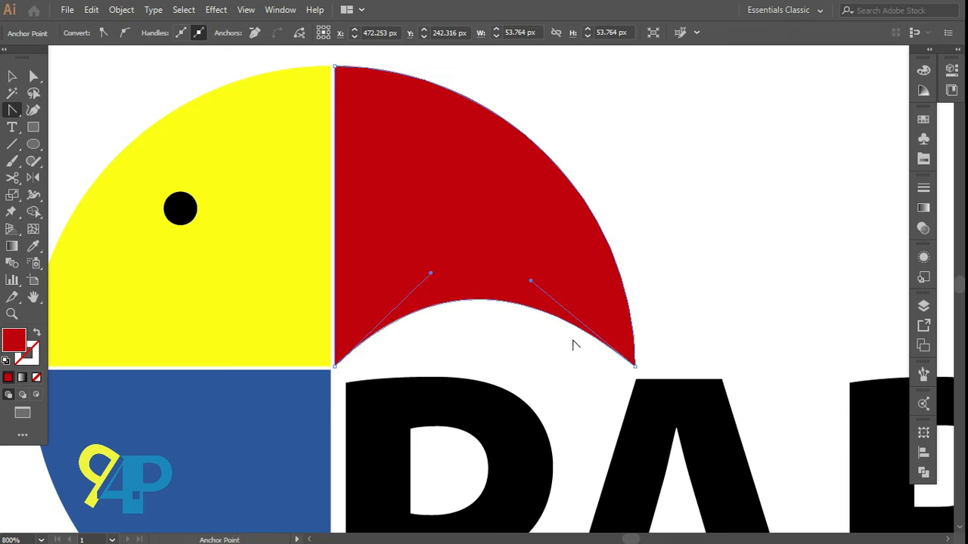
pyautogui.press('v')
pyautogui.click(707, 307)
# Fill the red beak with a linear gradient starting in its dark red at 3.87%, removing the white stop
pyautogui.scroll(-3, 535, 363)
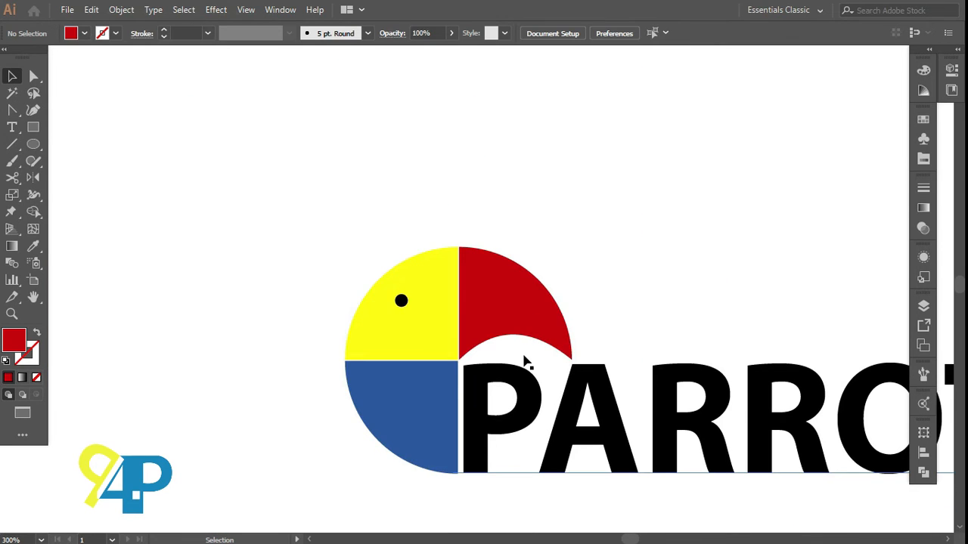
pyautogui.scroll(1, 526, 371)
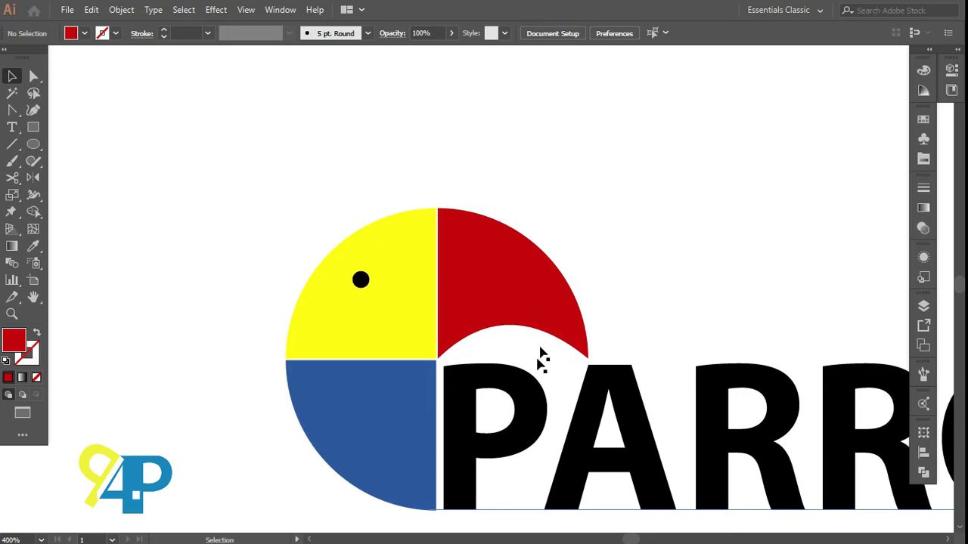
pyautogui.click(542, 311)
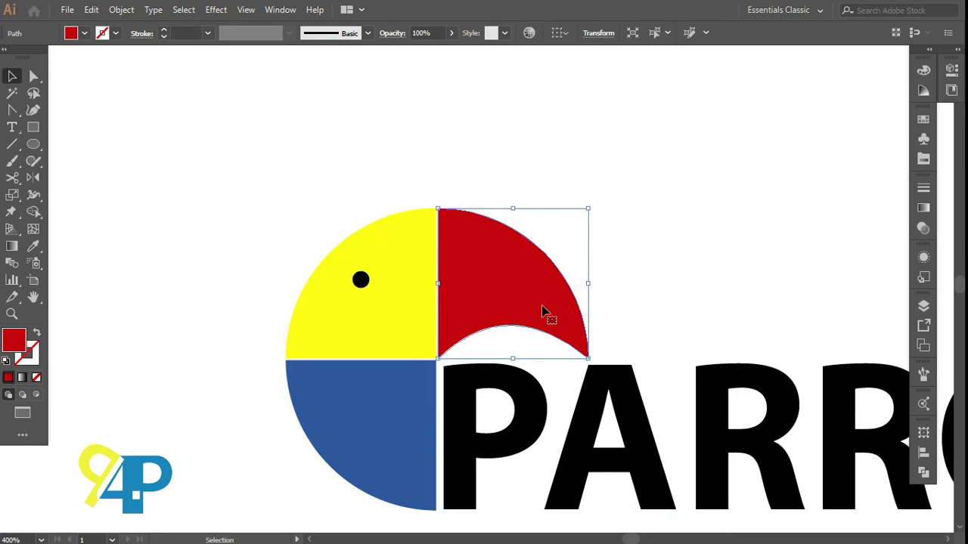
pyautogui.click(921, 208)
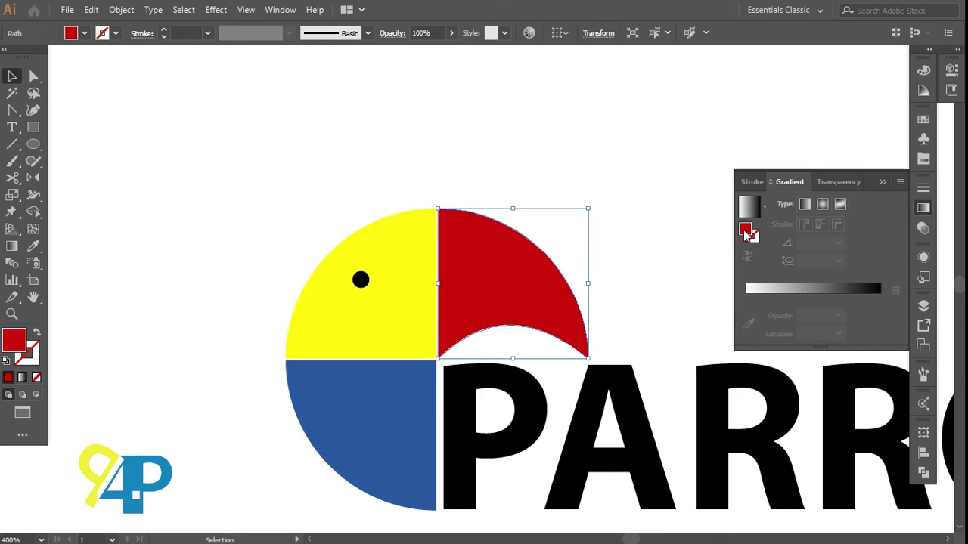
pyautogui.click(758, 299)
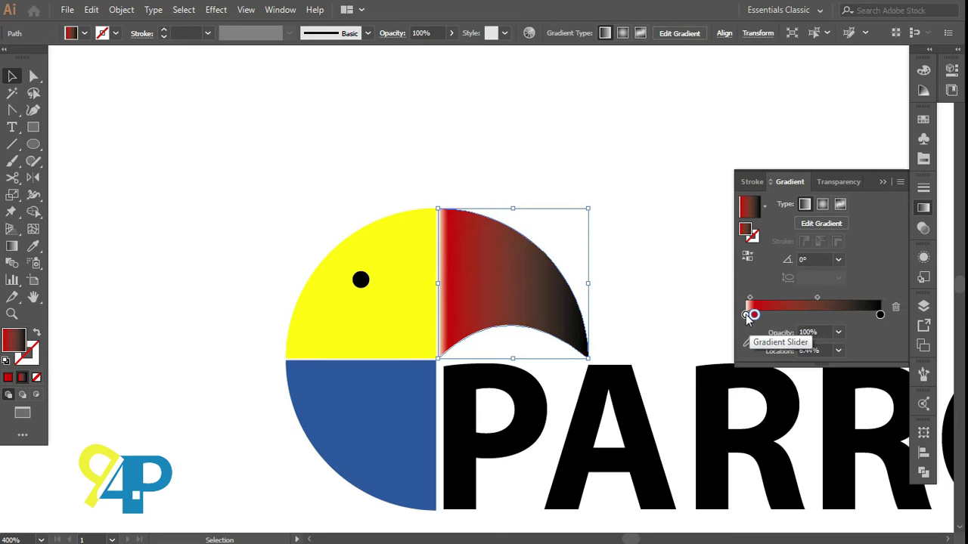
pyautogui.moveTo(746, 316)
pyautogui.mouseDown()
pyautogui.moveTo(731, 340)
pyautogui.moveTo(751, 317)
pyautogui.mouseUp()
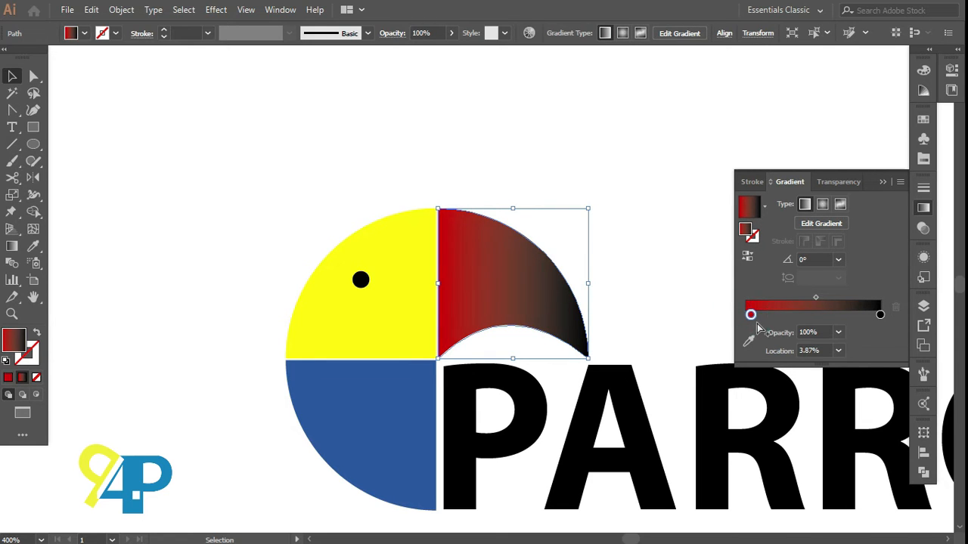
# Set the beak gradient's end stop to the bright red C=0 M=90 Y=85 K=0 and deselect the beak
pyautogui.doubleClick(880, 317)
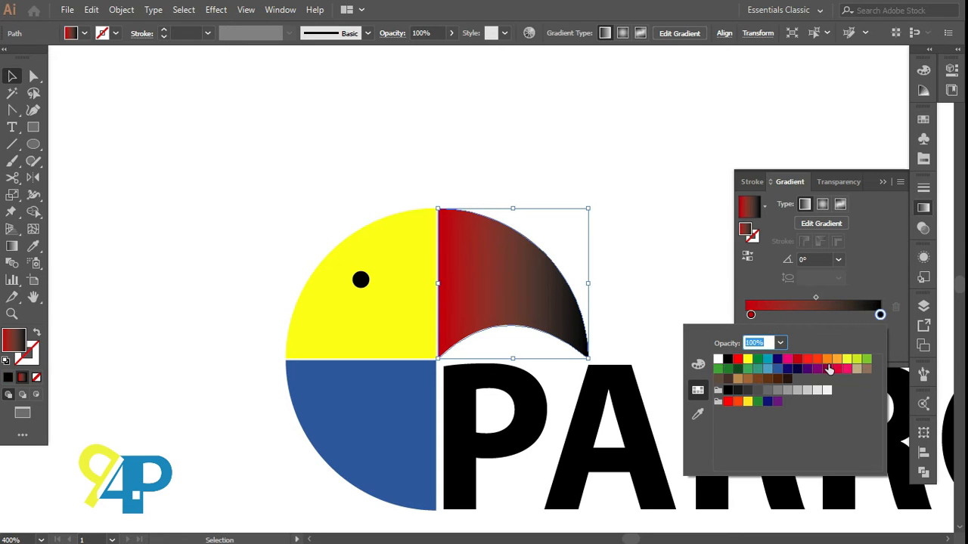
pyautogui.click(807, 360)
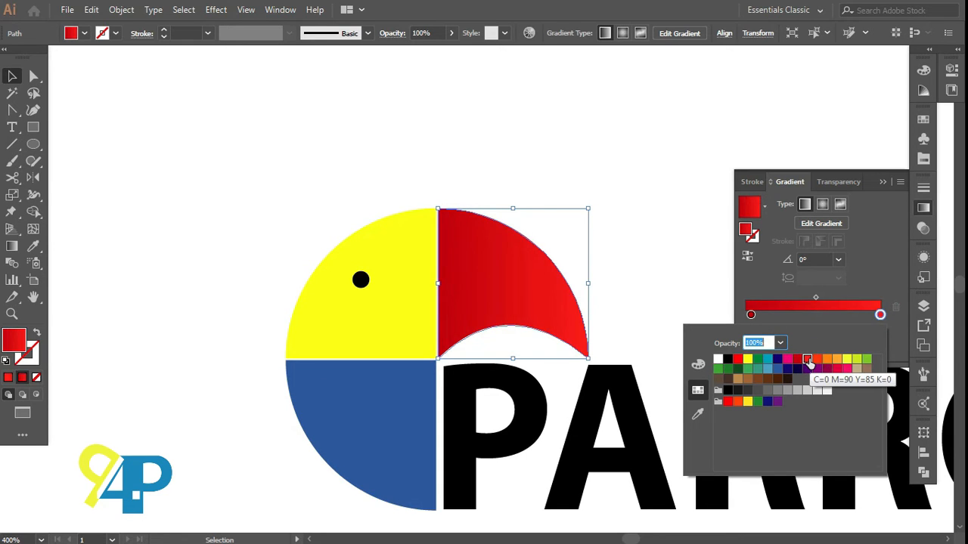
pyautogui.click(817, 360)
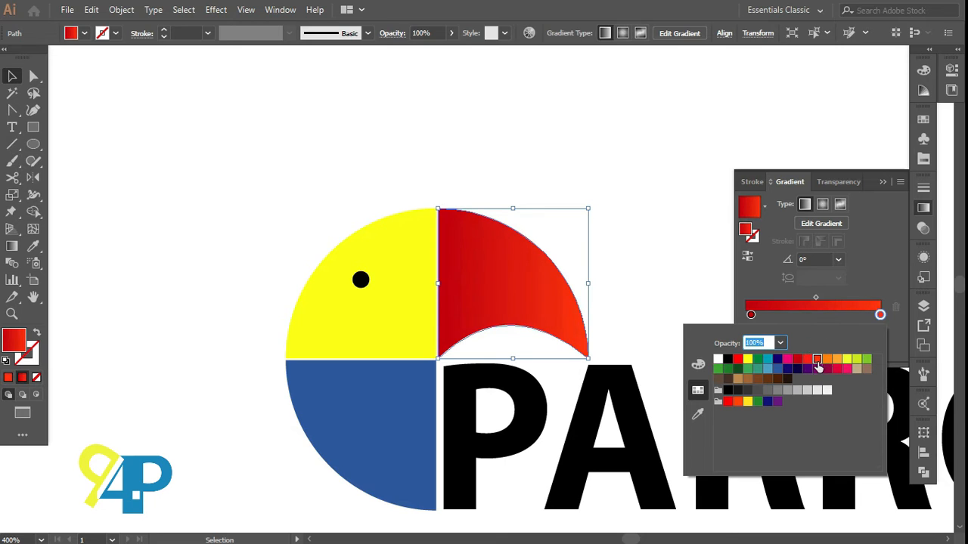
pyautogui.click(829, 362)
pyautogui.click(816, 363)
pyautogui.click(807, 360)
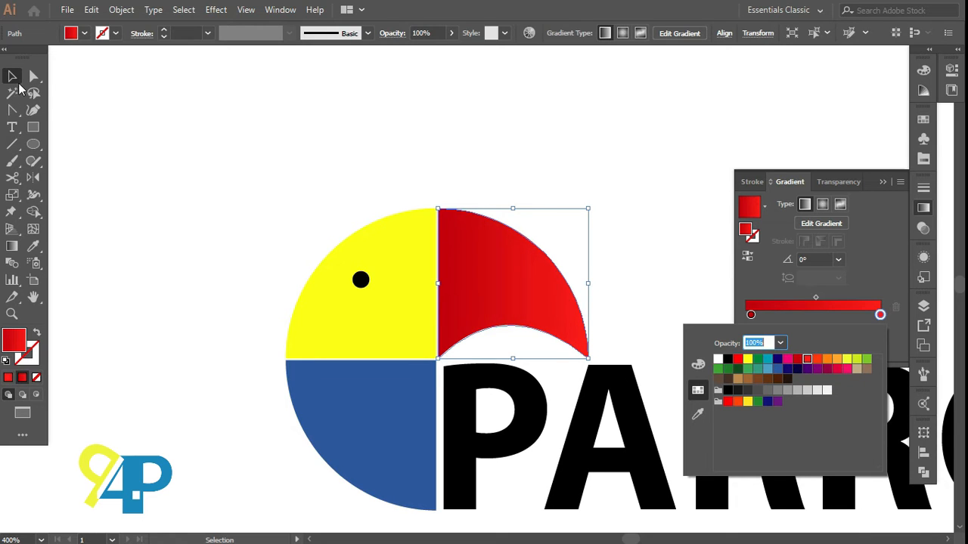
pyautogui.click(13, 76)
pyautogui.click(881, 183)
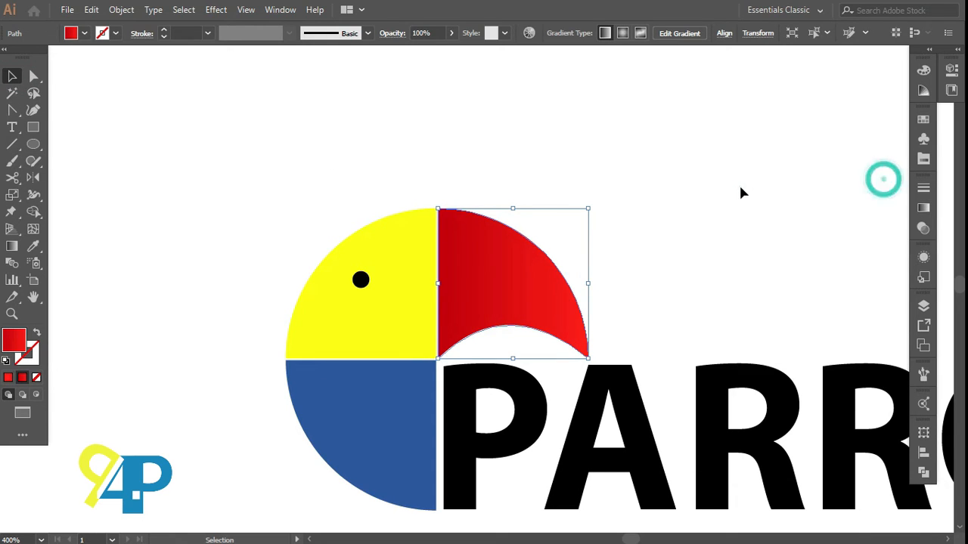
pyautogui.click(740, 189)
# Convert the upper PARROT text to outlines and deselect it
pyautogui.scroll(-2, 685, 258)
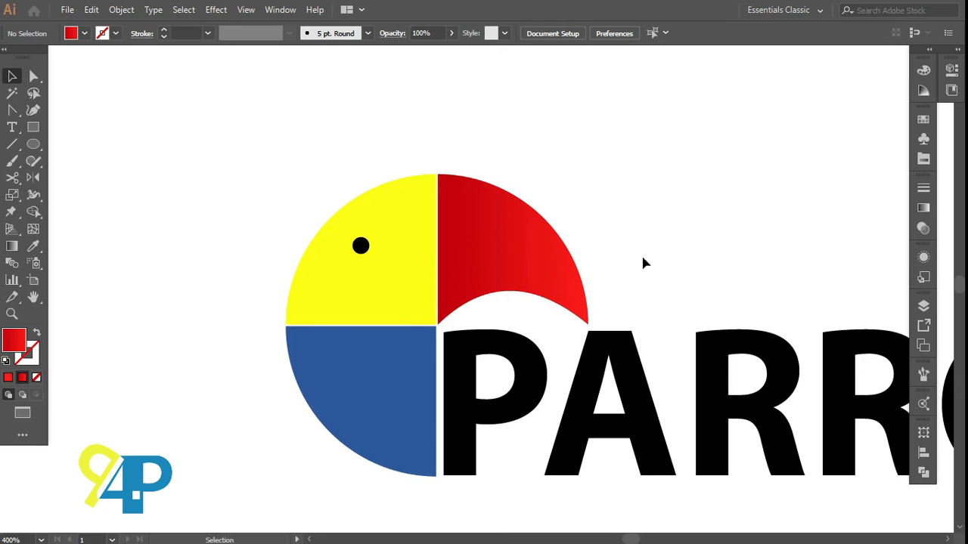
pyautogui.scroll(-1, 606, 243)
pyautogui.hscroll(3, 602, 250)
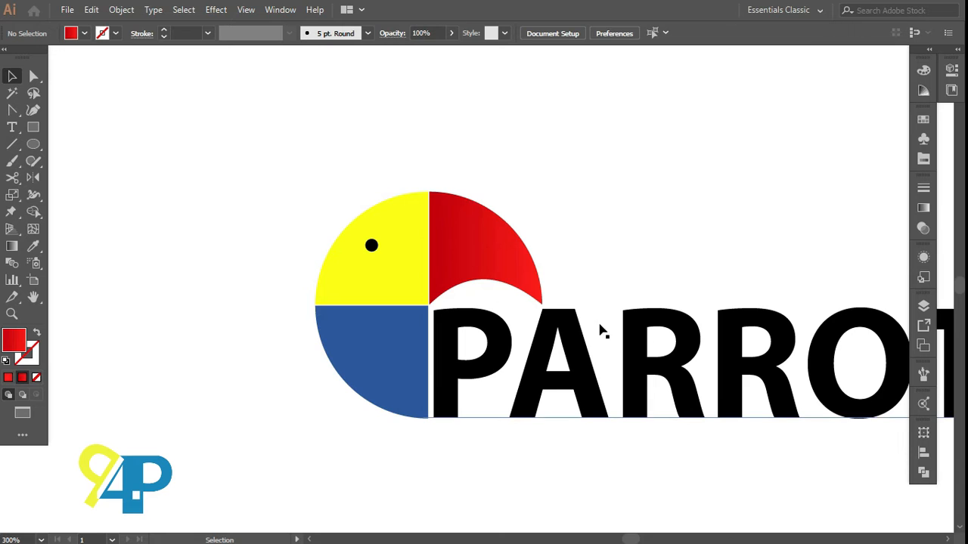
pyautogui.click(646, 324)
pyautogui.rightClick(646, 325)
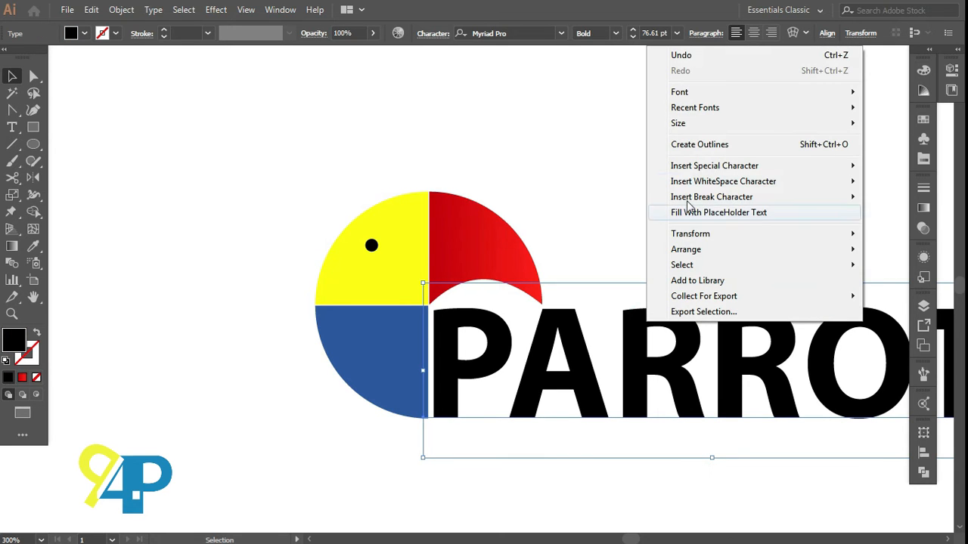
pyautogui.click(688, 144)
pyautogui.click(643, 197)
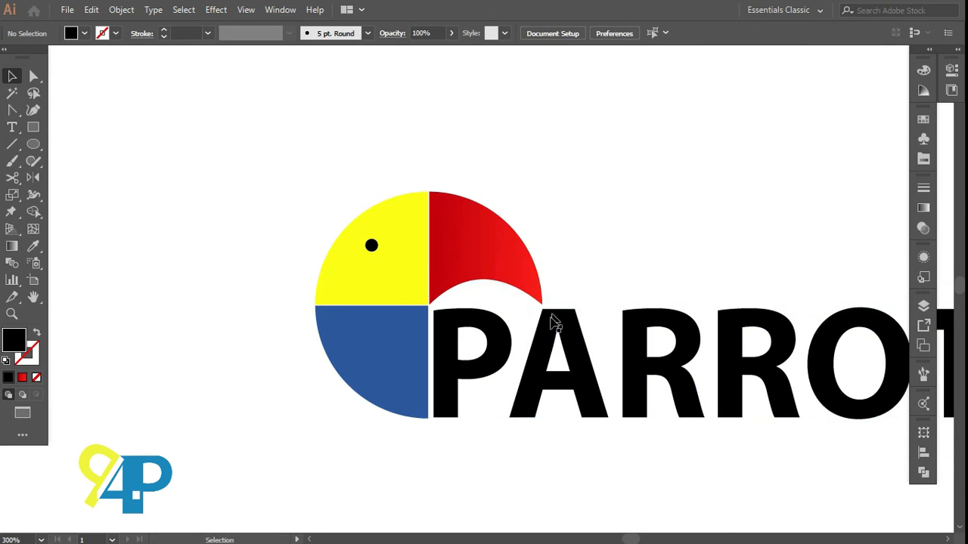
# Move the beak, yellow quarter, eye and blue quarter together up and away to the left of the PARROT lettering
pyautogui.hotkey('ctrl', '=')
pyautogui.click(743, 237)
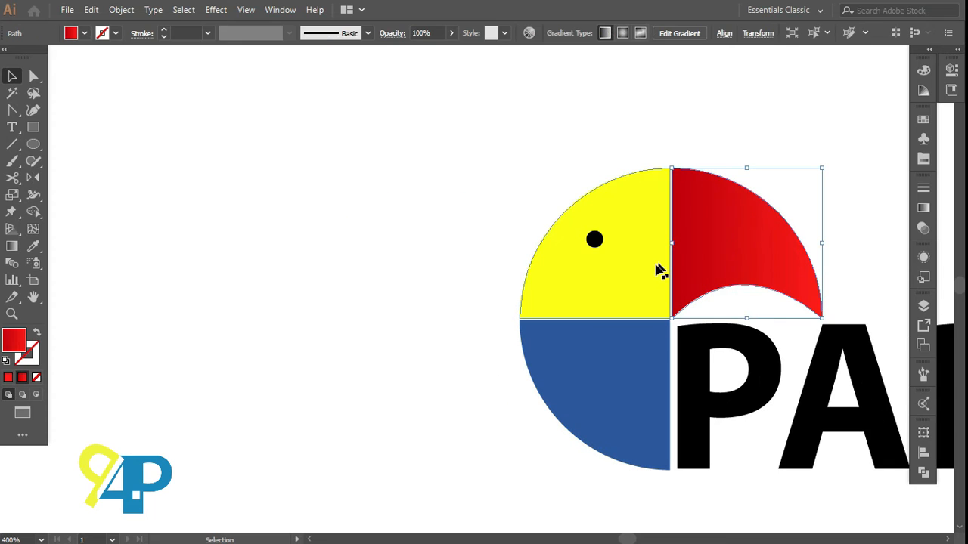
pyautogui.keyDown('shift'); pyautogui.click(615, 276); pyautogui.keyUp('shift')
pyautogui.keyDown('shift'); pyautogui.click(594, 240); pyautogui.keyUp('shift')
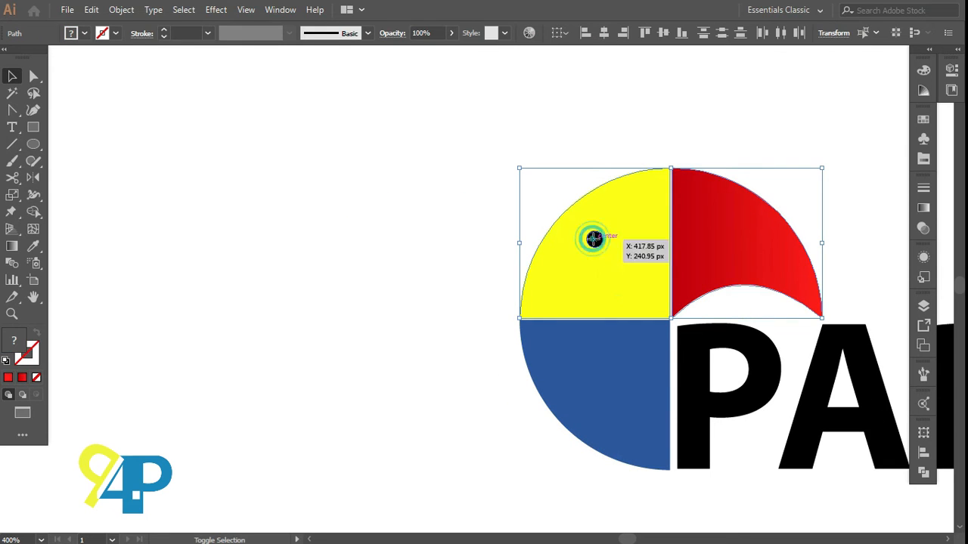
pyautogui.keyDown('shift'); pyautogui.click(598, 341); pyautogui.keyUp('shift')
pyautogui.moveTo(603, 297); pyautogui.dragTo(360, 254)
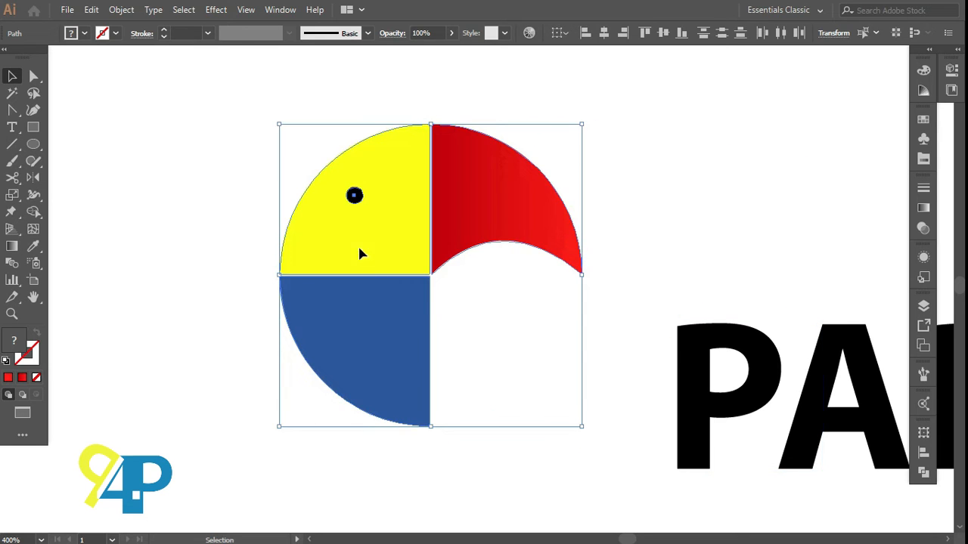
pyautogui.click(617, 345)
pyautogui.scroll(1, 607, 343)
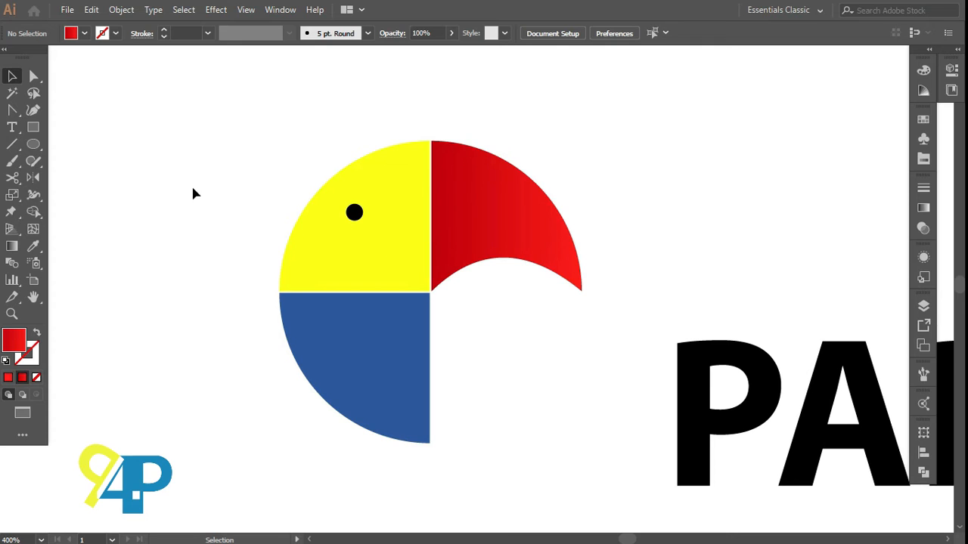
# Draw a circle centred on the point where the head's quarters meet, slightly smaller than the head's outer circle
pyautogui.click(34, 145)
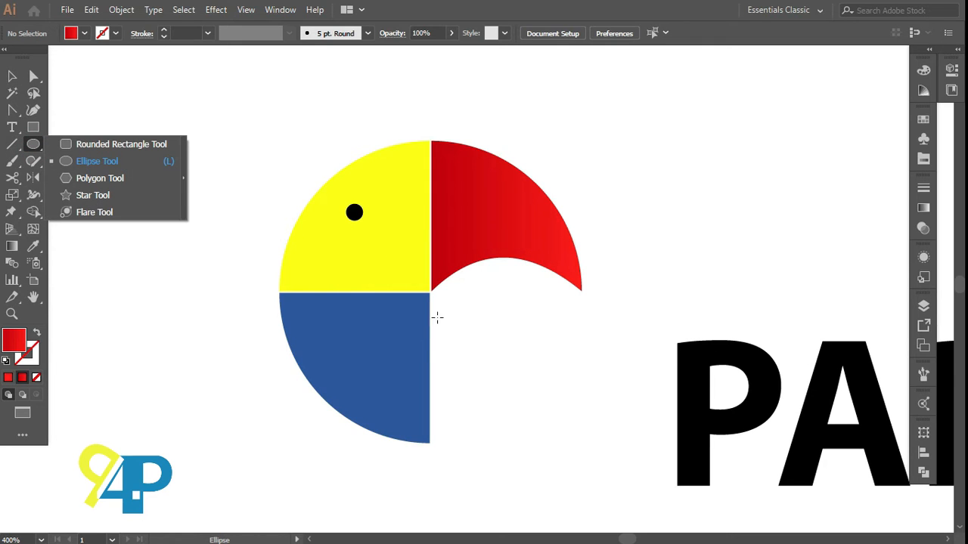
pyautogui.hotkey('ctrl', '+')
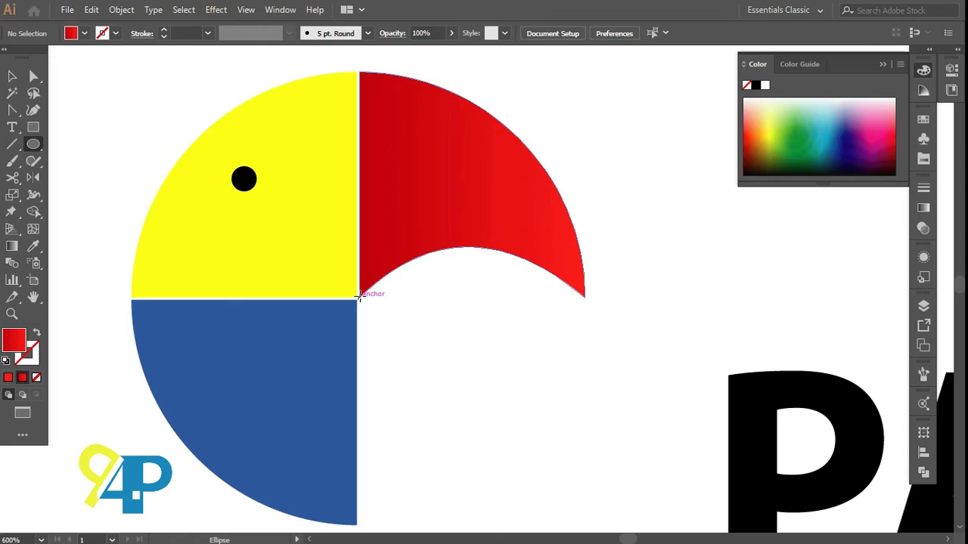
pyautogui.moveTo(359, 298); pyautogui.dragTo(572, 479)
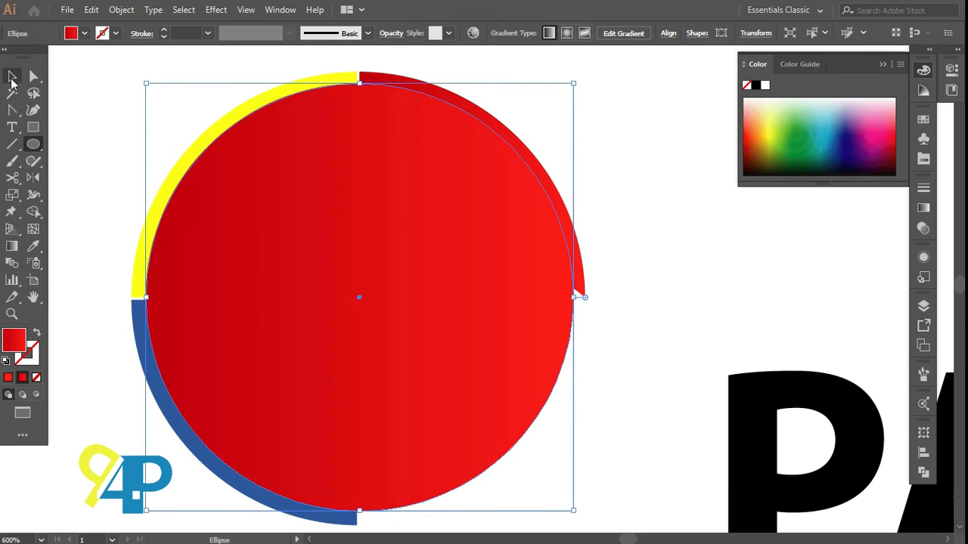
pyautogui.click(13, 78)
pyautogui.hotkey('ctrl', '-')
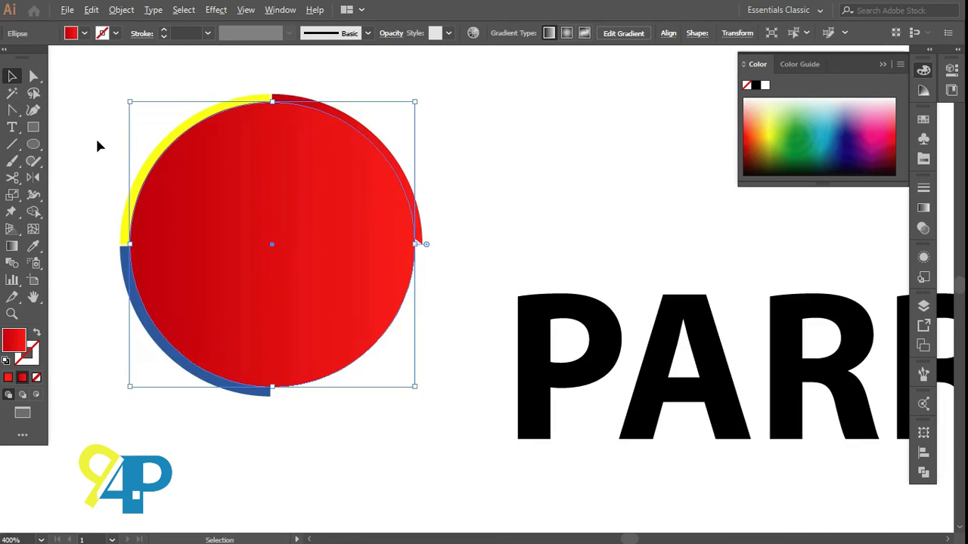
pyautogui.scroll(1, 97, 140)
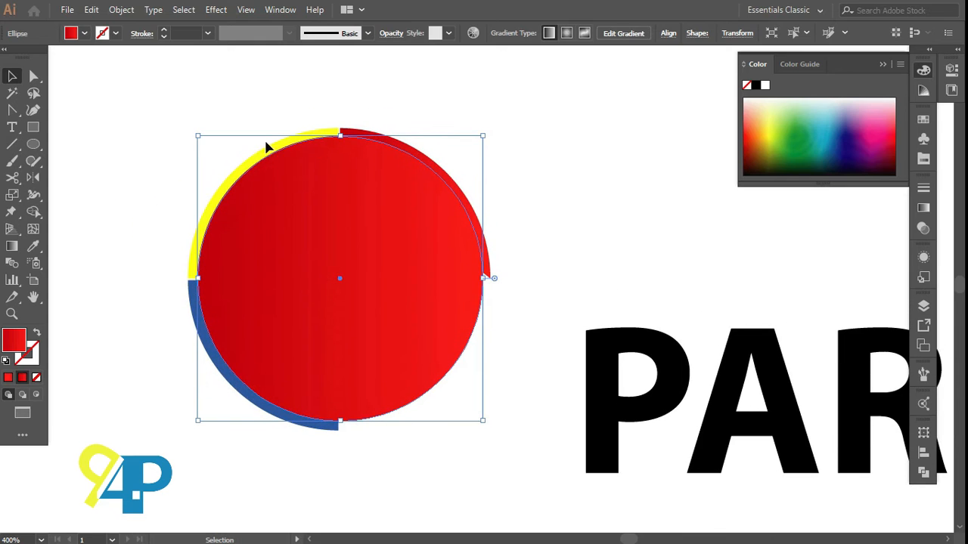
pyautogui.click(884, 65)
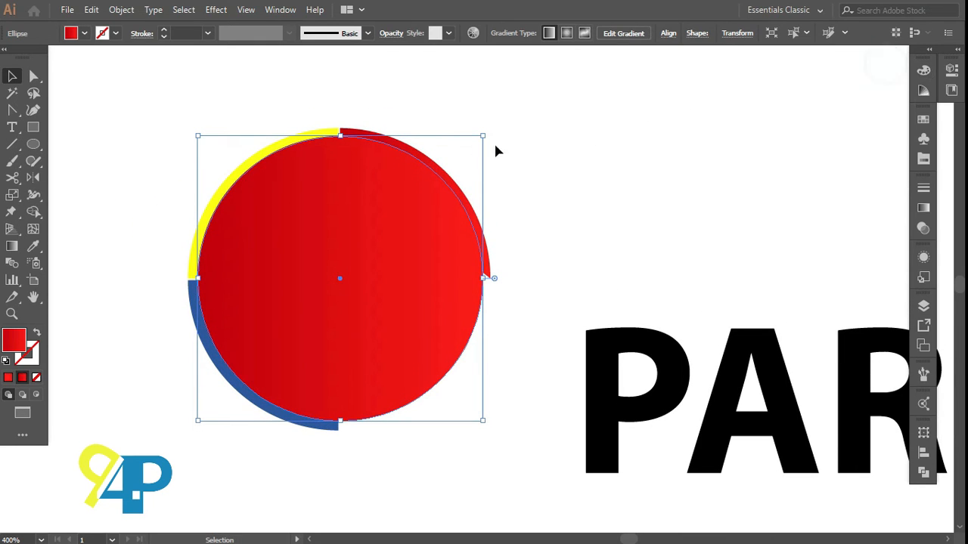
# Select all head shapes with the new circle and remove the circle's open area below the beak with Shape Builder
pyautogui.keyDown('alt'); pyautogui.scroll(1, 277, 195); pyautogui.keyUp('alt')
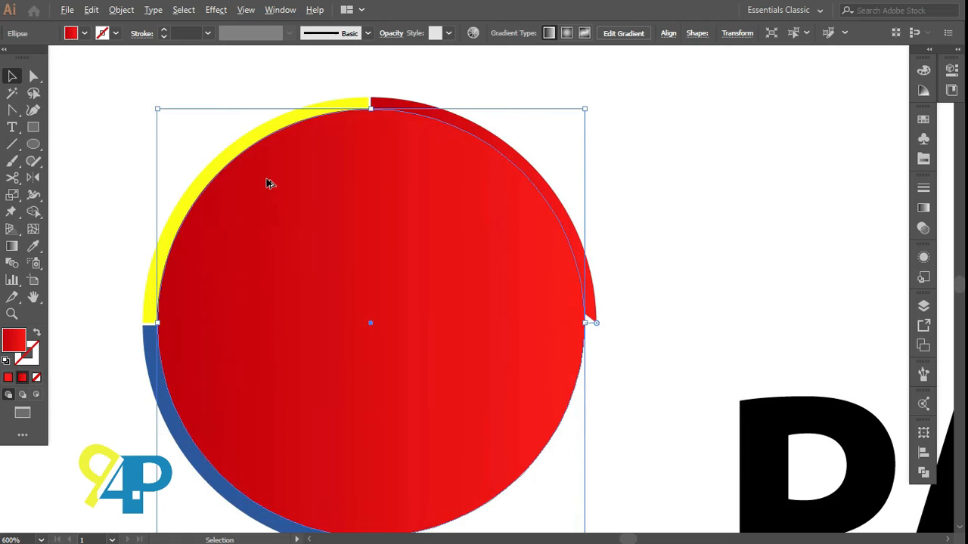
pyautogui.keyDown('alt'); pyautogui.scroll(-1, 264, 179); pyautogui.keyUp('alt')
pyautogui.moveTo(153, 107); pyautogui.dragTo(471, 436)
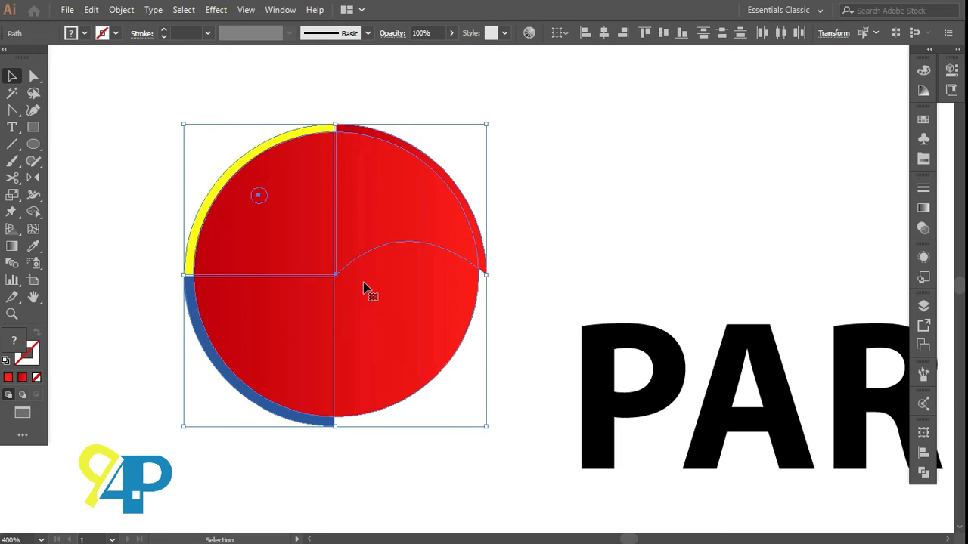
pyautogui.hotkey('shift', 'm')
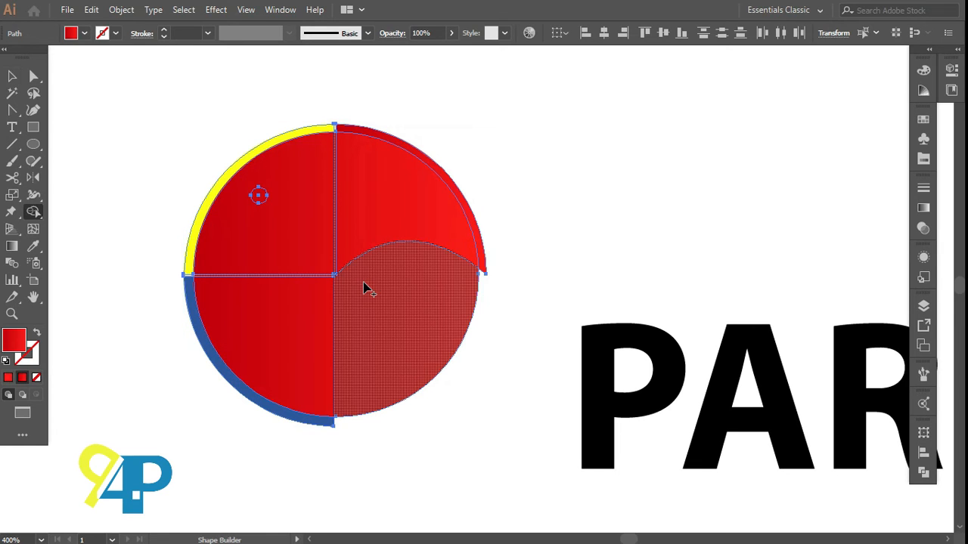
pyautogui.scroll(1, 371, 287)
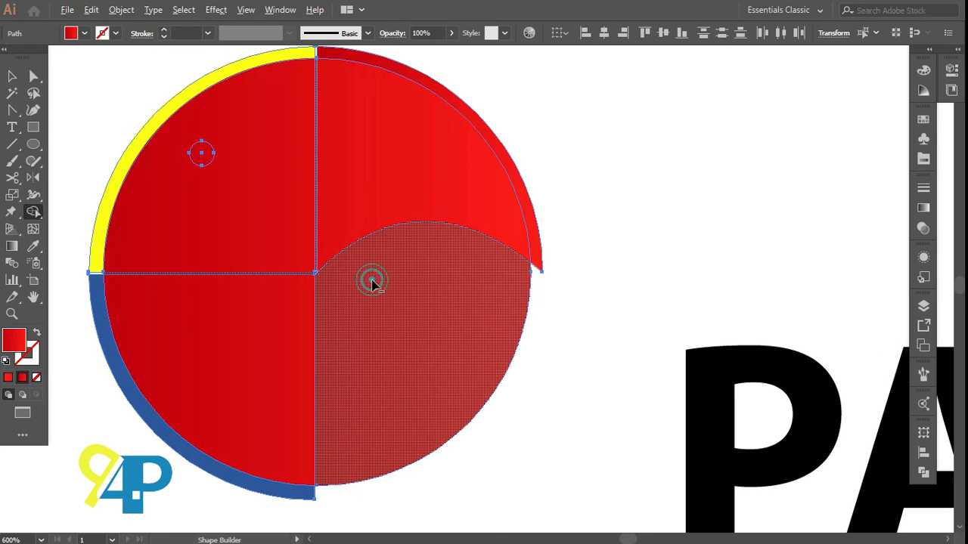
pyautogui.keyDown('alt'); pyautogui.click(372, 286); pyautogui.keyUp('alt')
pyautogui.scroll(3, 370, 286)
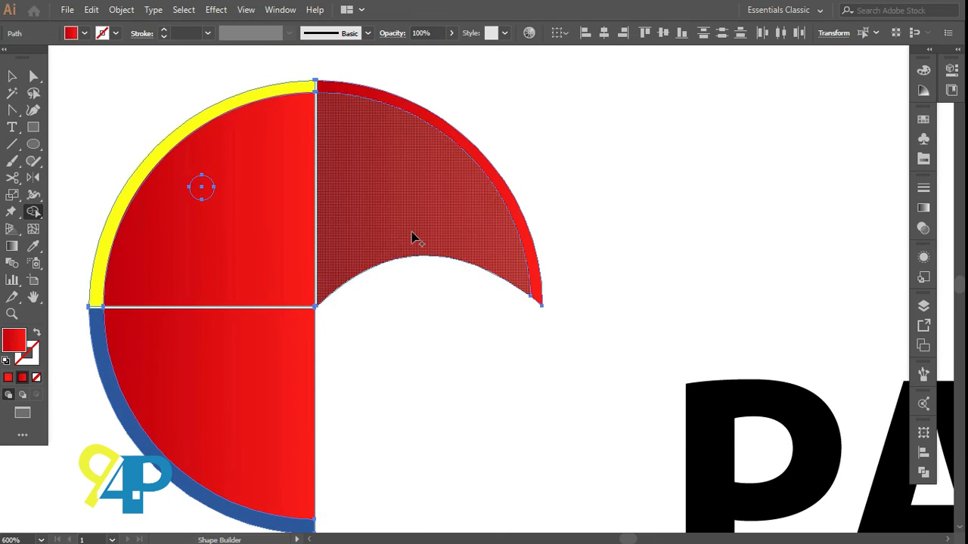
# Merge the beak's inner area and its outer rim into one shape with Shape Builder
pyautogui.scroll(1, 413, 239)
pyautogui.scroll(1, 412, 239)
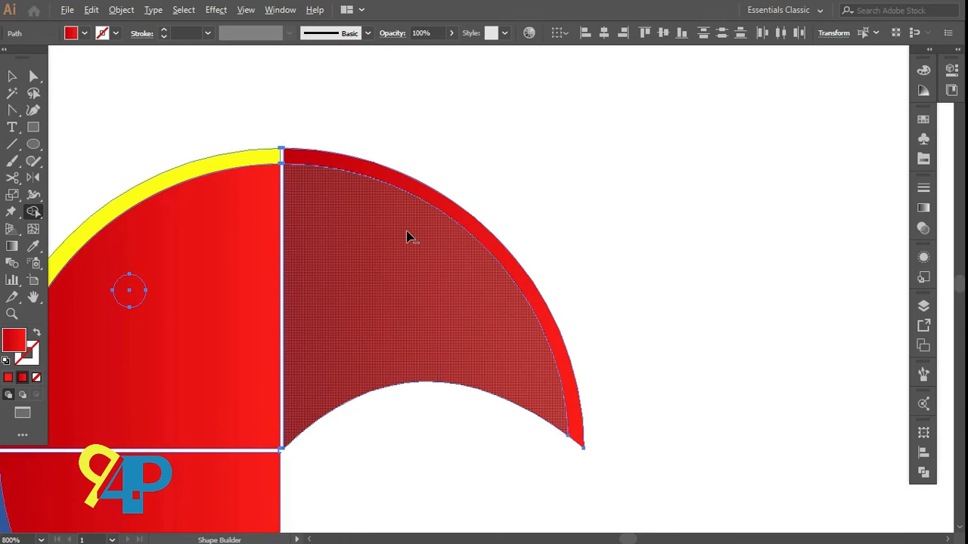
pyautogui.scroll(1, 408, 237)
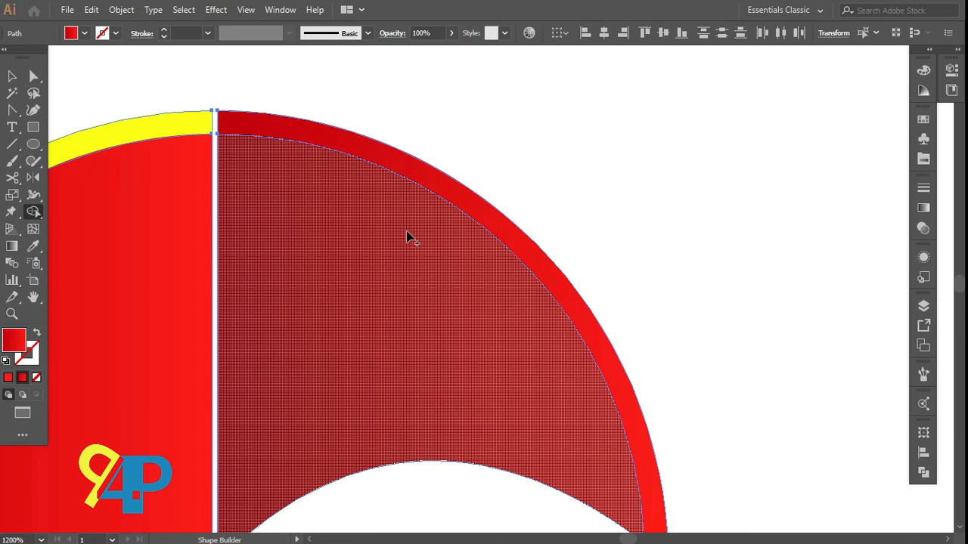
pyautogui.click(414, 232)
pyautogui.moveTo(410, 228); pyautogui.dragTo(469, 205)
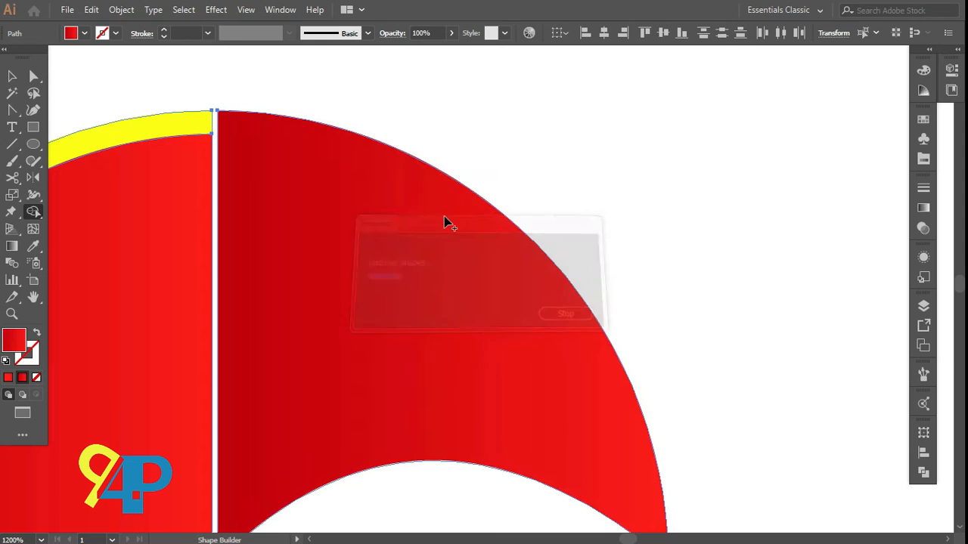
# Cut away the inner area of the upper-left quarter around the eye, leaving only the thin yellow arc
pyautogui.hscroll(-5, 294, 295)
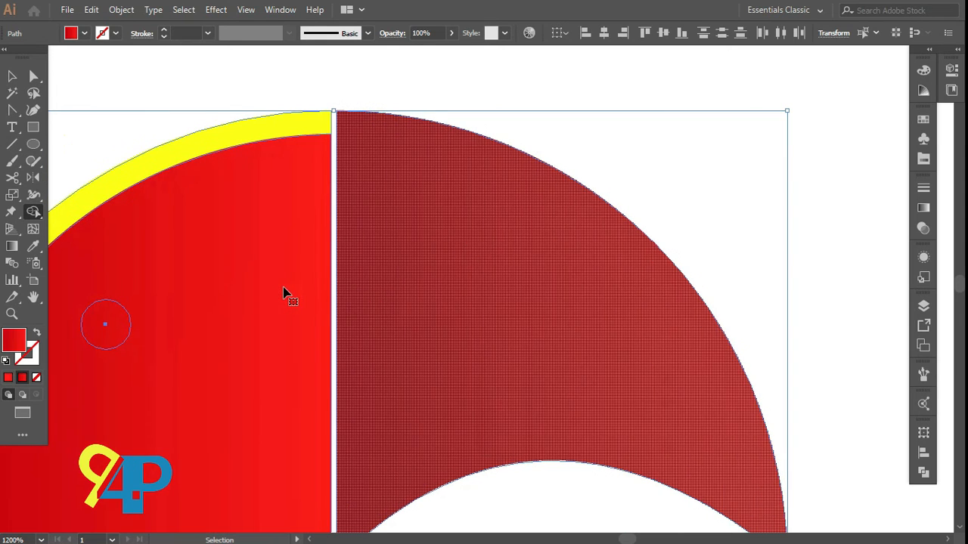
pyautogui.scroll(-2, 272, 282)
pyautogui.scroll(-1, 272, 281)
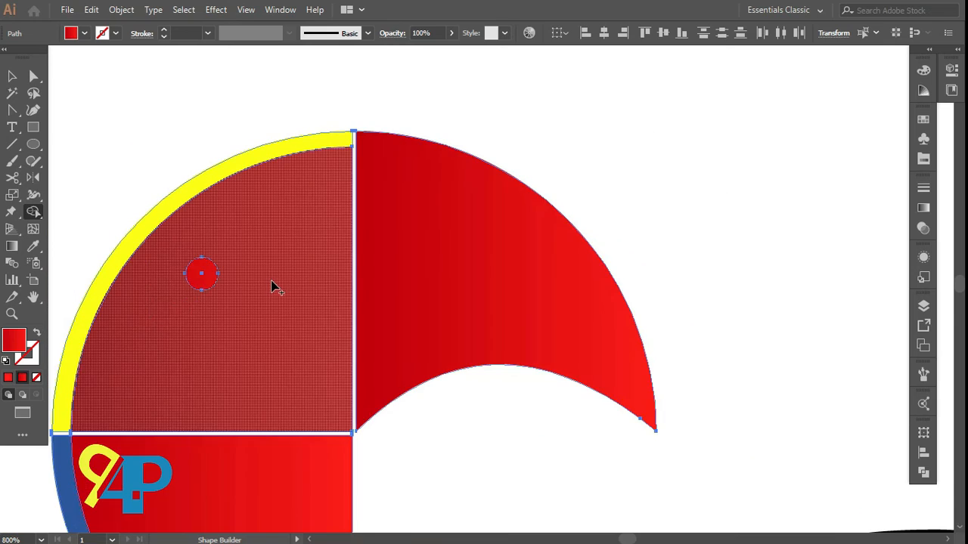
pyautogui.hscroll(-3, 266, 281)
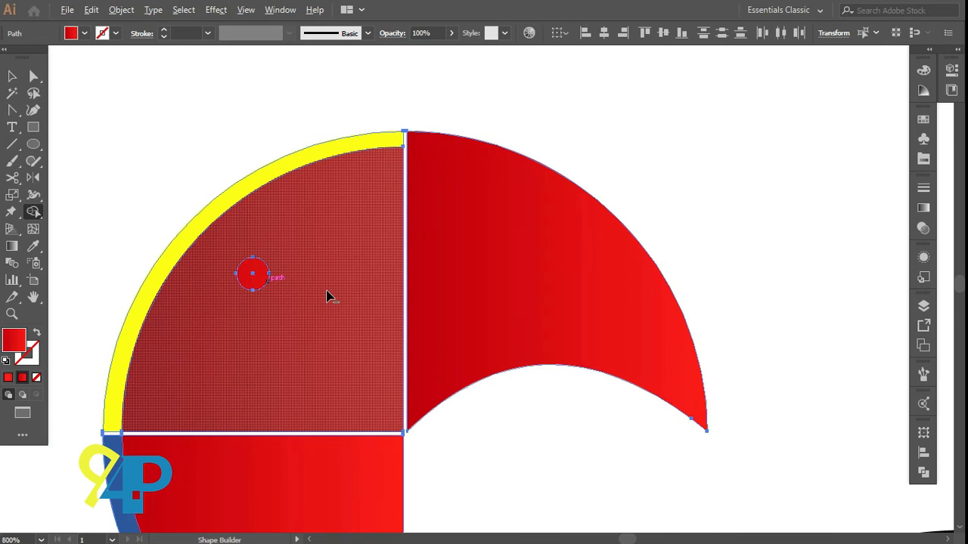
pyautogui.keyDown('alt'); pyautogui.click(327, 293); pyautogui.keyUp('alt')
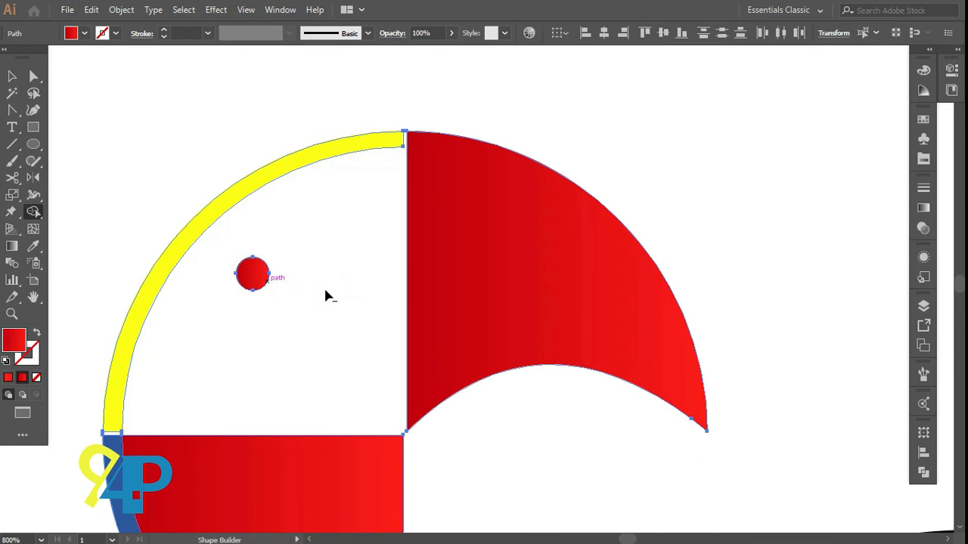
# Cut away the inner area of the lower-left quarter, leaving only the thin blue arc, and deselect the head shapes
pyautogui.scroll(-3, 327, 296)
pyautogui.scroll(-2, 329, 296)
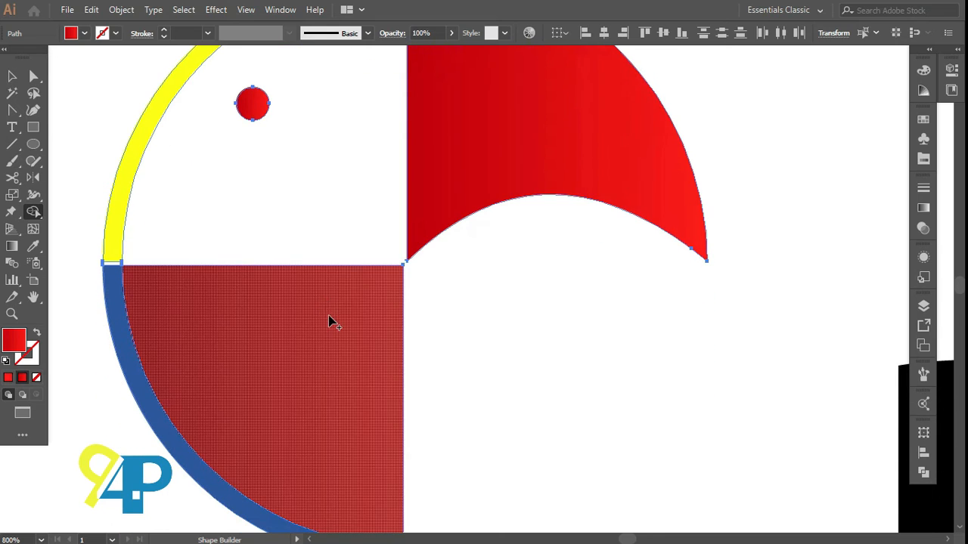
pyautogui.keyDown('alt'); pyautogui.click(329, 321); pyautogui.keyUp('alt')
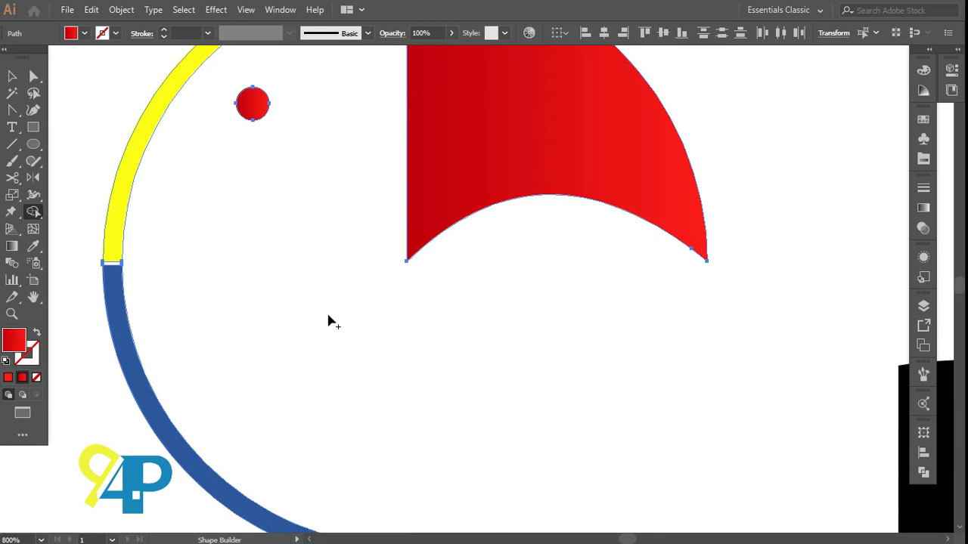
pyautogui.keyDown('alt'); pyautogui.scroll(-2, 313, 321); pyautogui.keyUp('alt')
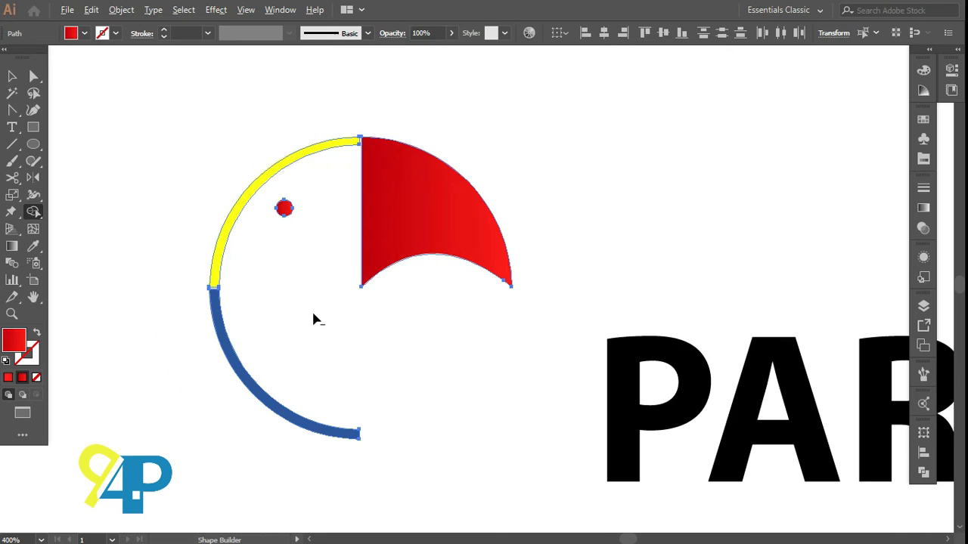
pyautogui.scroll(1, 313, 320)
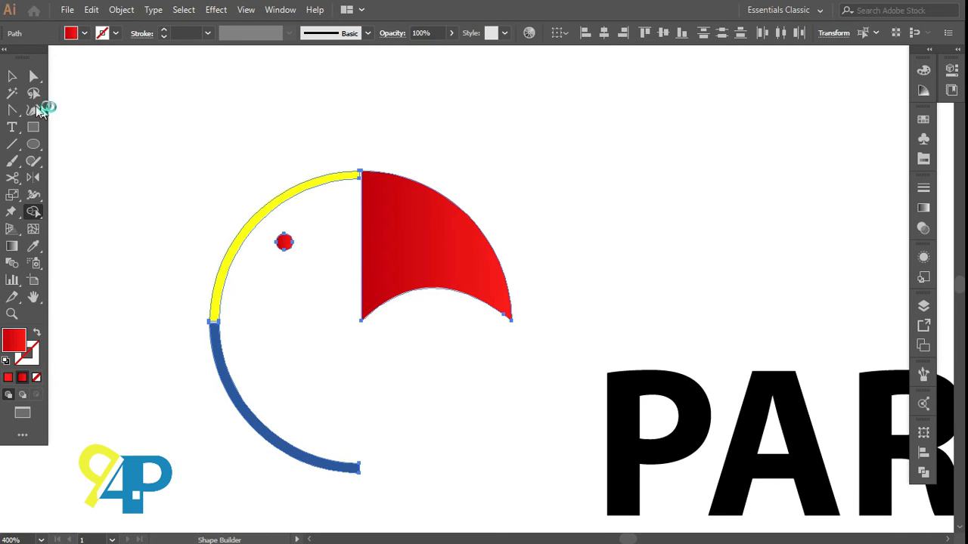
pyautogui.click(11, 77)
pyautogui.click(116, 155)
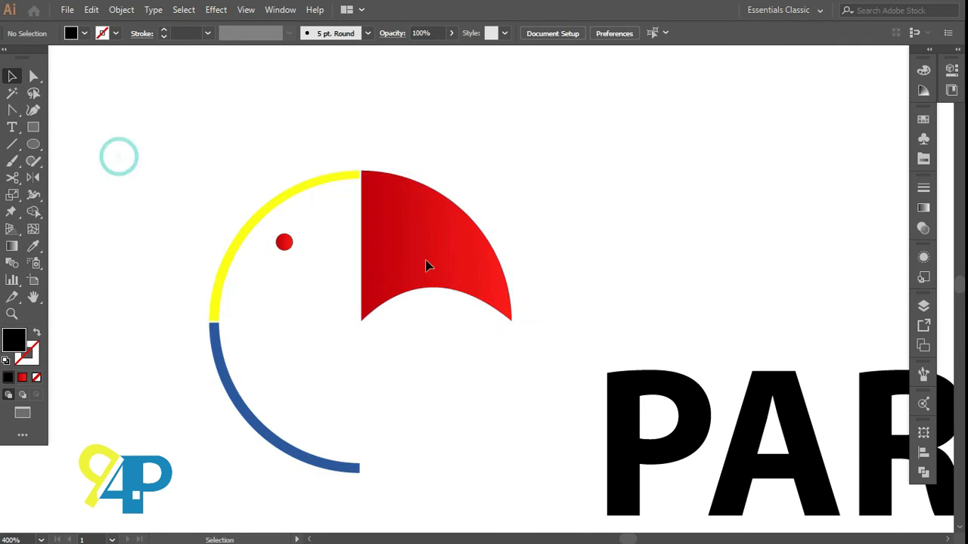
# Group the yellow arc, blue arc, eye and beak into one object and deselect it
pyautogui.moveTo(173, 161); pyautogui.dragTo(409, 441)
pyautogui.moveTo(400, 356); pyautogui.dragTo(400, 333)
pyautogui.rightClick(397, 286)
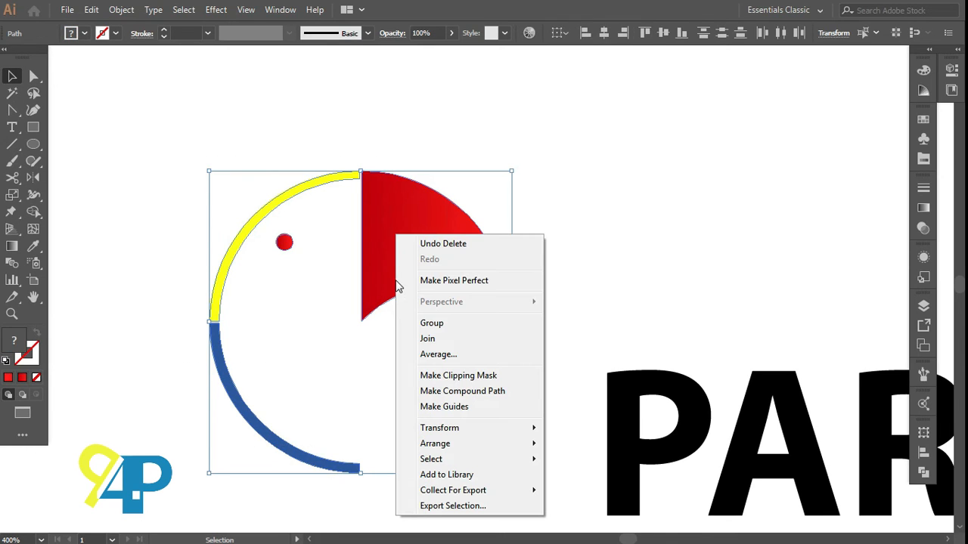
pyautogui.click(431, 325)
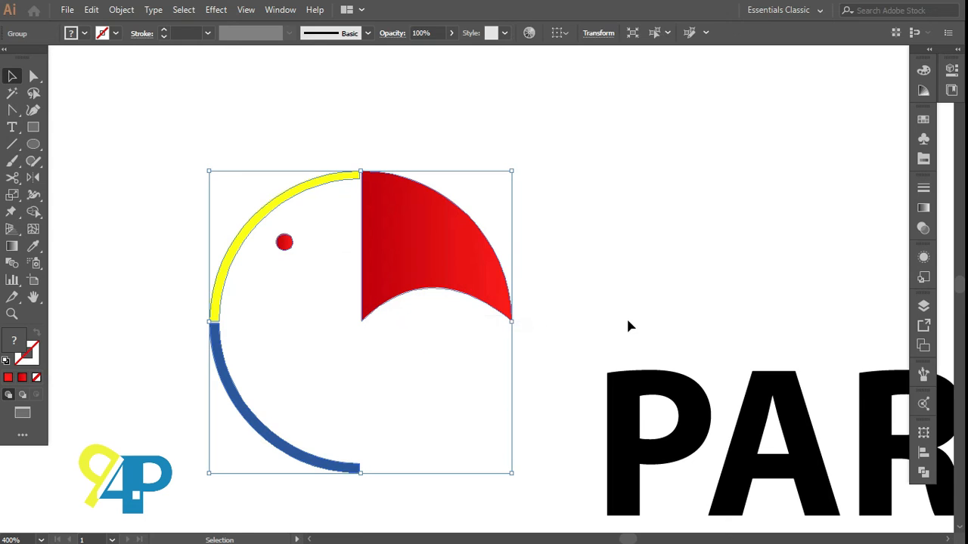
pyautogui.click(605, 329)
pyautogui.press('a')
# Move the grouped parrot head beside the PARROT lettering so the beak sits above the letter P
pyautogui.hscroll(1, 582, 333)
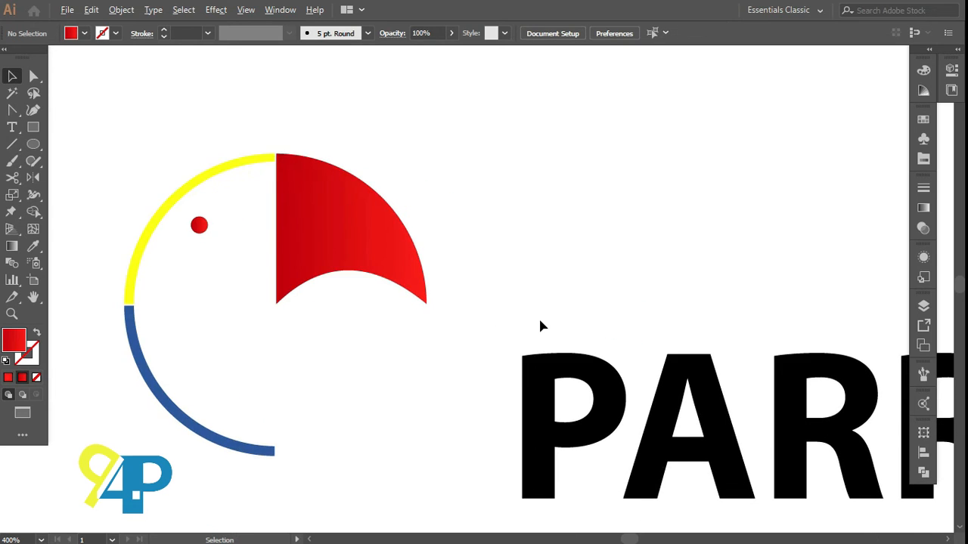
pyautogui.scroll(-2, 540, 318)
pyautogui.hscroll(3, 491, 327)
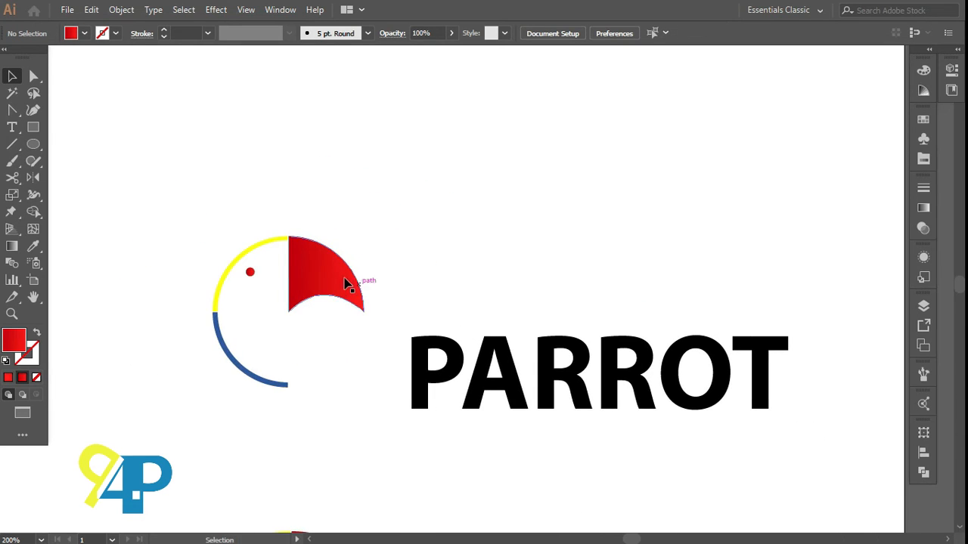
pyautogui.hscroll(2, 330, 280)
pyautogui.moveTo(242, 282); pyautogui.dragTo(357, 300)
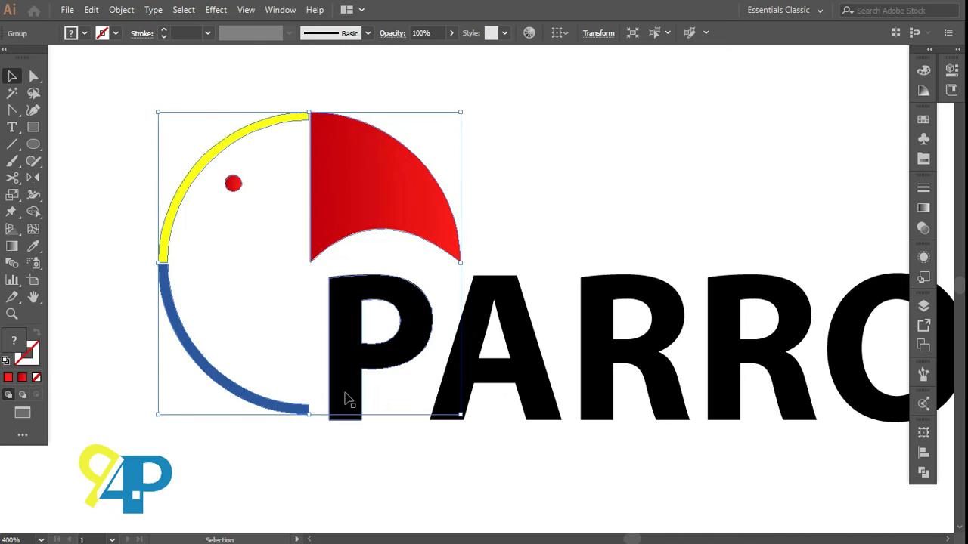
# Nudge the parrot head group right until its straight beak edge lines up with the P's left edge, and deselect it
pyautogui.press('Right')
pyautogui.press('Right')
pyautogui.press('Right')
pyautogui.press('Right')
pyautogui.press('Right')
pyautogui.press('Right')
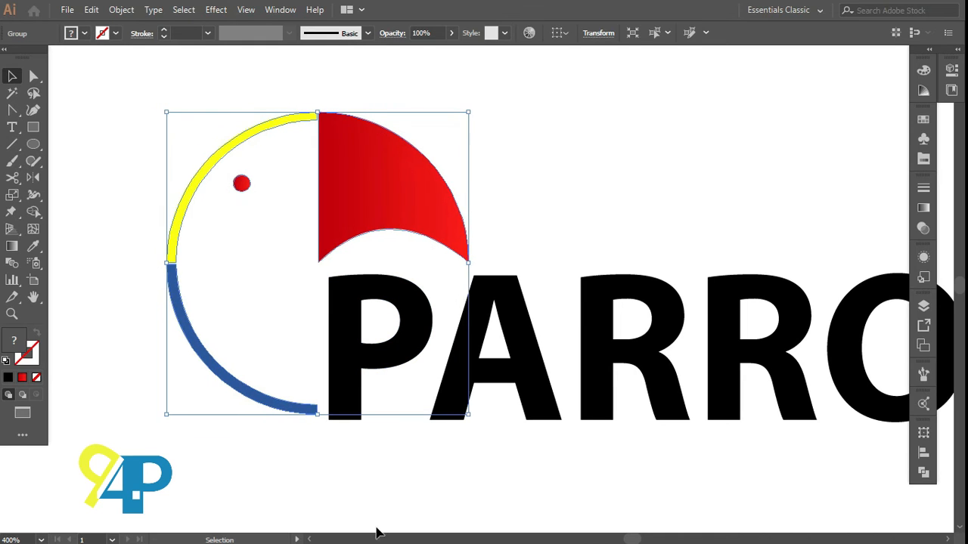
pyautogui.press('Right')
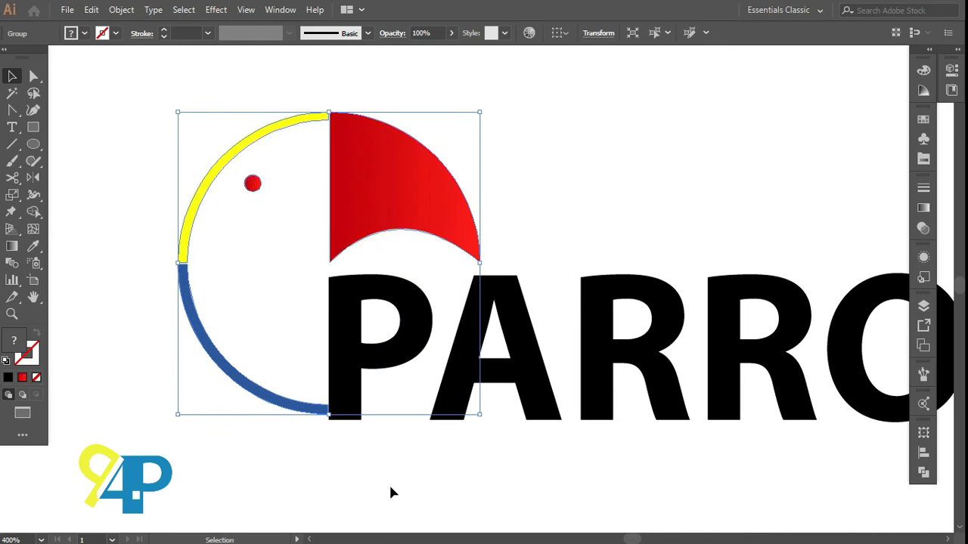
pyautogui.press('Left')
pyautogui.click(378, 482)
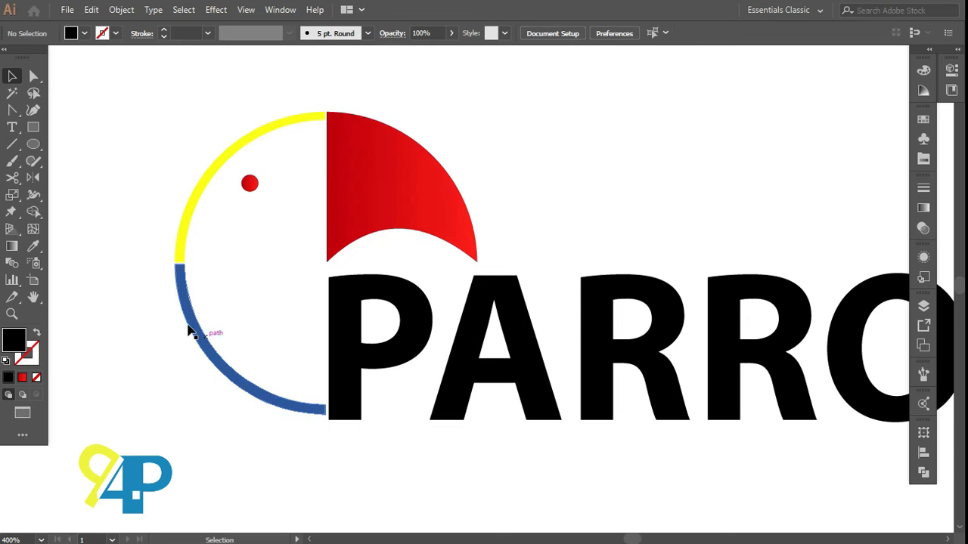
# Align the bottom edges of the parrot head group and the PARROT lettering, then deselect both
pyautogui.moveTo(147, 295); pyautogui.dragTo(520, 408)
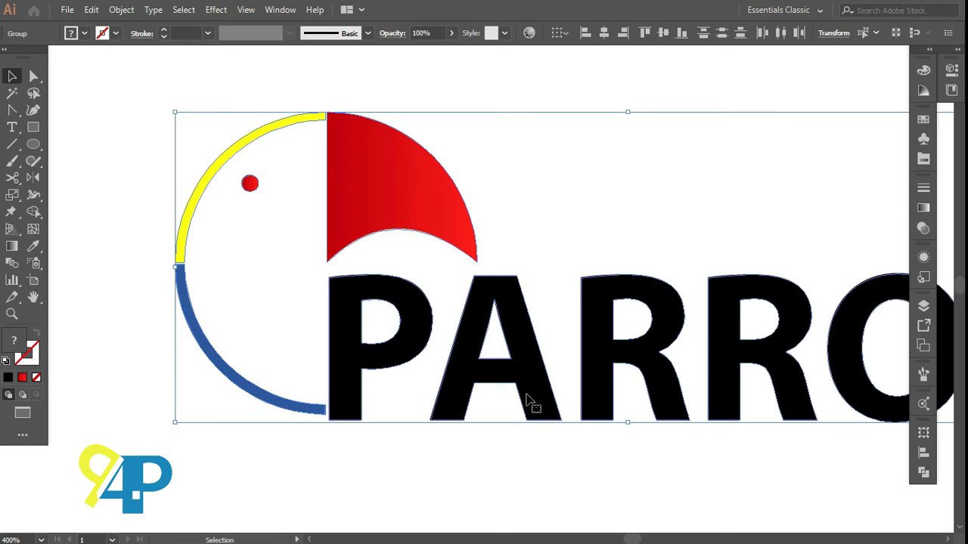
pyautogui.click(680, 33)
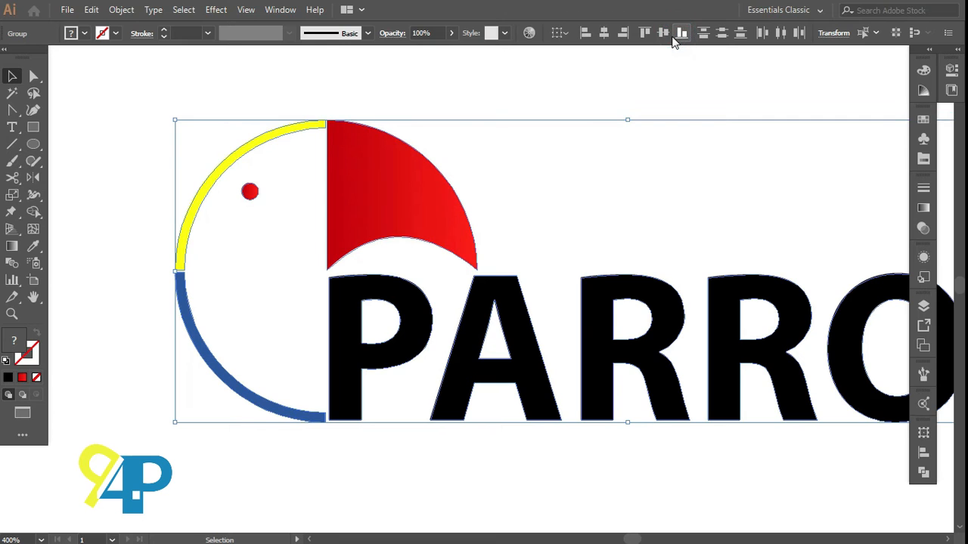
pyautogui.click(496, 440)
# Fill the large PARROT lettering with the light green swatch and deselect it
pyautogui.hotkey('ctrl', '-')
pyautogui.scroll(1, 396, 398)
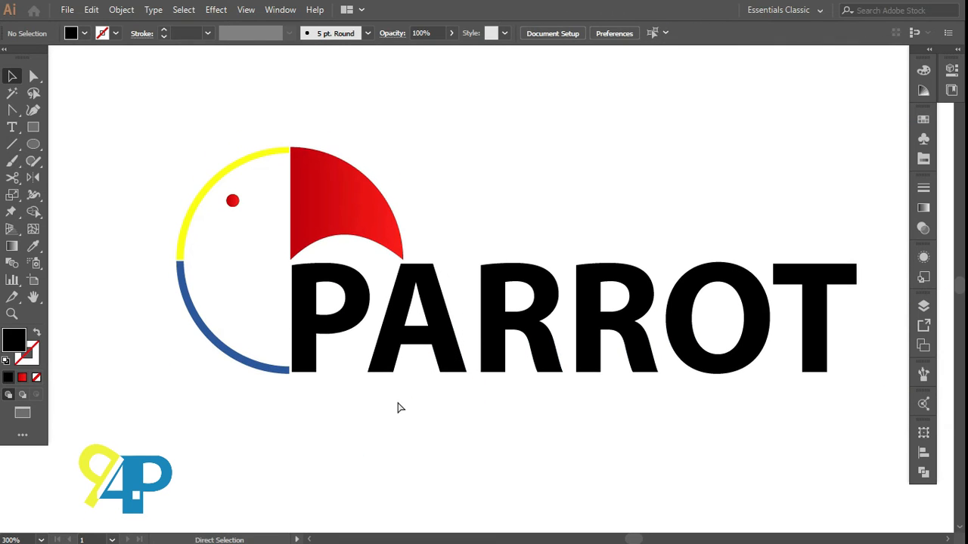
pyautogui.click(573, 316)
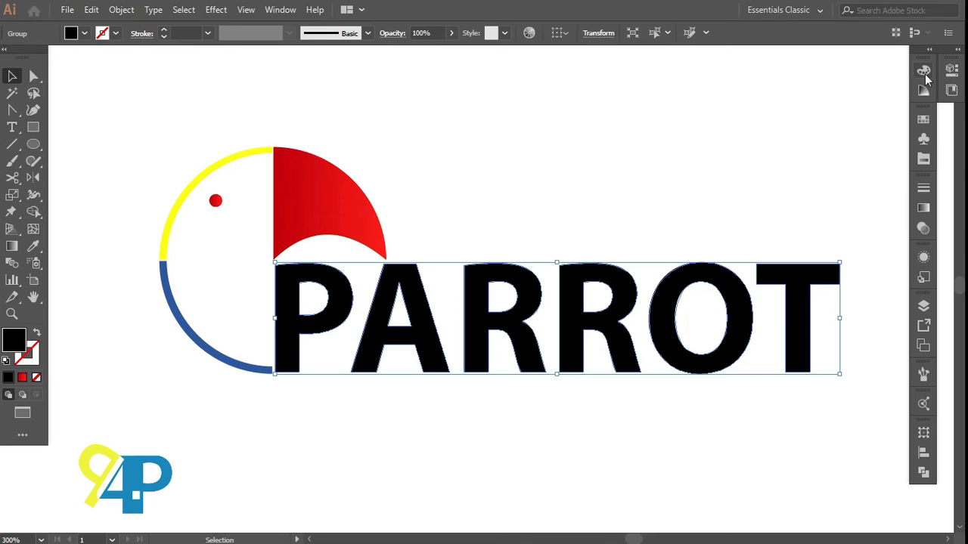
pyautogui.click(923, 119)
pyautogui.click(776, 168)
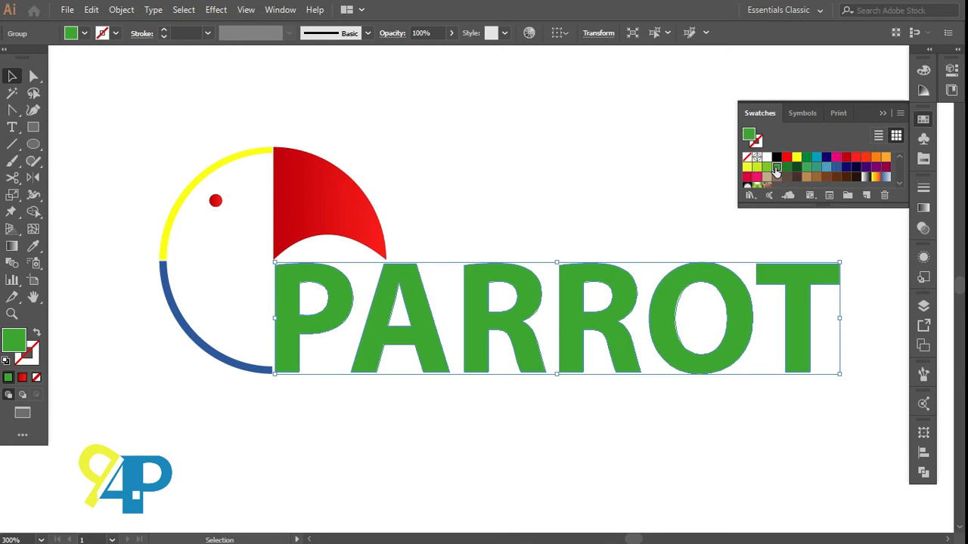
pyautogui.click(767, 167)
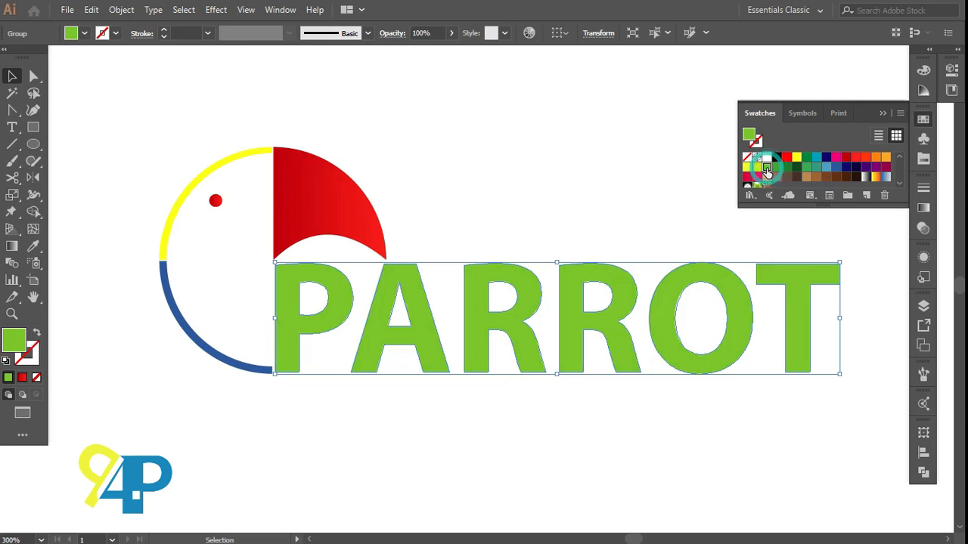
pyautogui.click(659, 177)
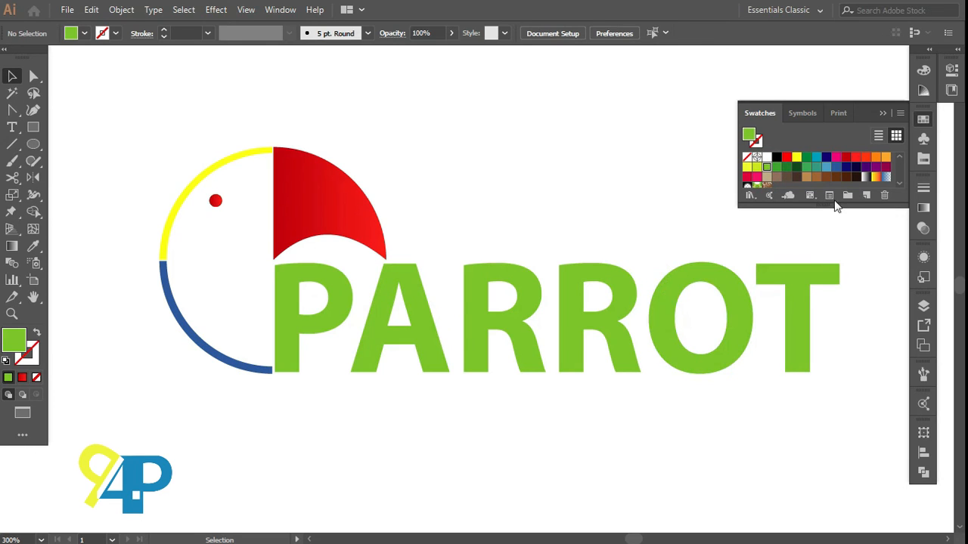
pyautogui.click(881, 114)
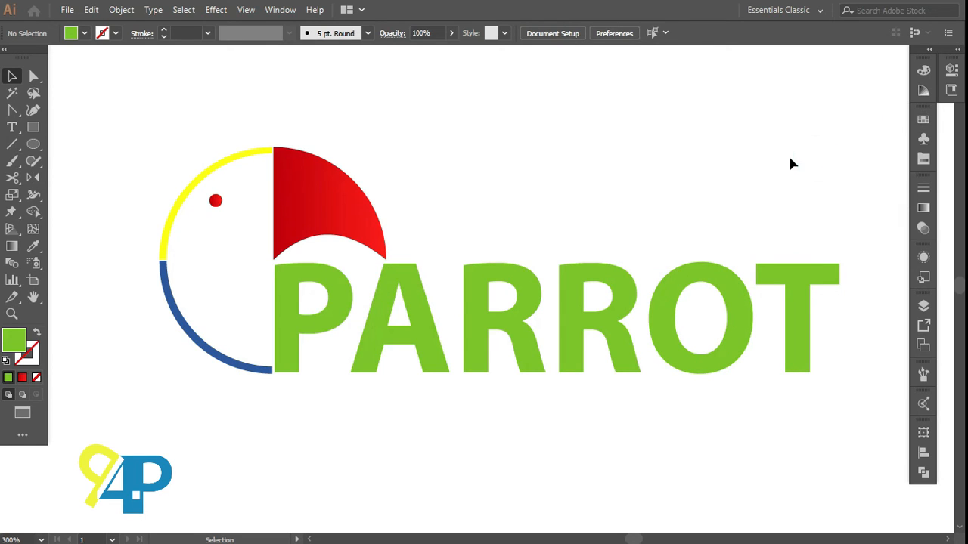
# Ungroup the parrot head into its separate arcs, eye and beak, and deselect the pieces
pyautogui.moveTo(790, 158); pyautogui.dragTo(788, 169)
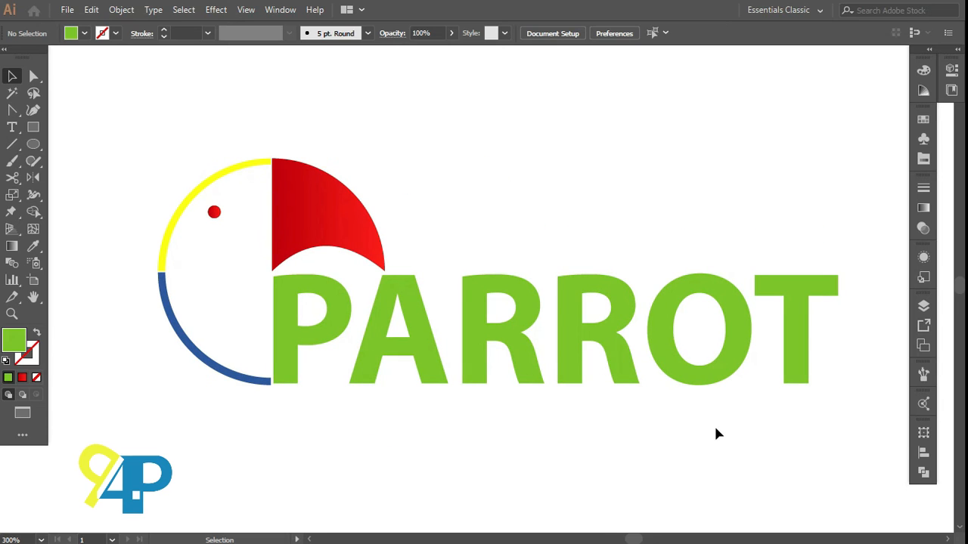
pyautogui.scroll(-2, 662, 383)
pyautogui.moveTo(662, 383); pyautogui.dragTo(686, 275)
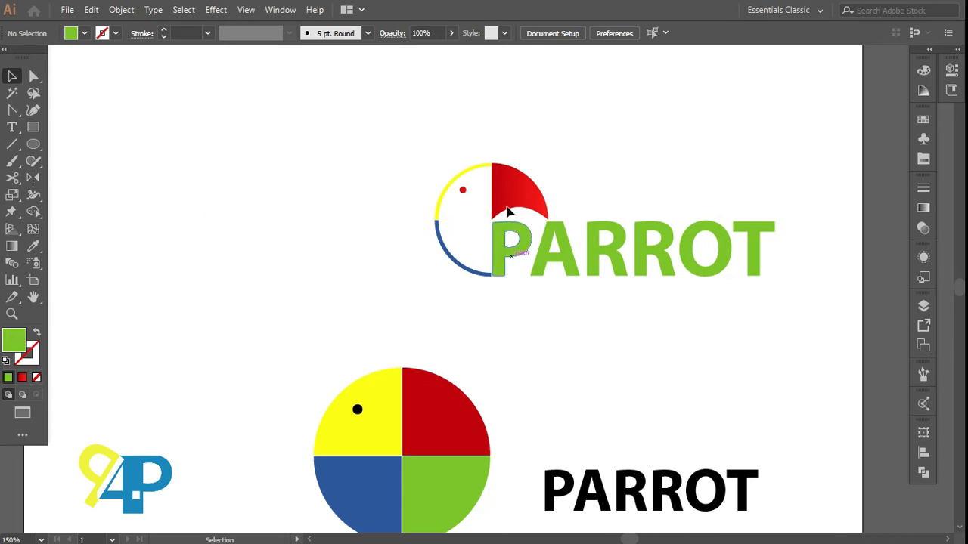
pyautogui.scroll(1, 464, 194)
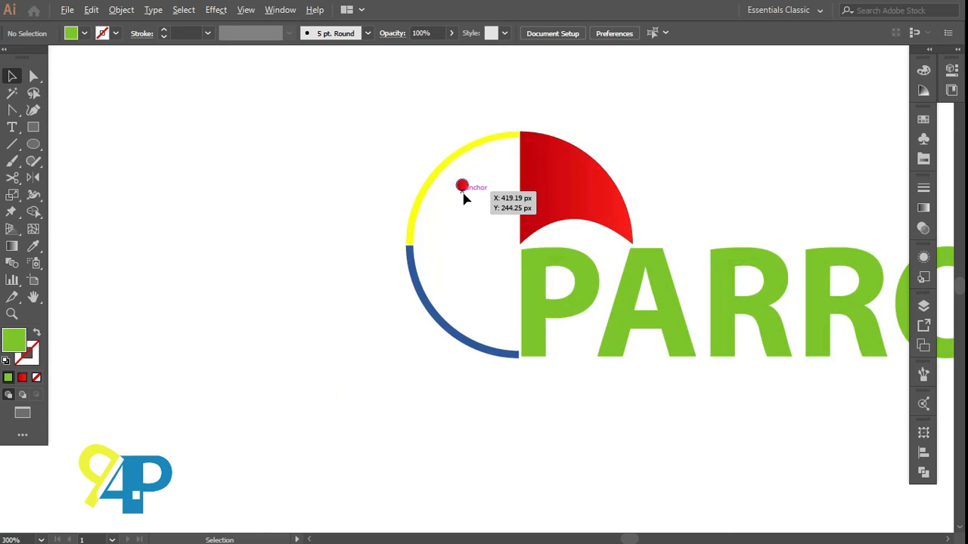
pyautogui.scroll(3, 464, 194)
pyautogui.scroll(1, 464, 205)
pyautogui.rightClick(461, 231)
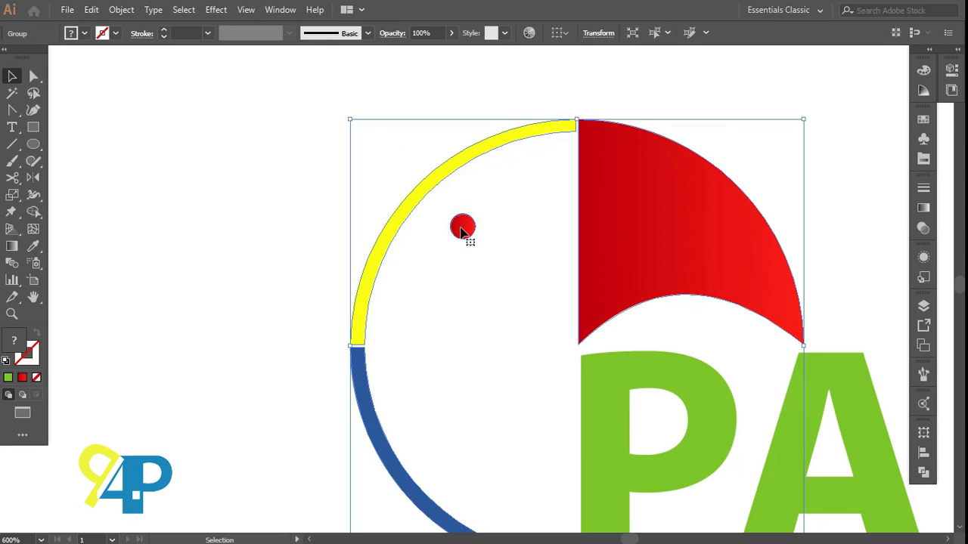
pyautogui.click(493, 345)
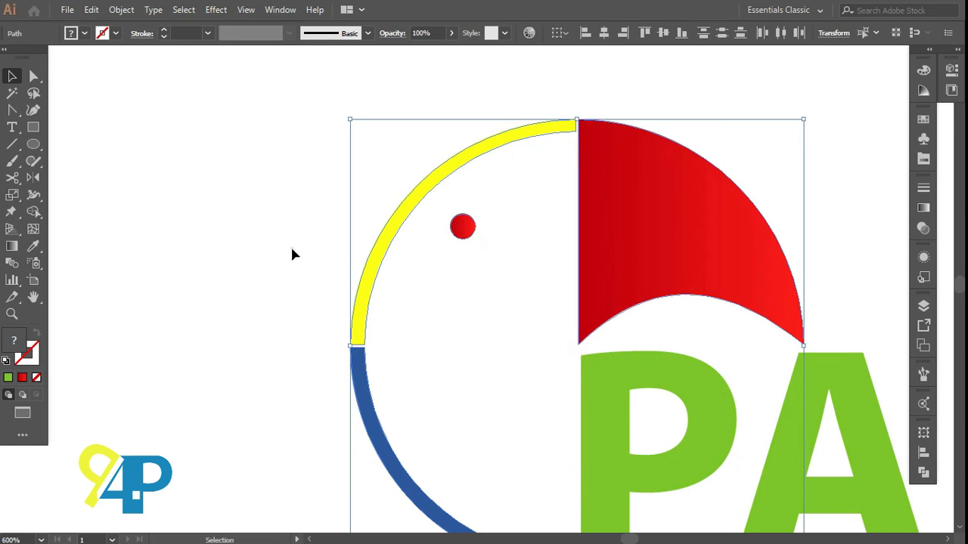
pyautogui.click(292, 250)
# Change the round eye's fill from the red gradient to the black swatch and deselect it
pyautogui.click(461, 229)
pyautogui.rightClick(461, 231)
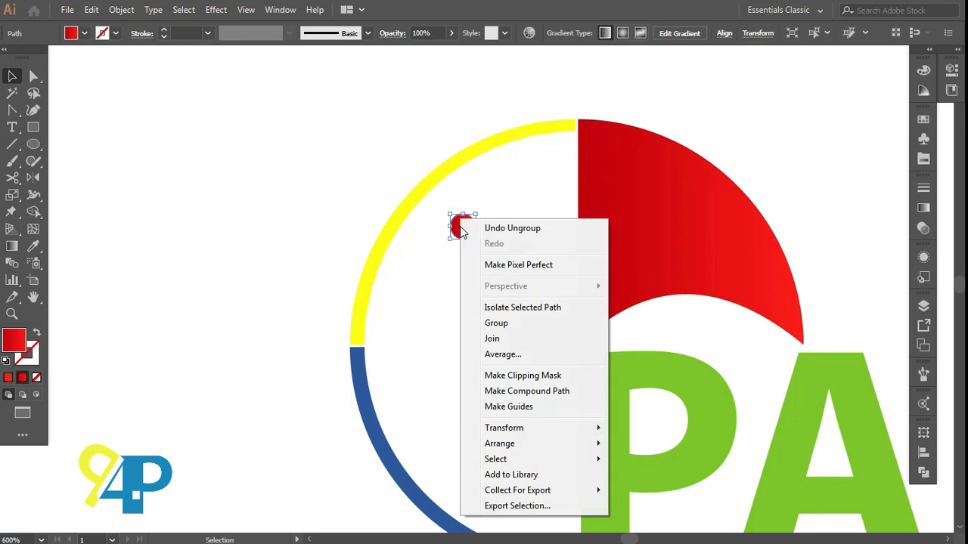
pyautogui.click(924, 119)
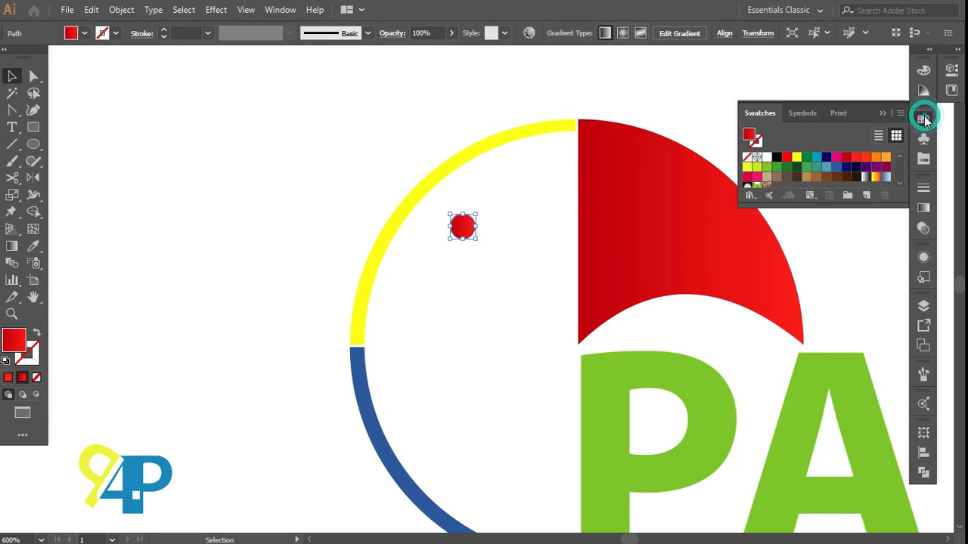
pyautogui.click(775, 158)
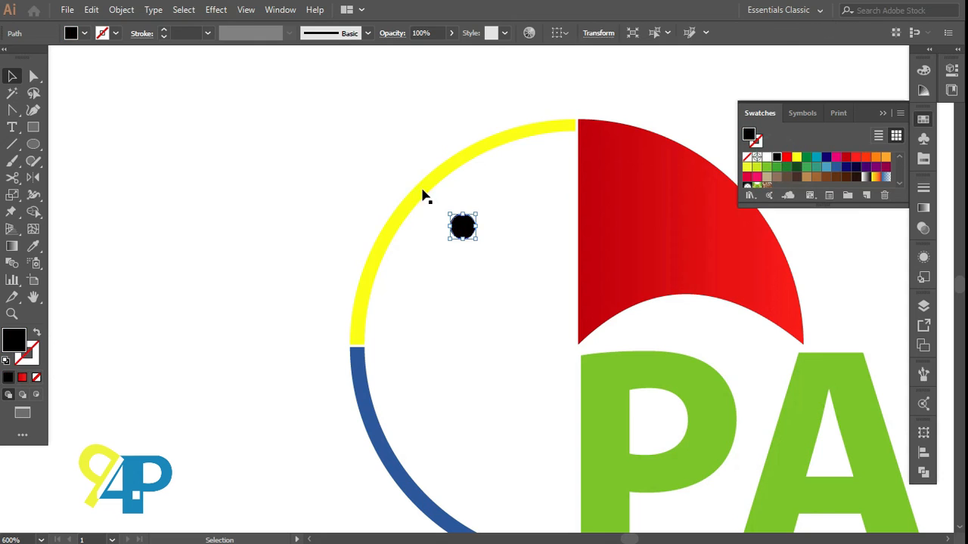
pyautogui.click(308, 189)
# Regroup the yellow arc, black eye, red beak and blue arc into one object and deselect it
pyautogui.scroll(-2, 306, 182)
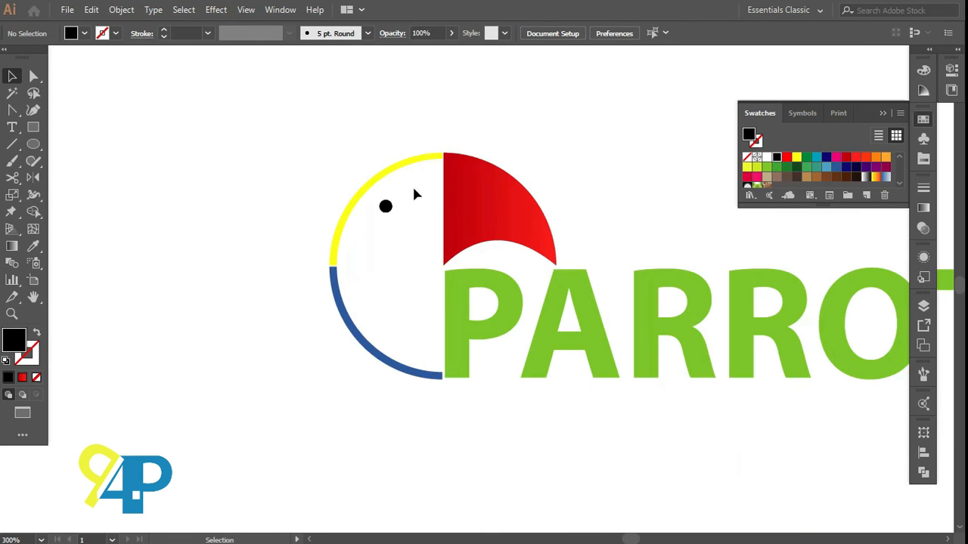
pyautogui.moveTo(316, 154); pyautogui.dragTo(462, 227)
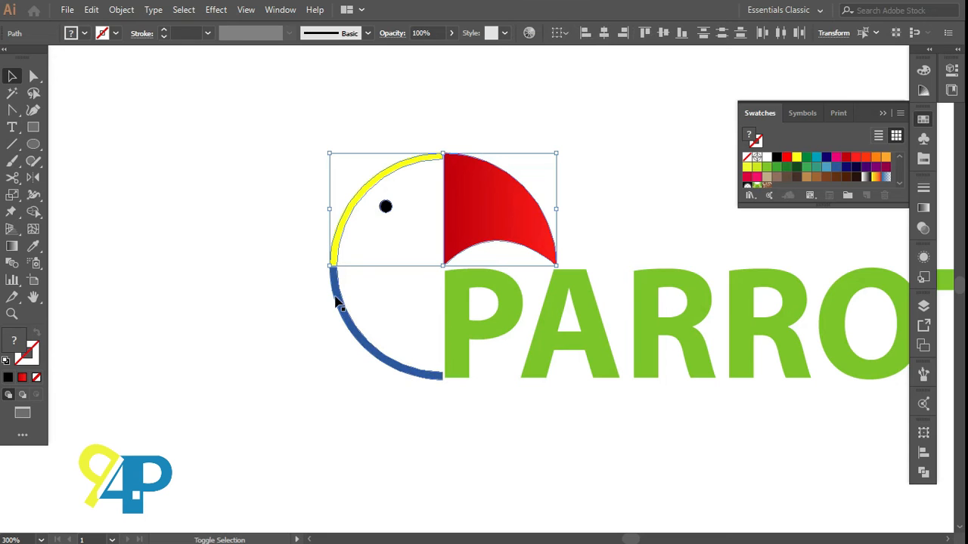
pyautogui.keyDown('shift'); pyautogui.click(335, 299); pyautogui.keyUp('shift')
pyautogui.rightClick(337, 300)
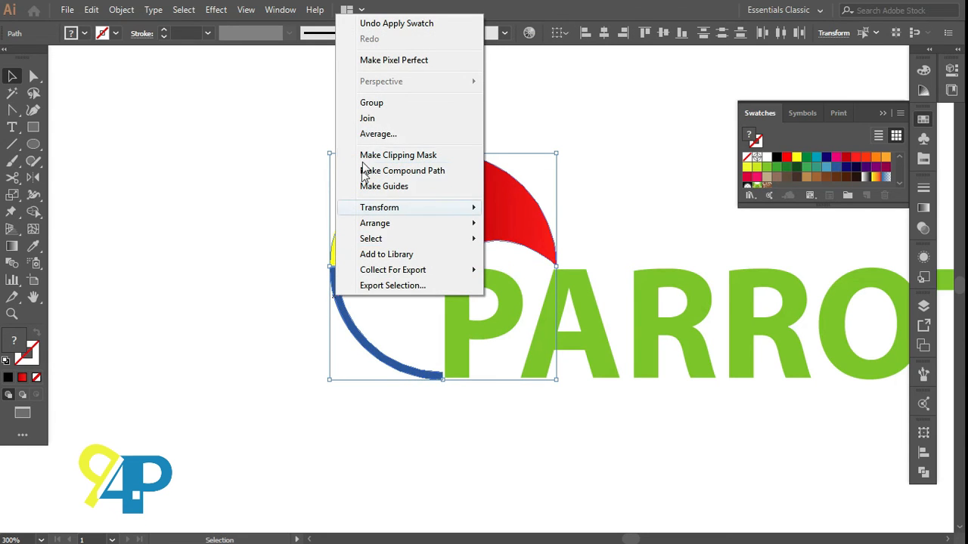
pyautogui.click(369, 102)
pyautogui.click(263, 232)
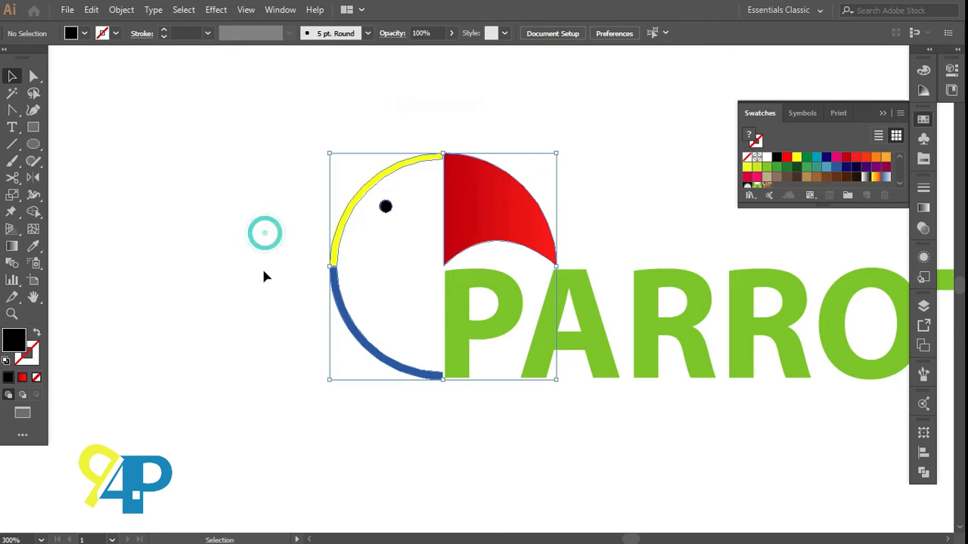
# Shrink the four-colour circle on the lower design and move the black PARROT lettering close beside it
pyautogui.scroll(-2, 280, 293)
pyautogui.scroll(-3, 278, 297)
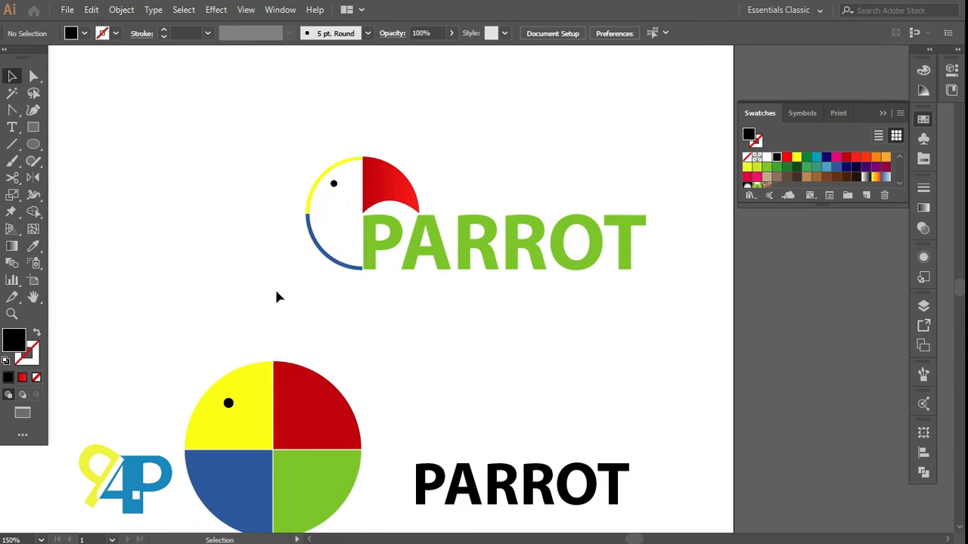
pyautogui.hscroll(-3, 249, 298)
pyautogui.scroll(-1, 251, 297)
pyautogui.scroll(-2, 250, 297)
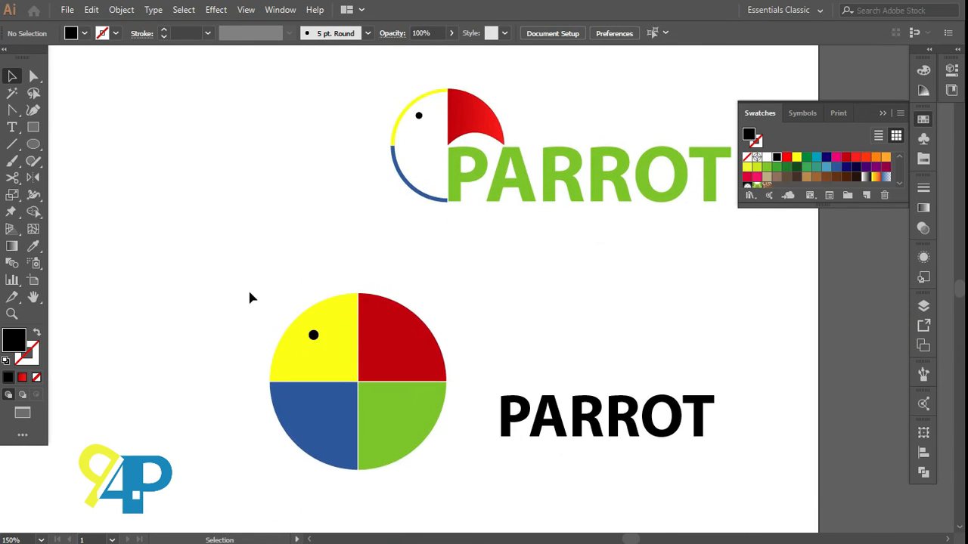
pyautogui.hscroll(2, 313, 378)
pyautogui.click(316, 381)
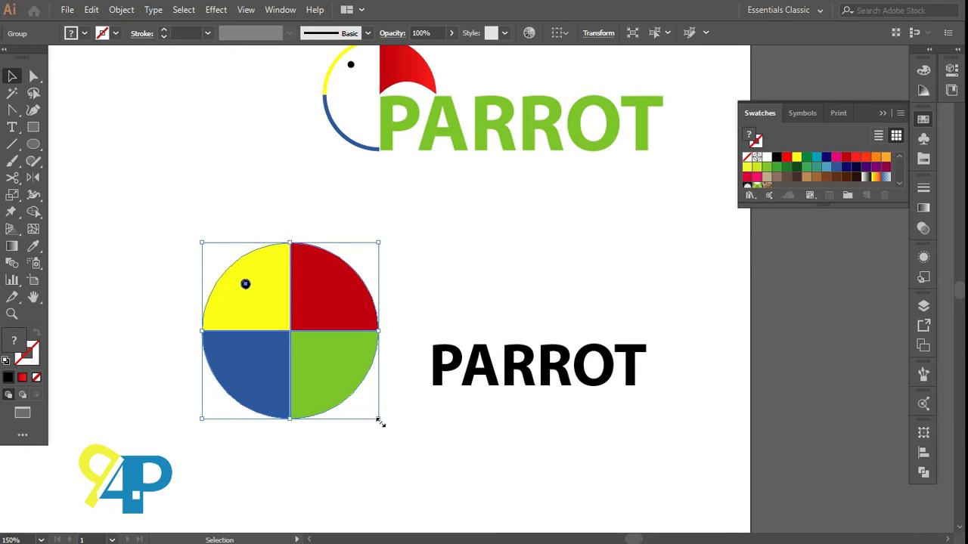
pyautogui.moveTo(379, 420); pyautogui.dragTo(338, 372)
pyautogui.scroll(1, 340, 374)
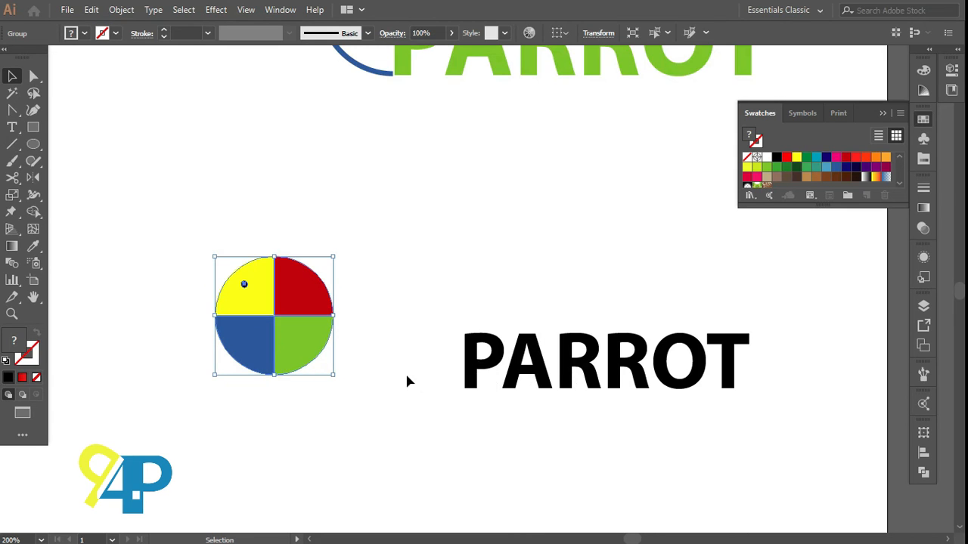
pyautogui.moveTo(476, 367); pyautogui.dragTo(368, 324)
pyautogui.click(354, 396)
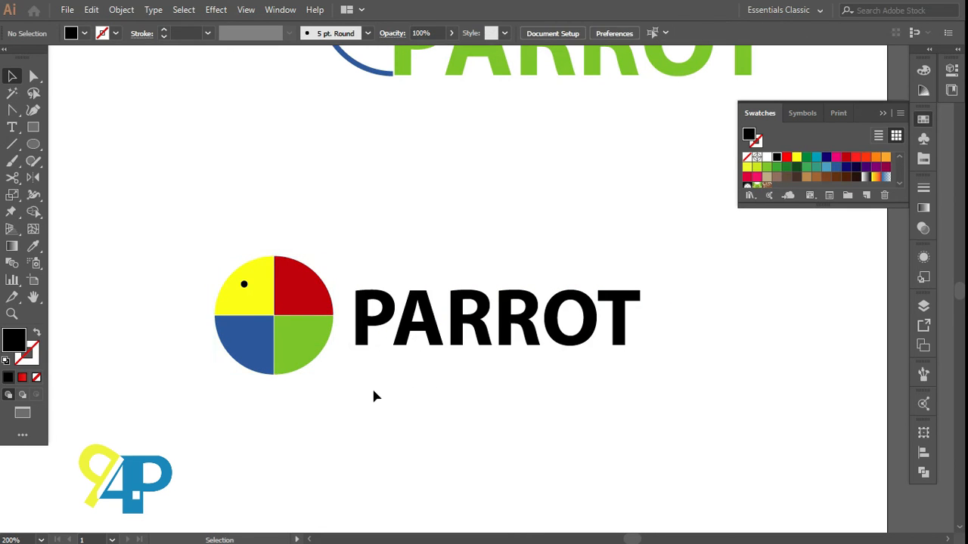
# Scale the four-colour circle down further and move it up against the P of the black PARROT lettering
pyautogui.scroll(1, 372, 388)
pyautogui.scroll(1, 372, 388)
pyautogui.click(290, 330)
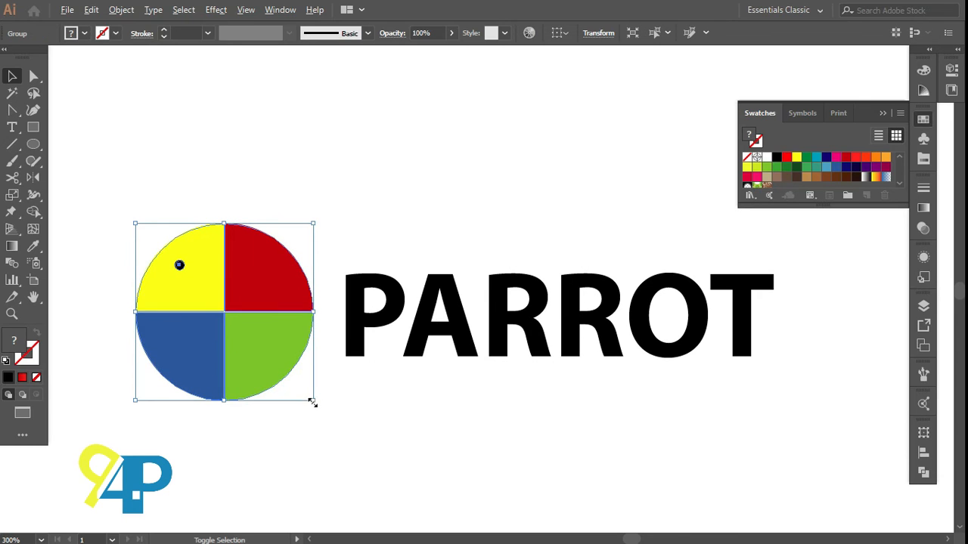
pyautogui.moveTo(312, 402); pyautogui.dragTo(271, 361)
pyautogui.click(264, 406)
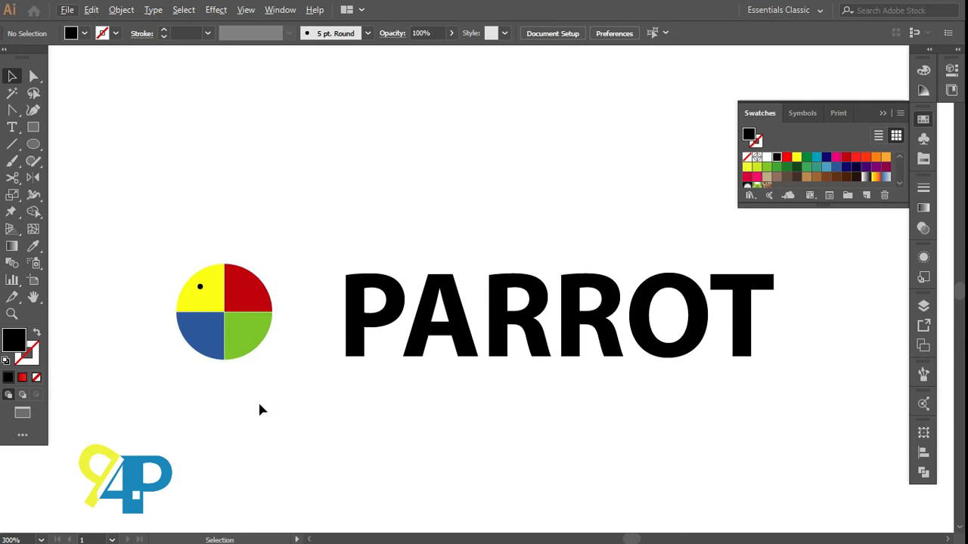
pyautogui.moveTo(228, 326); pyautogui.dragTo(282, 329)
pyautogui.click(314, 392)
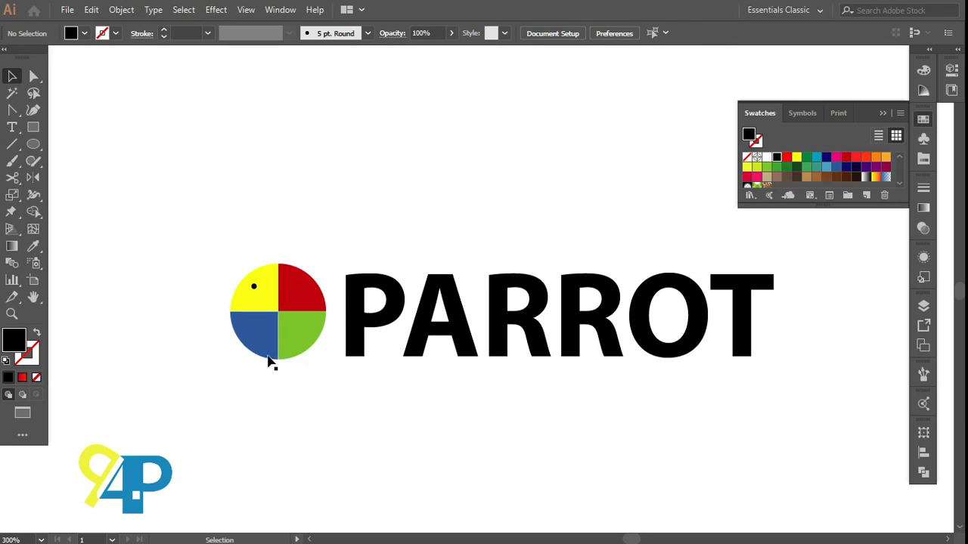
# Ungroup the four-colour circle into its quarters and eye, and deselect the pieces
pyautogui.scroll(3, 258, 324)
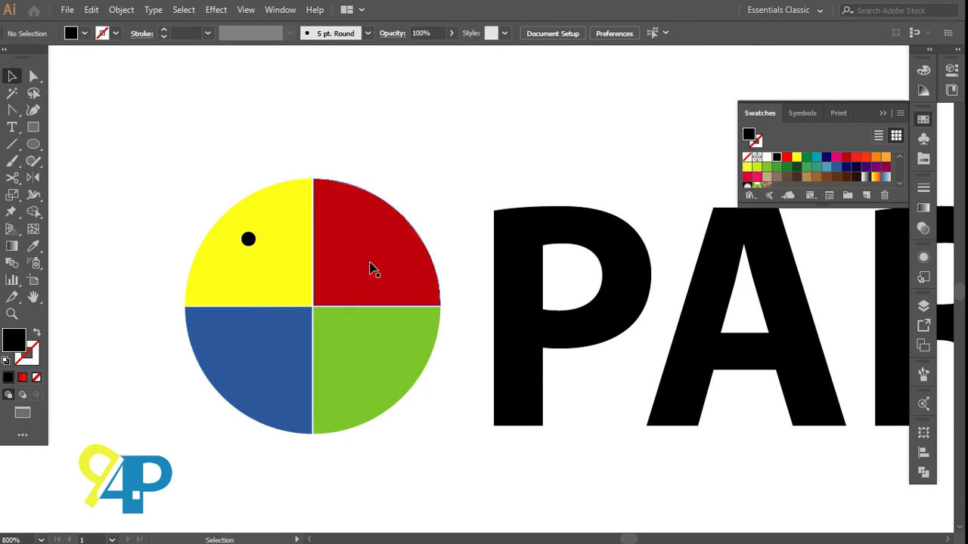
pyautogui.rightClick(371, 265)
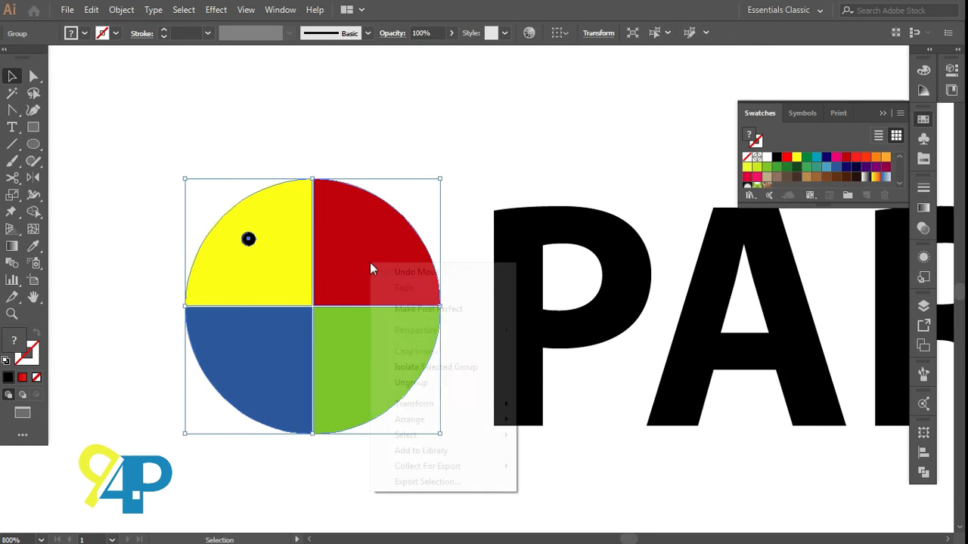
pyautogui.click(403, 384)
pyautogui.click(411, 471)
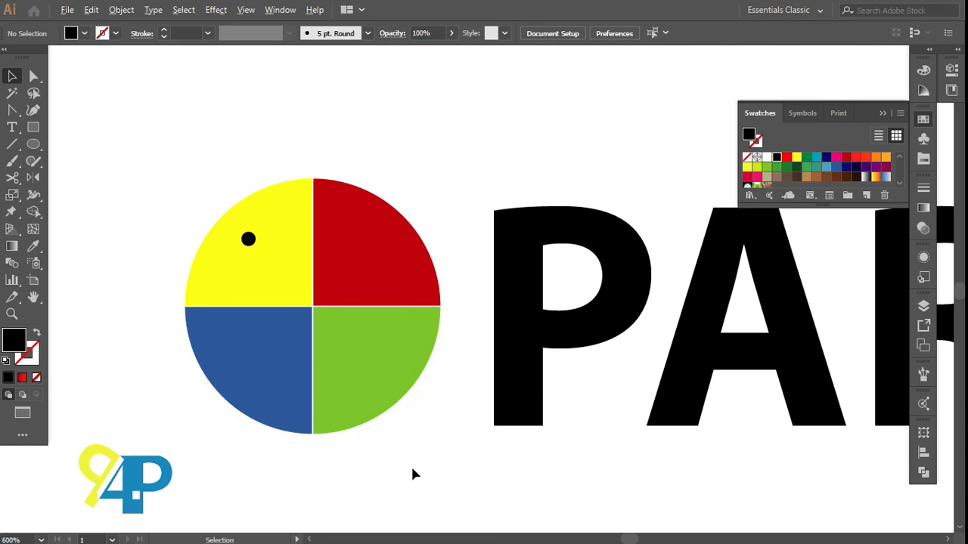
# Move all pieces of the small four-colour circle up and away from the black PARROT lettering
pyautogui.scroll(-2, 412, 469)
pyautogui.scroll(-3, 406, 467)
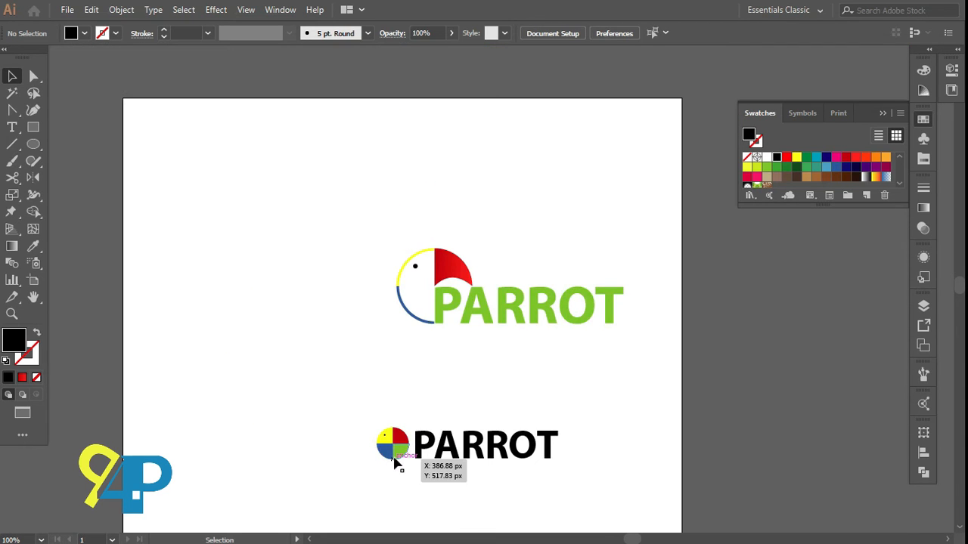
pyautogui.scroll(-3, 397, 461)
pyautogui.scroll(1, 375, 403)
pyautogui.moveTo(347, 252); pyautogui.dragTo(342, 295)
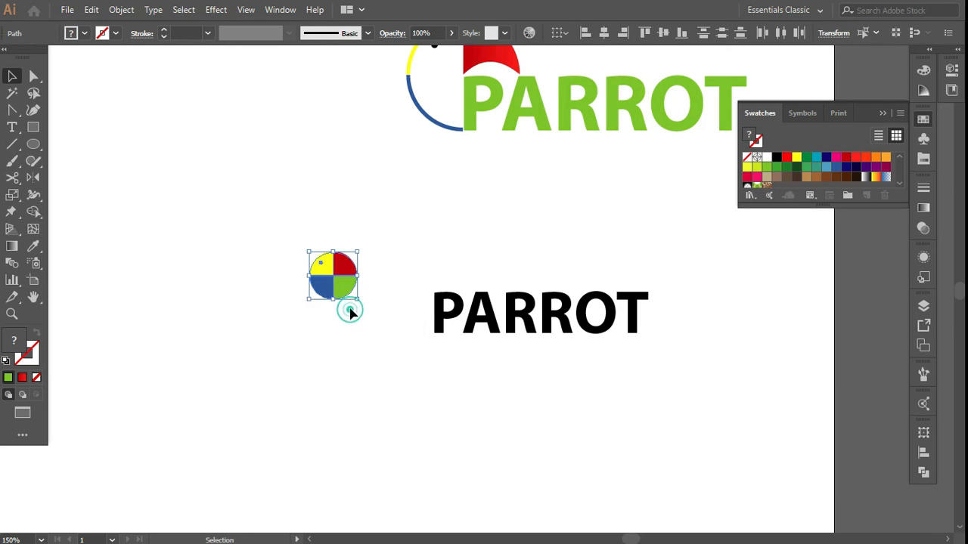
pyautogui.click(346, 307)
# Enlarge the four-colour circle with its eye evenly about its centre and deselect it
pyautogui.moveTo(292, 244); pyautogui.dragTo(391, 334)
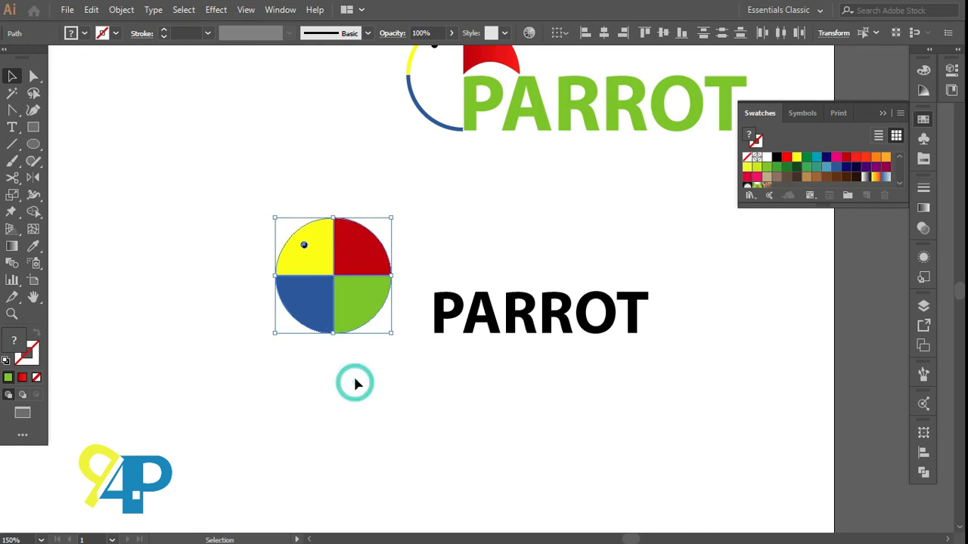
pyautogui.click(356, 384)
pyautogui.keyDown('alt'); pyautogui.scroll(3, 343, 359); pyautogui.keyUp('alt')
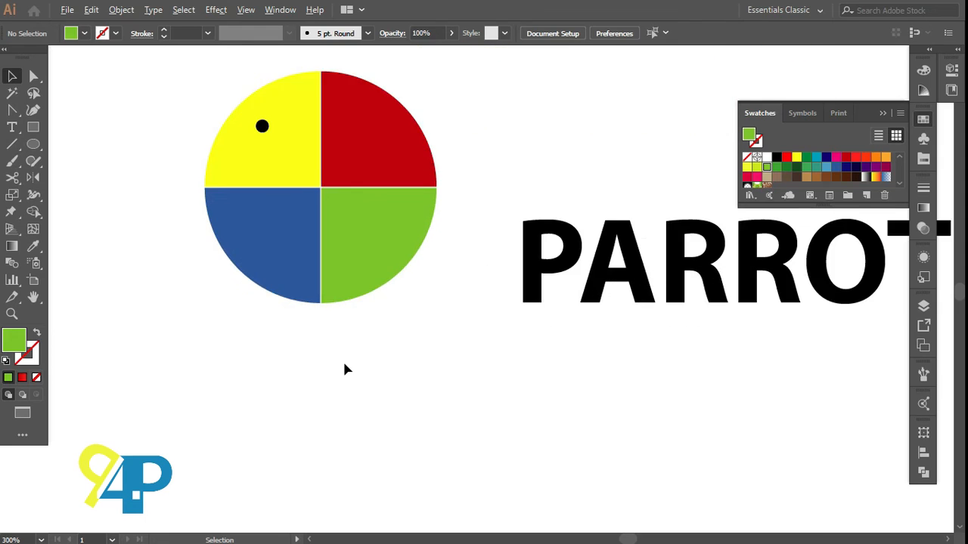
# Bend the lower edge of the red quarter upward into an arch with the Anchor Point tool
pyautogui.scroll(2, 345, 368)
pyautogui.keyDown('ctrl'); pyautogui.hscroll(-1, 344, 369); pyautogui.keyUp('ctrl')
pyautogui.keyDown('ctrl'); pyautogui.hscroll(-1, 345, 370); pyautogui.keyUp('ctrl')
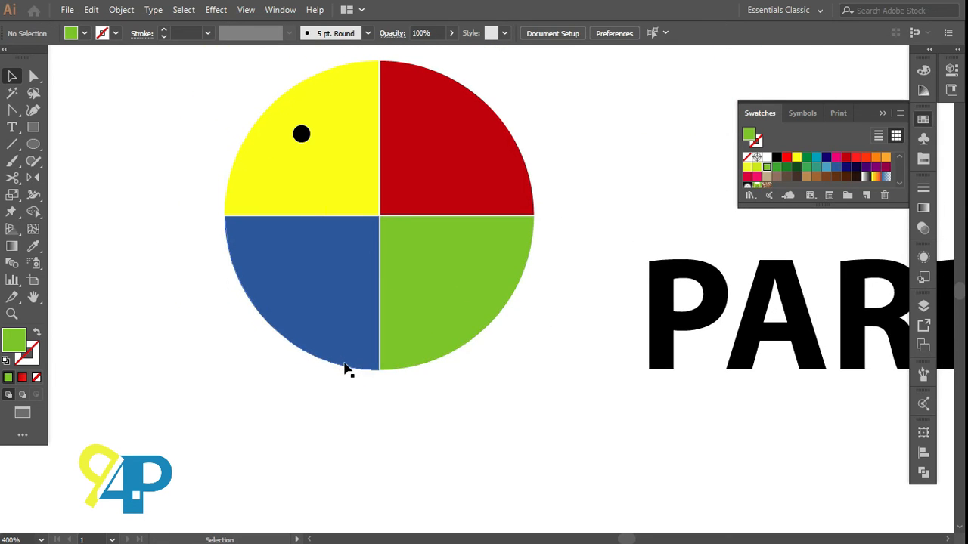
pyautogui.scroll(1, 346, 372)
pyautogui.click(507, 241)
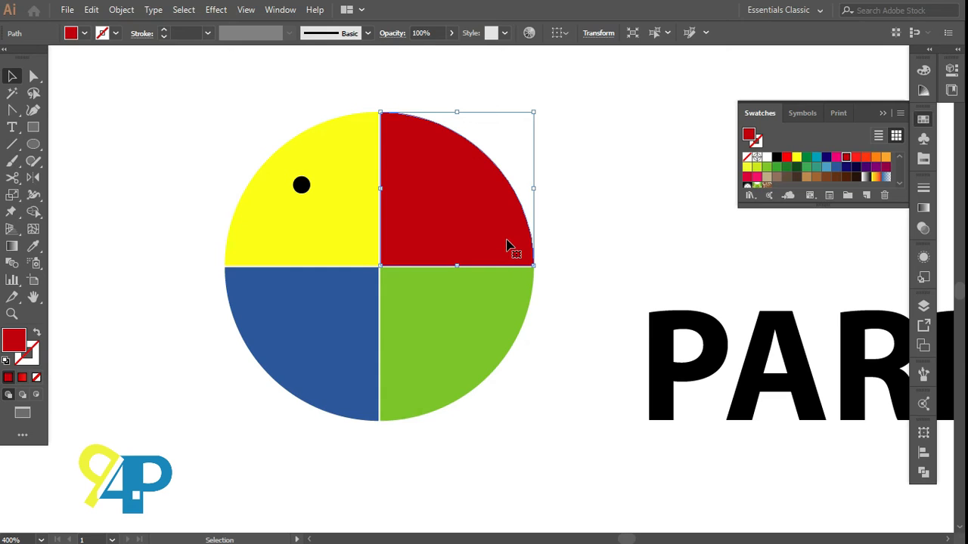
pyautogui.hotkey('shift', 'c')
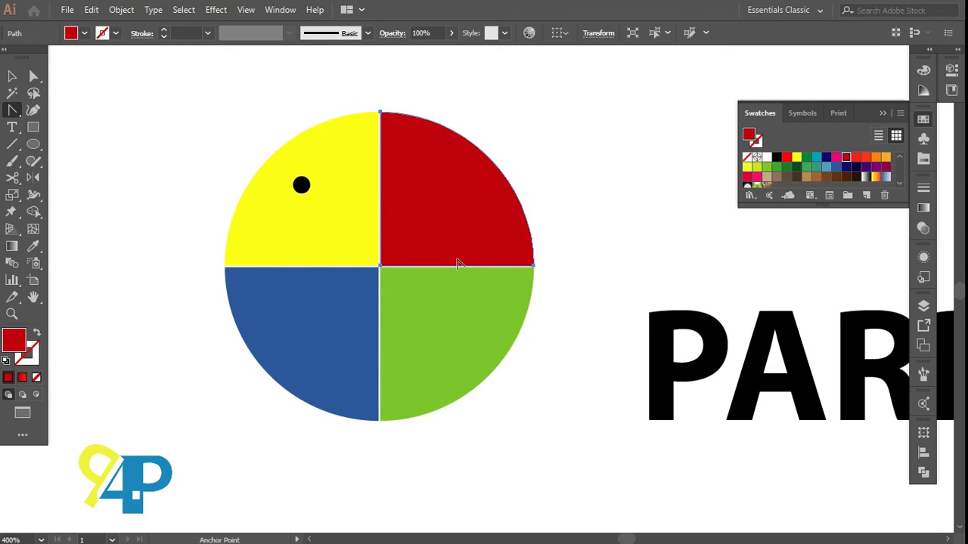
pyautogui.moveTo(457, 267); pyautogui.dragTo(457, 233)
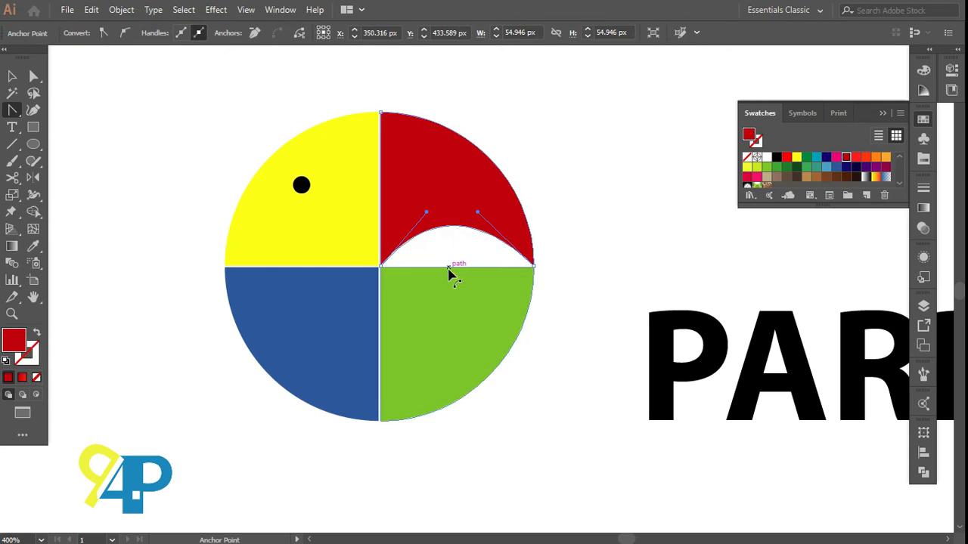
# Bend the upper edge of the green quarter slightly downward so a beak-like gap opens below the red, and deselect it
pyautogui.moveTo(456, 268); pyautogui.dragTo(461, 287)
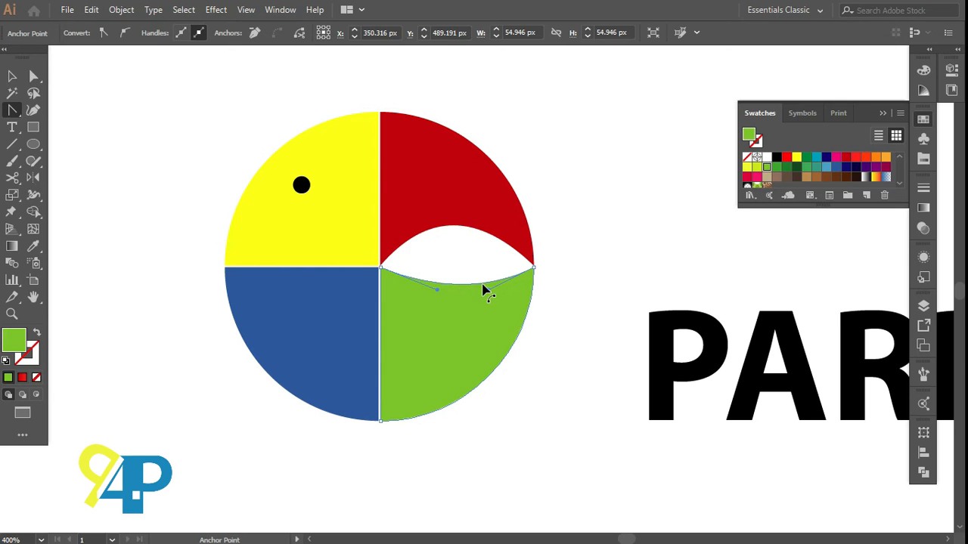
pyautogui.press('v')
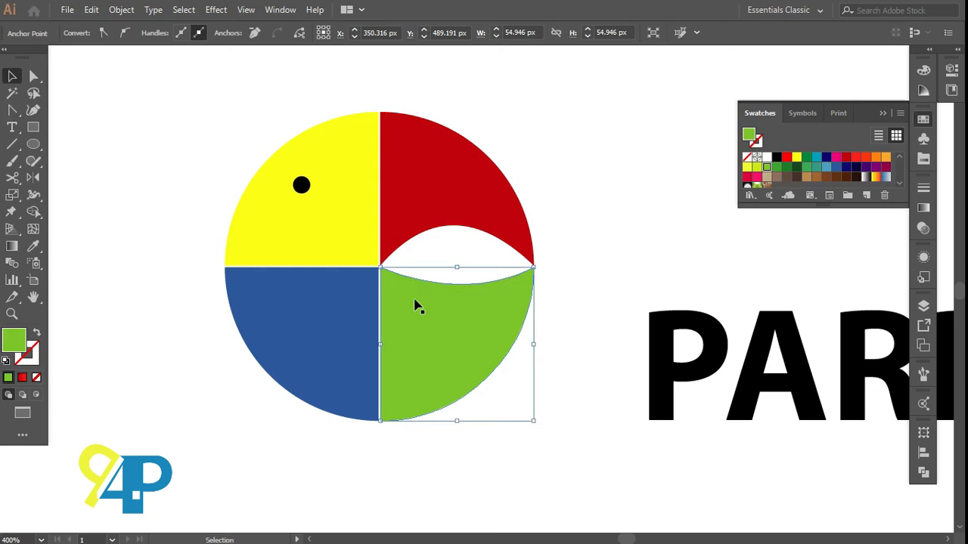
pyautogui.click(305, 462)
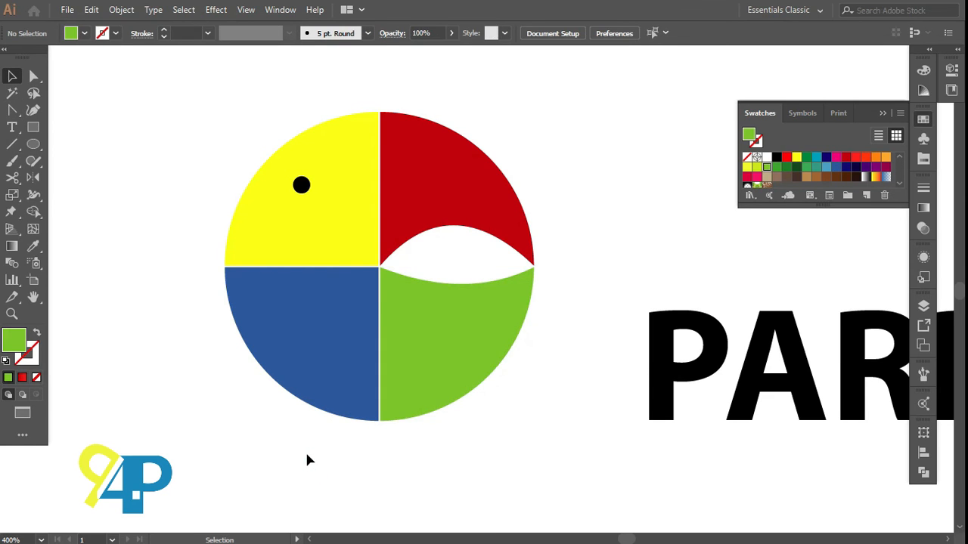
# Group all four quarters of the circle together with its eye
pyautogui.scroll(-1, 307, 460)
pyautogui.scroll(-1, 307, 459)
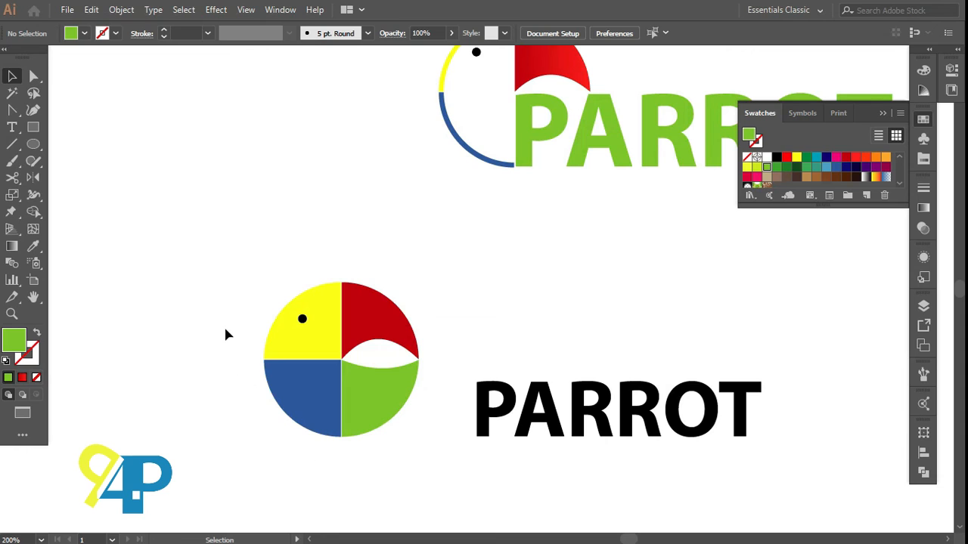
pyautogui.moveTo(227, 290); pyautogui.dragTo(408, 437)
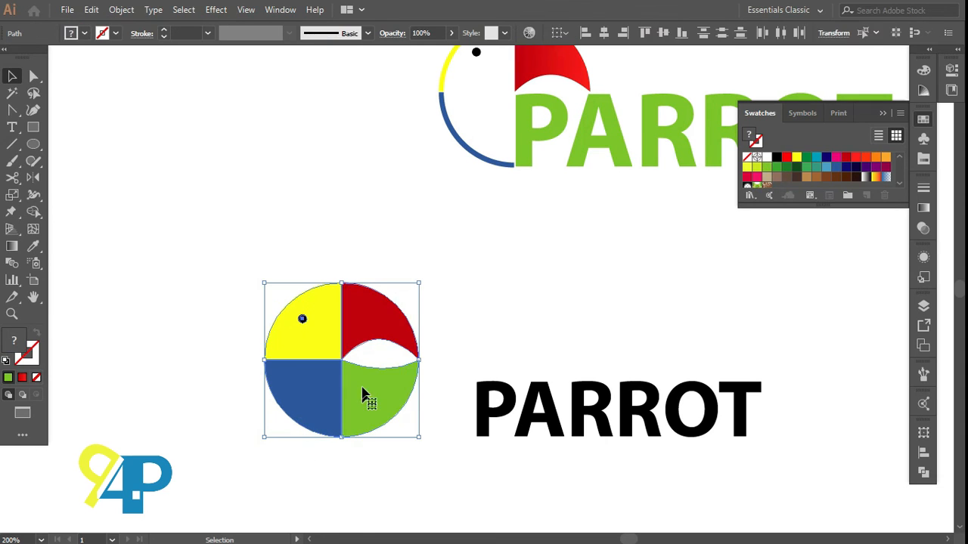
pyautogui.rightClick(361, 384)
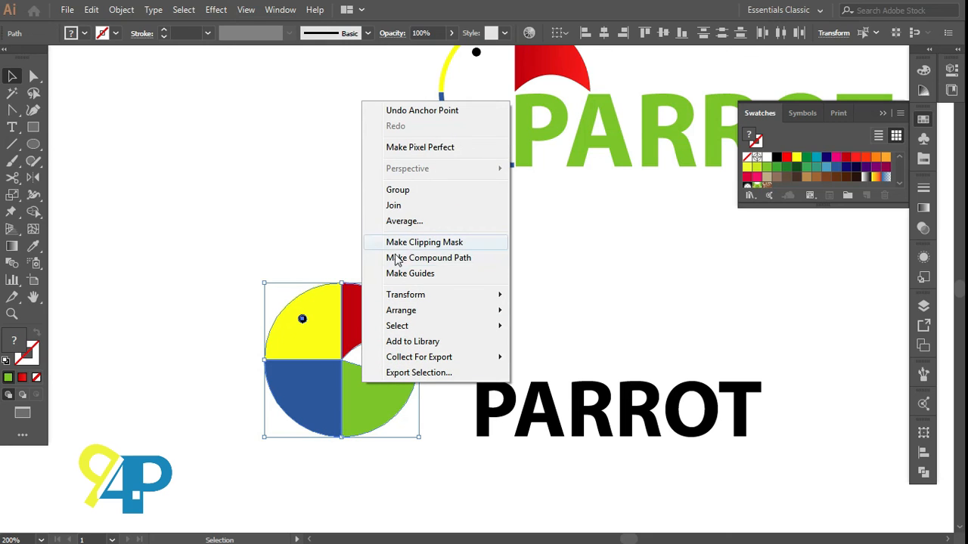
pyautogui.click(398, 190)
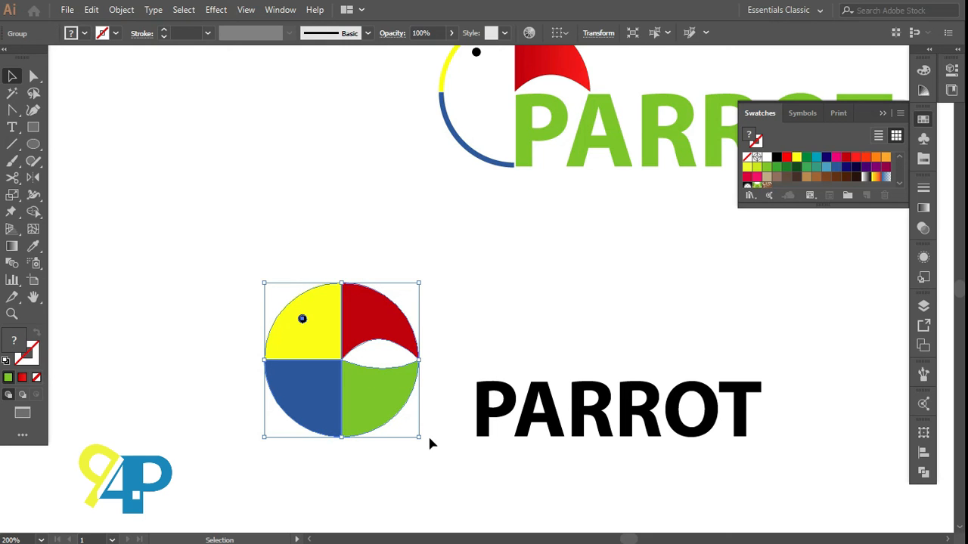
# Scale the circle group evenly about its centre down to letter height and move it just above the O of the black PARROT lettering
pyautogui.moveTo(415, 439); pyautogui.dragTo(369, 396)
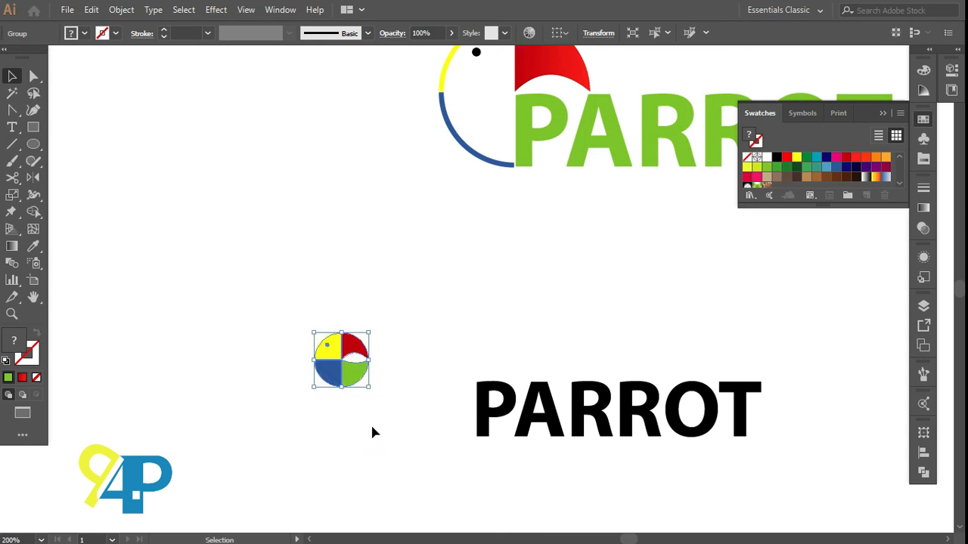
pyautogui.click(428, 439)
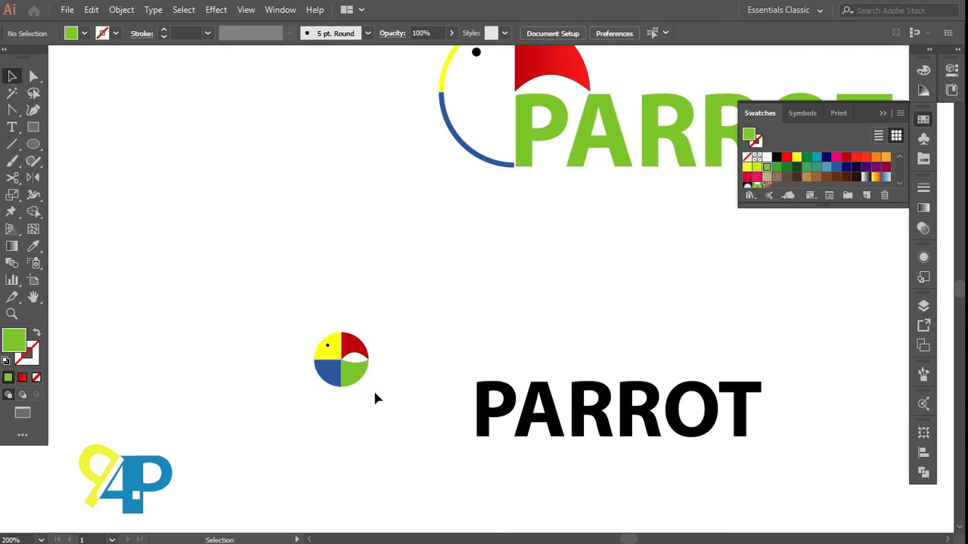
pyautogui.moveTo(347, 383); pyautogui.dragTo(690, 369)
pyautogui.scroll(-2, 670, 383)
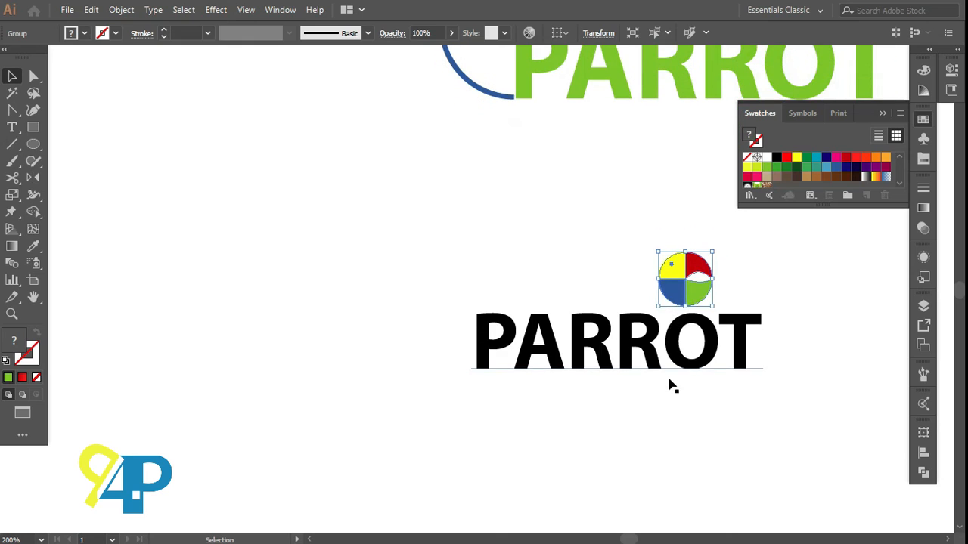
pyautogui.hscroll(3, 666, 378)
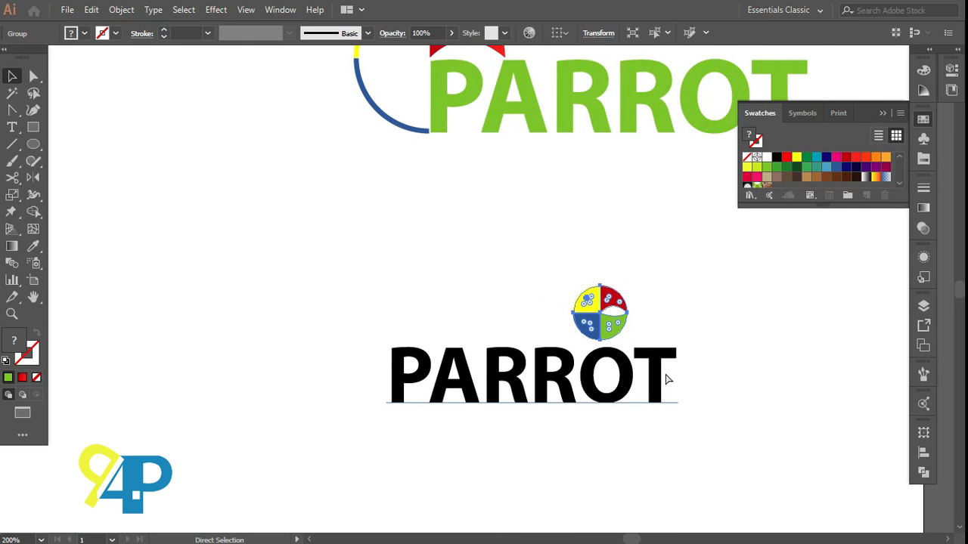
# Convert the black PARROT text to outlines and deselect it
pyautogui.scroll(2, 618, 391)
pyautogui.click(590, 352)
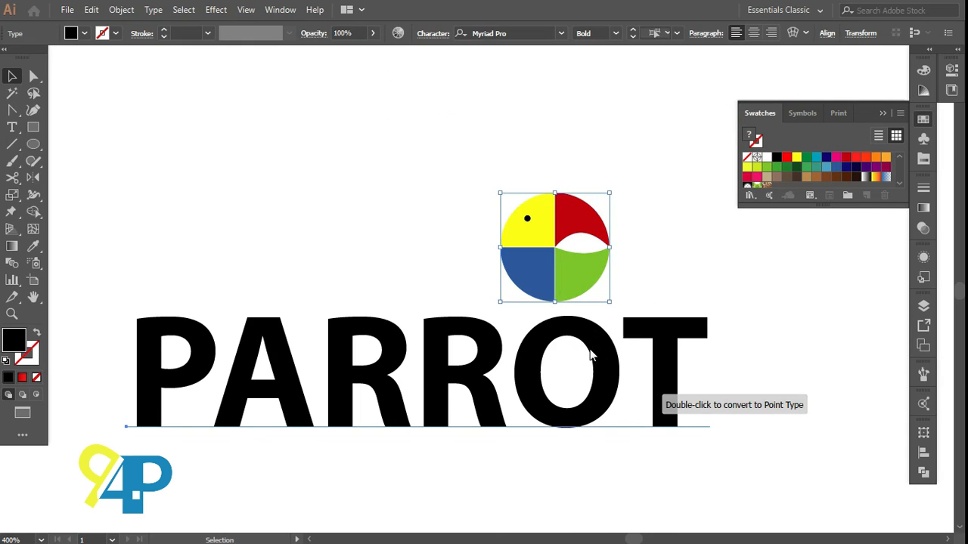
pyautogui.rightClick(591, 356)
pyautogui.click(626, 167)
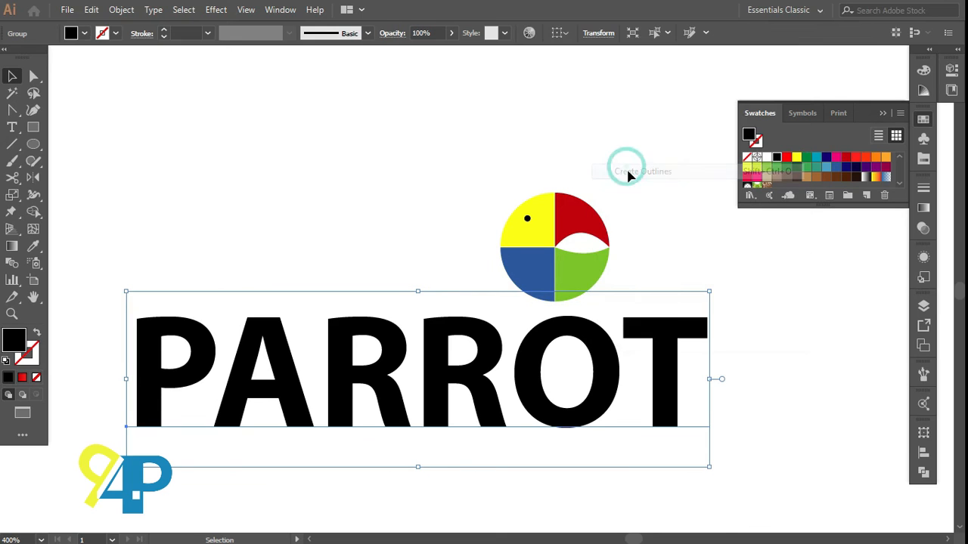
pyautogui.click(653, 216)
# Ungroup the outlined PARROT lettering into separate letters
pyautogui.click(598, 356)
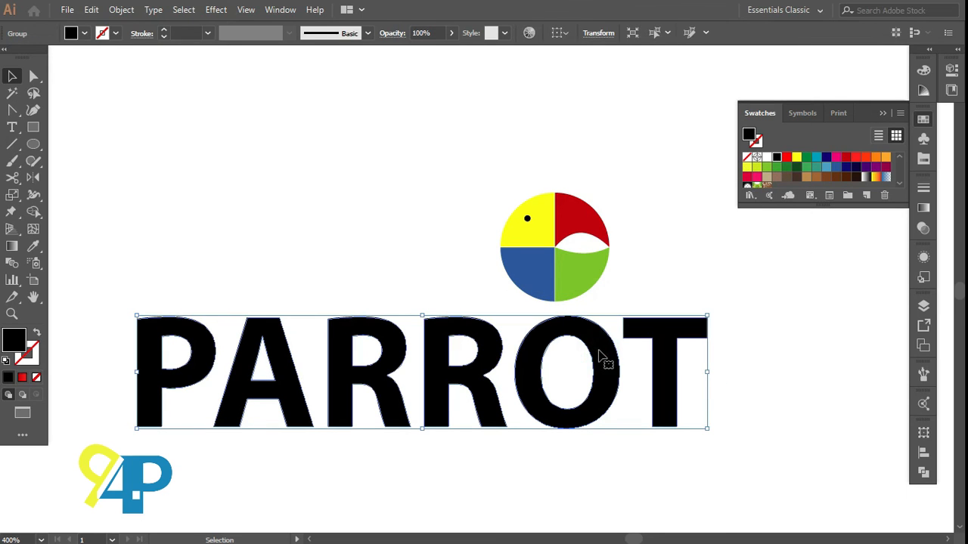
pyautogui.rightClick(602, 356)
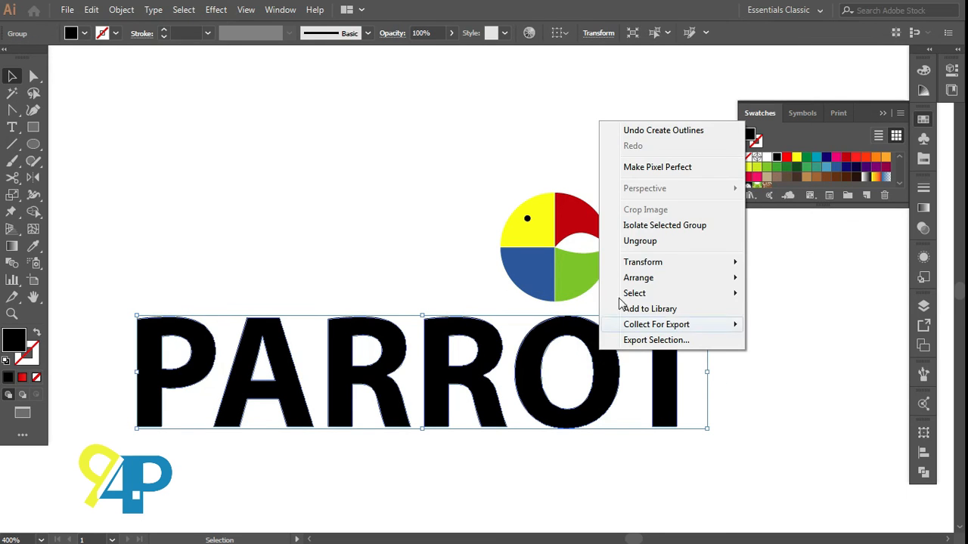
pyautogui.click(642, 241)
pyautogui.click(693, 279)
# Move the four-colour circle group onto the black letter O and nudge it until it is centred on the letter
pyautogui.click(597, 361)
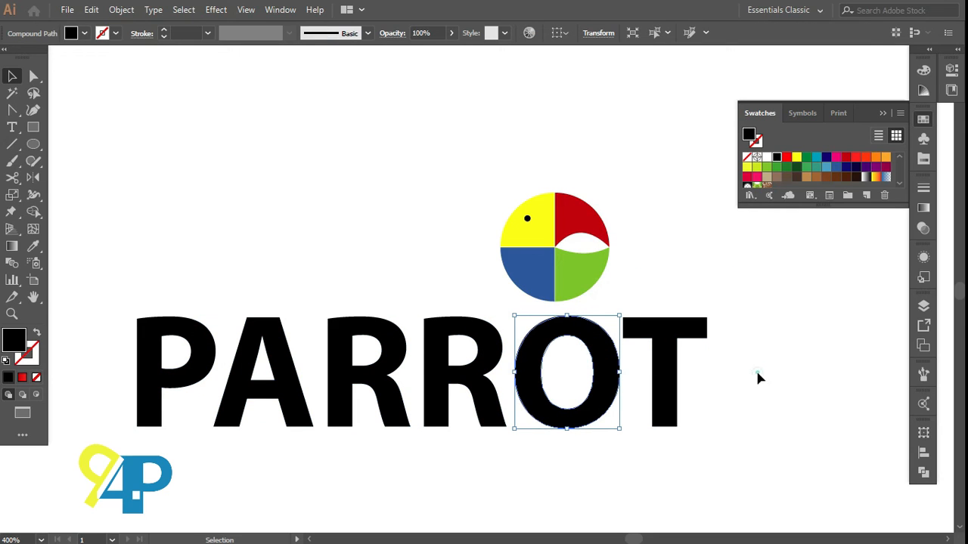
pyautogui.click(595, 307)
pyautogui.moveTo(560, 283); pyautogui.dragTo(569, 401)
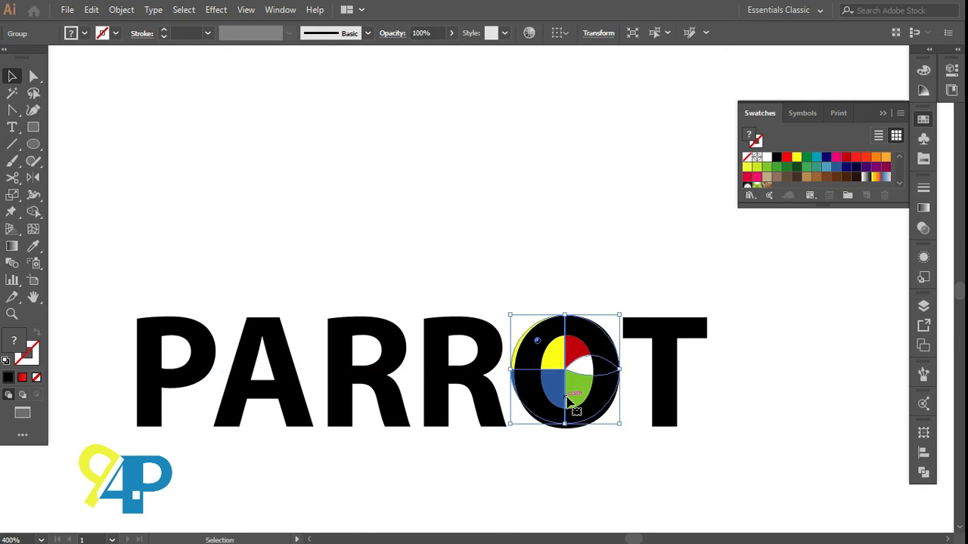
pyautogui.press('Right')
pyautogui.press('Right')
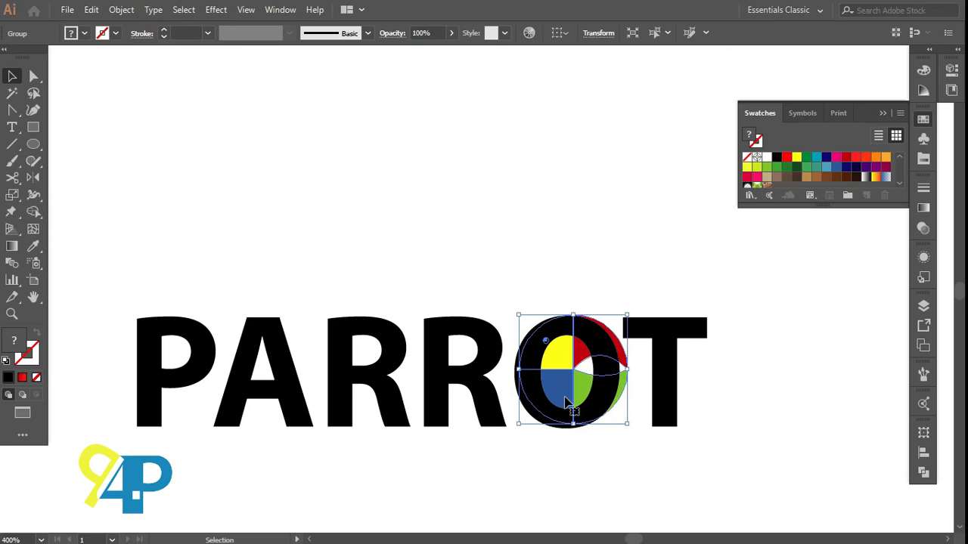
pyautogui.press('Left')
pyautogui.press('Left')
pyautogui.press('Down')
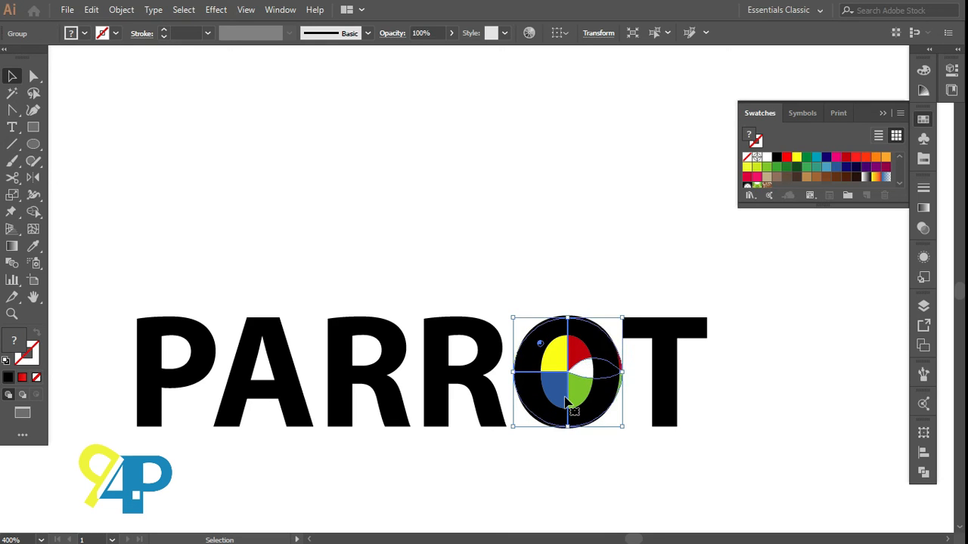
# Delete the black letter O so the four-colour circle takes its place
pyautogui.click(557, 454)
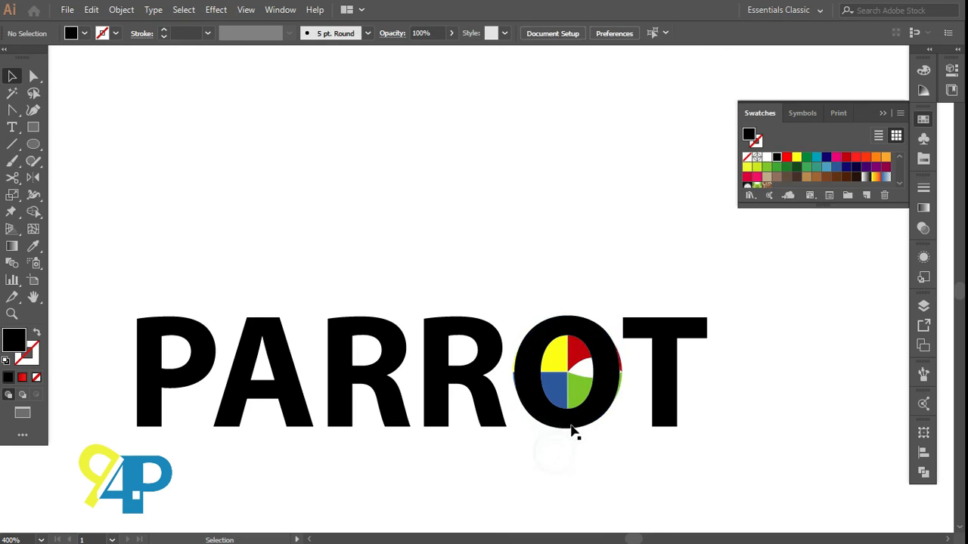
pyautogui.click(582, 422)
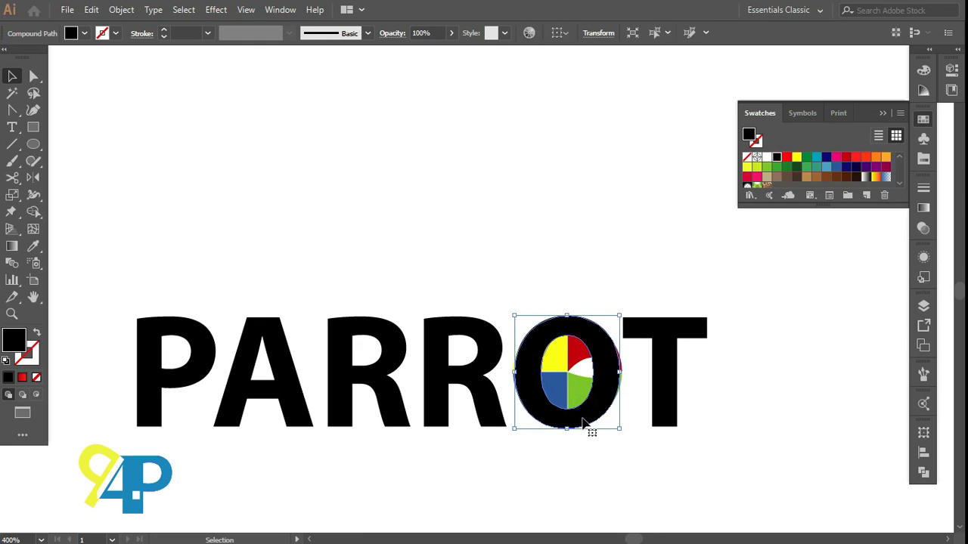
pyautogui.press('Delete')
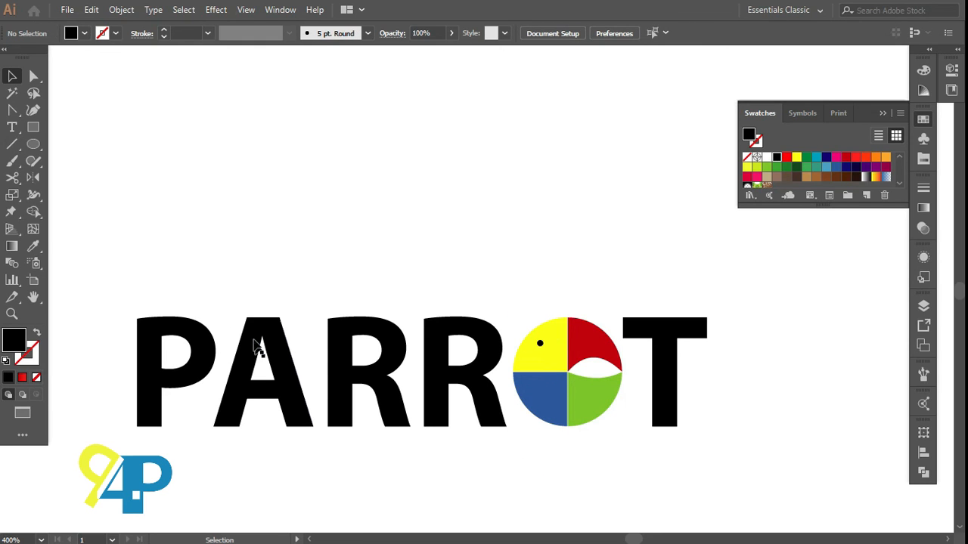
# Fill the black letters P, A, R, R and T with the dark green swatch and deselect them
pyautogui.moveTo(136, 283); pyautogui.dragTo(464, 400)
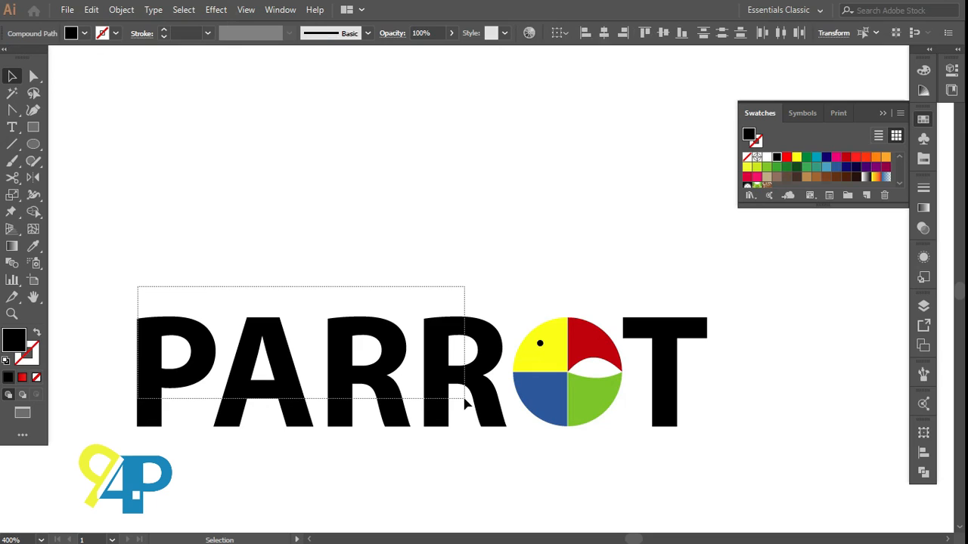
pyautogui.click(786, 168)
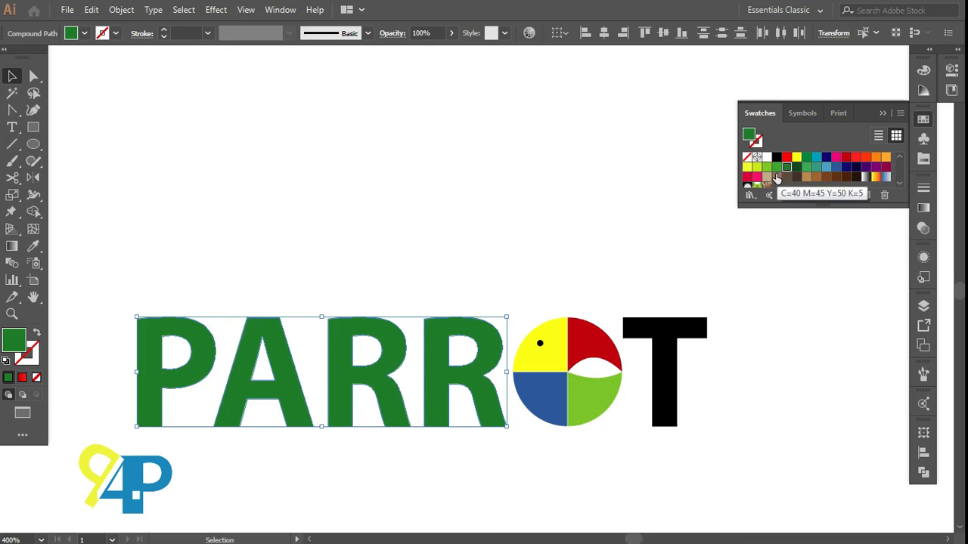
pyautogui.click(788, 326)
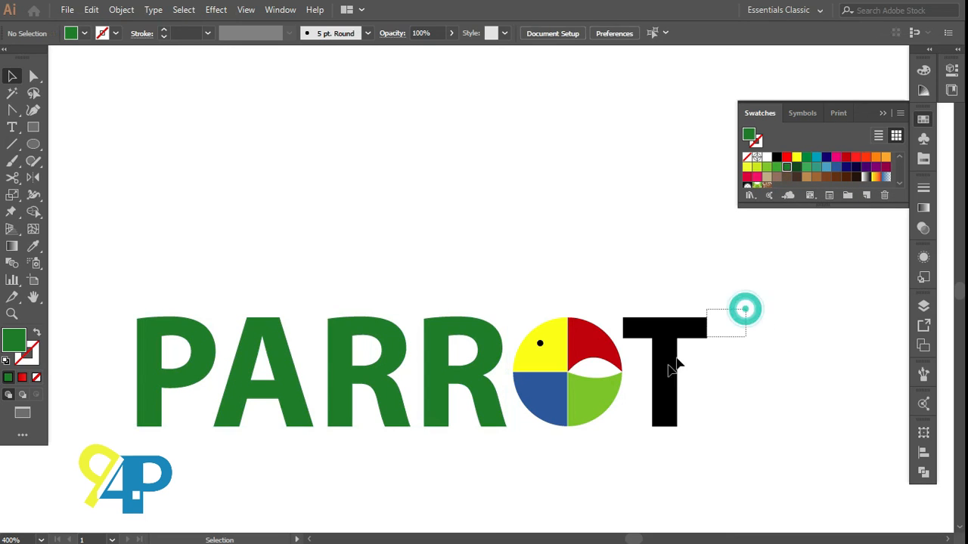
pyautogui.moveTo(671, 369); pyautogui.dragTo(664, 372)
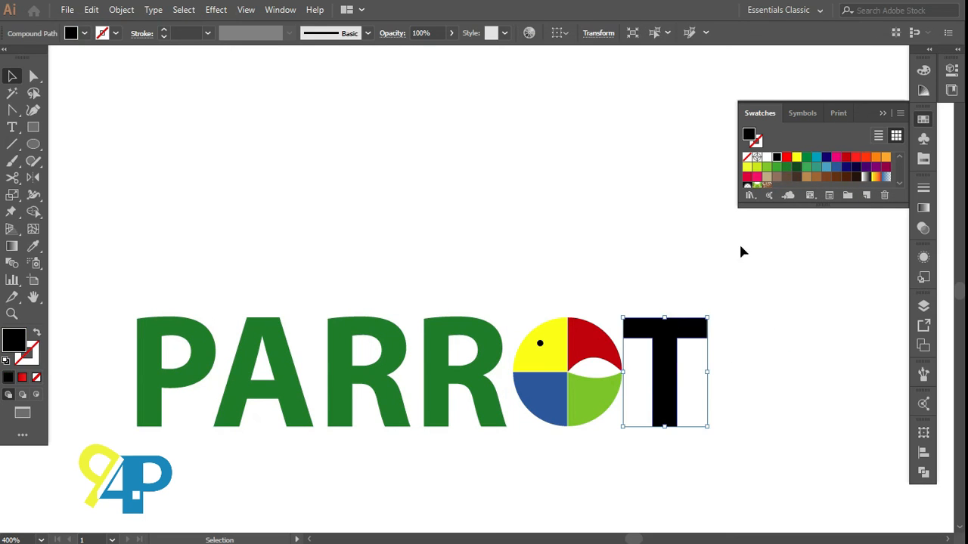
pyautogui.click(787, 167)
pyautogui.click(769, 329)
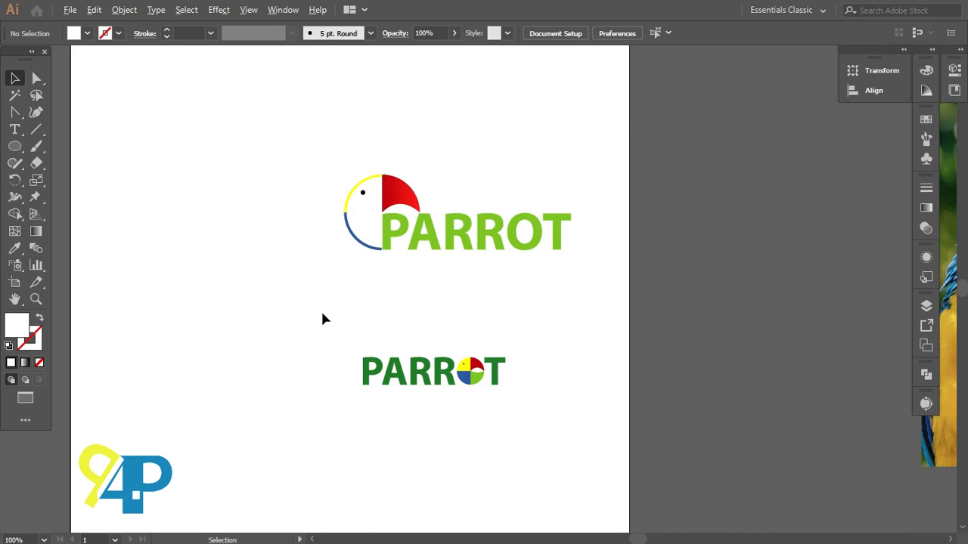
# Move both finished PARROT logos together off the artboard to its left side
pyautogui.hotkey('ctrl', '-')
pyautogui.hotkey('ctrl', '-')
pyautogui.hotkey('ctrl', '-')
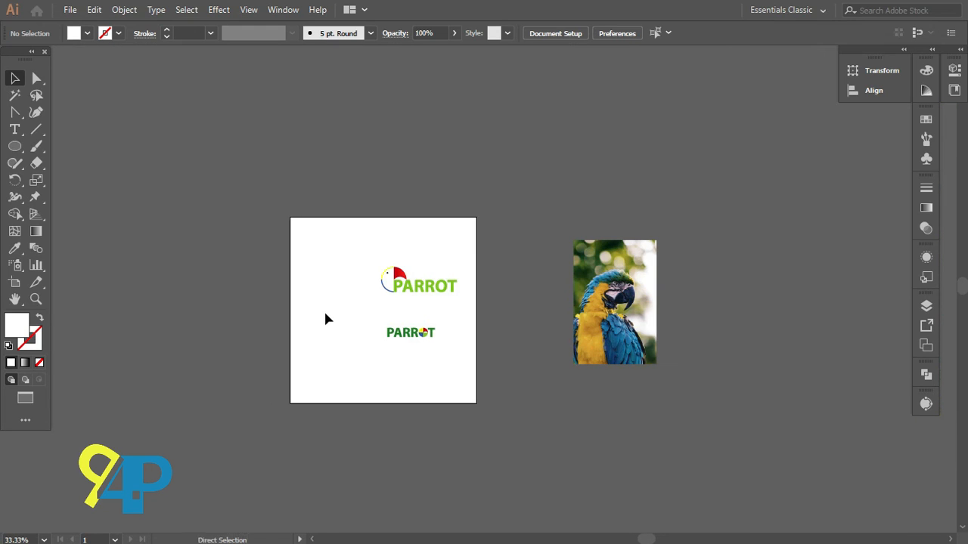
pyautogui.moveTo(329, 238); pyautogui.dragTo(420, 340)
pyautogui.moveTo(401, 277); pyautogui.dragTo(157, 240)
pyautogui.click(238, 347)
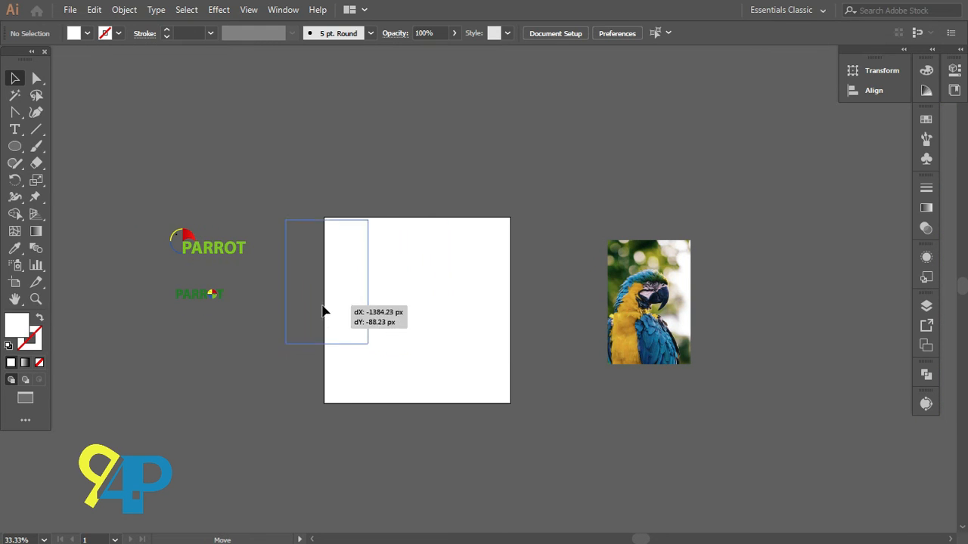
# Place a copy of the parrot photo on the artboard and move the logos beside it further up
pyautogui.moveTo(324, 313); pyautogui.dragTo(355, 305)
pyautogui.moveTo(147, 177); pyautogui.dragTo(208, 303)
pyautogui.moveTo(203, 295); pyautogui.dragTo(199, 166)
pyautogui.click(251, 250)
# Enlarge the parrot photo copy to the artboard's height and duplicate it directly alongside to the right
pyautogui.scroll(1, 355, 377)
pyautogui.click(415, 300)
pyautogui.moveTo(425, 325); pyautogui.dragTo(496, 440)
pyautogui.moveTo(408, 368); pyautogui.dragTo(546, 367)
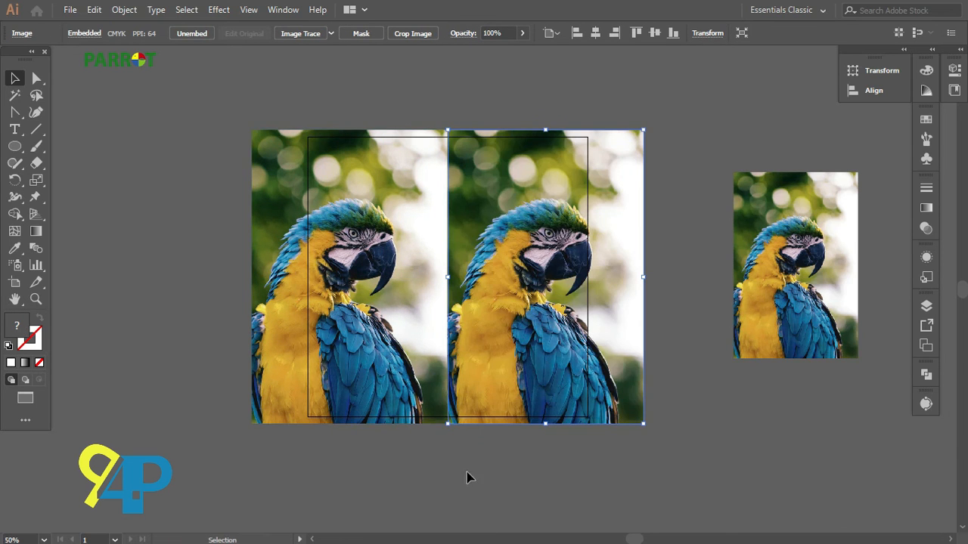
# Reflect the right-hand parrot photo horizontally so the two parrots face each other
pyautogui.click(437, 103)
pyautogui.rightClick(527, 281)
pyautogui.moveTo(546, 379)
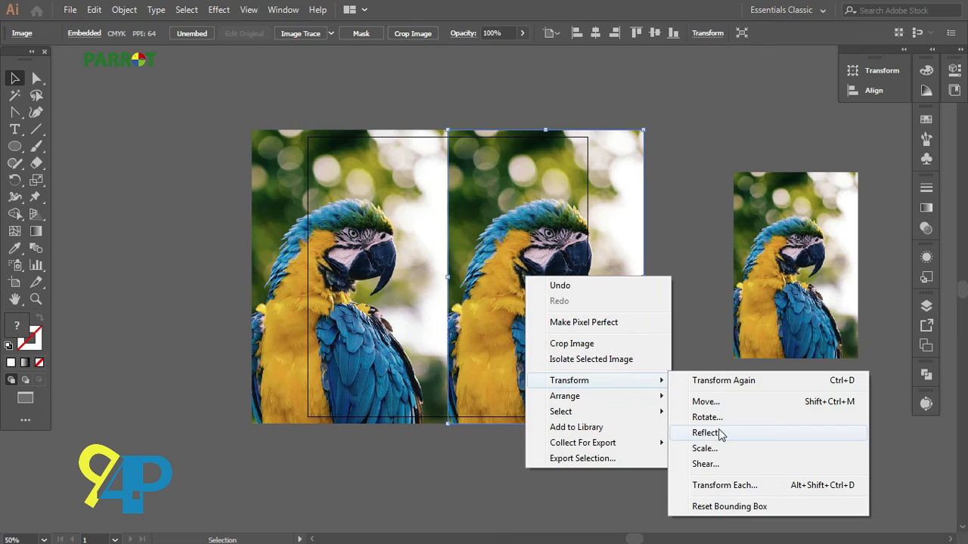
pyautogui.click(721, 432)
pyautogui.click(237, 472)
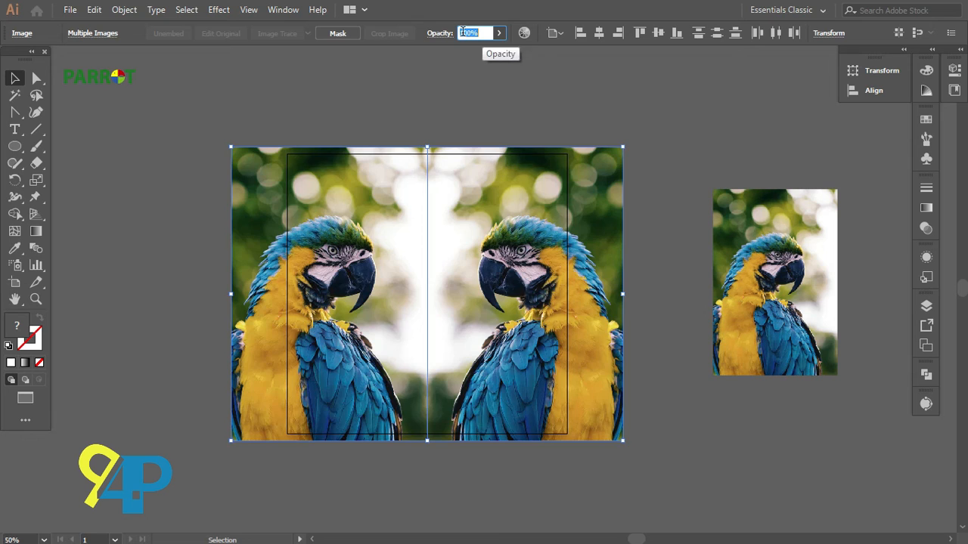
# Reduce the opacity of both mirrored parrot photos to 25% and lock them
pyautogui.scroll(-20, 463, 32)
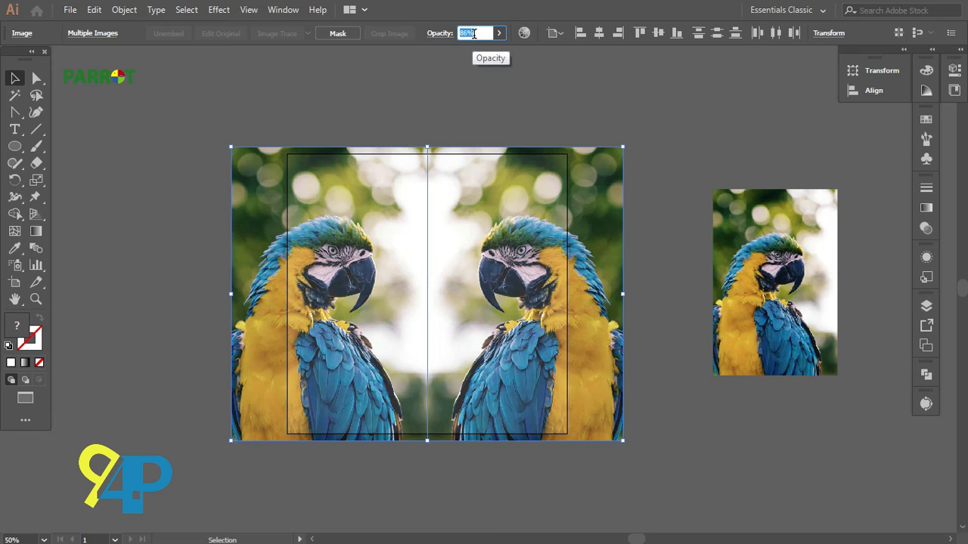
pyautogui.click(124, 11)
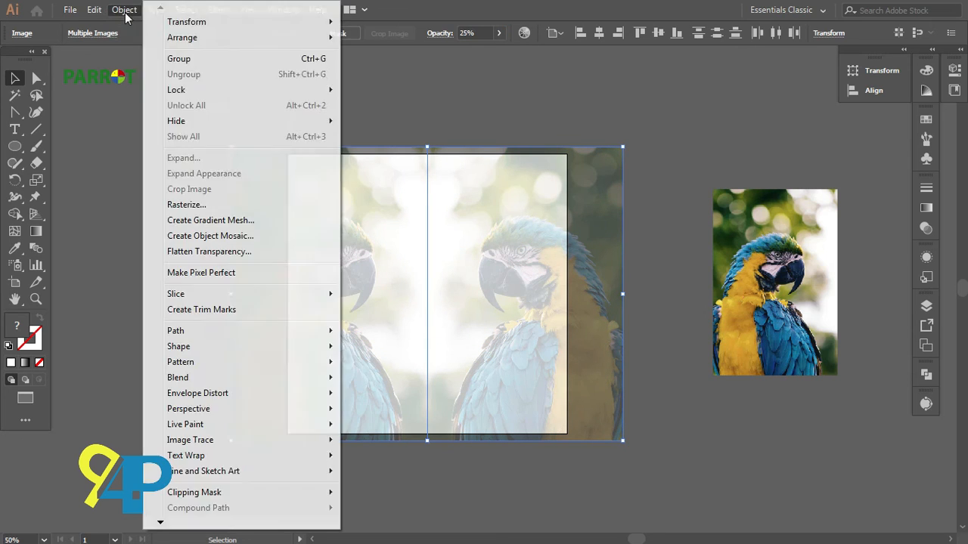
pyautogui.moveTo(178, 89)
pyautogui.click(363, 90)
# Move both PARROT logos from outside the artboard onto it, over the faded parrot photos
pyautogui.scroll(-1, 202, 111)
pyautogui.hscroll(-1, 202, 112)
pyautogui.scroll(1, 201, 111)
pyautogui.moveTo(180, 65)
pyautogui.mouseDown()
pyautogui.moveTo(243, 155)
pyautogui.moveTo(427, 291)
pyautogui.mouseUp()
pyautogui.click(422, 331)
# Enlarge both logos to nearly the artboard's width, with the arc-head logo above the circle-O logo
pyautogui.scroll(2, 426, 322)
pyautogui.scroll(1, 419, 291)
pyautogui.moveTo(335, 188)
pyautogui.mouseDown()
pyautogui.moveTo(525, 288)
pyautogui.moveTo(598, 302)
pyautogui.moveTo(609, 291)
pyautogui.mouseUp()
pyautogui.click(519, 348)
pyautogui.moveTo(424, 342); pyautogui.dragTo(616, 458)
pyautogui.click(578, 464)
pyautogui.scroll(1, 578, 464)
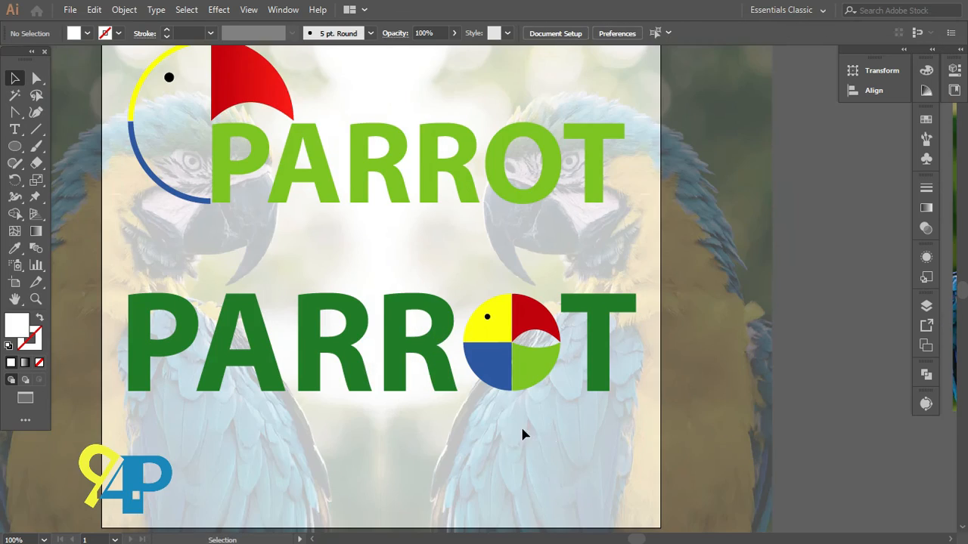
# Center both PARROT logos horizontally on the artboard and deselect them
pyautogui.hscroll(-2, 518, 423)
pyautogui.scroll(1, 505, 412)
pyautogui.scroll(-1, 507, 314)
pyautogui.moveTo(366, 123); pyautogui.dragTo(531, 443)
pyautogui.click(607, 33)
pyautogui.click(601, 83)
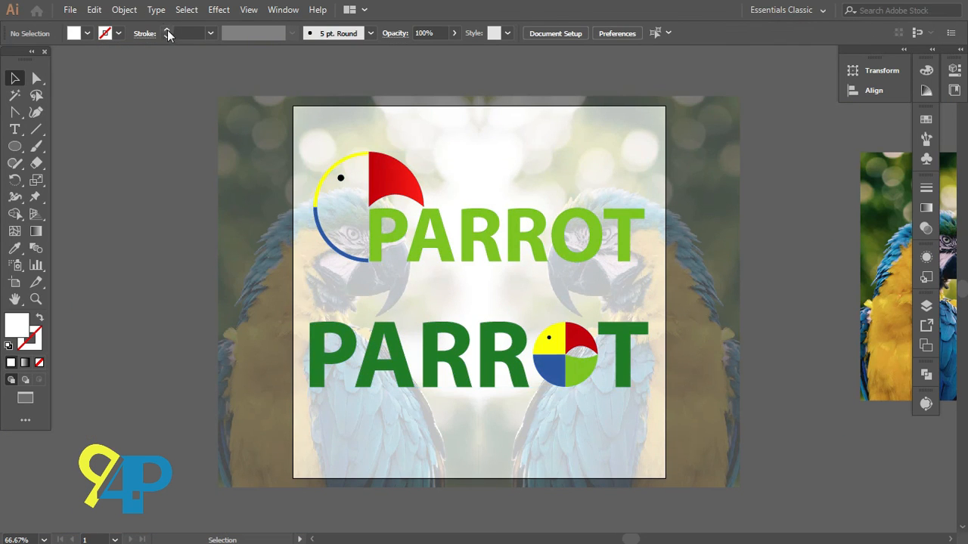
# Unlock the parrot photos and set the blending mode of the photos and both logos to Multiply
pyautogui.click(124, 9)
pyautogui.click(183, 106)
pyautogui.moveTo(328, 78); pyautogui.dragTo(639, 465)
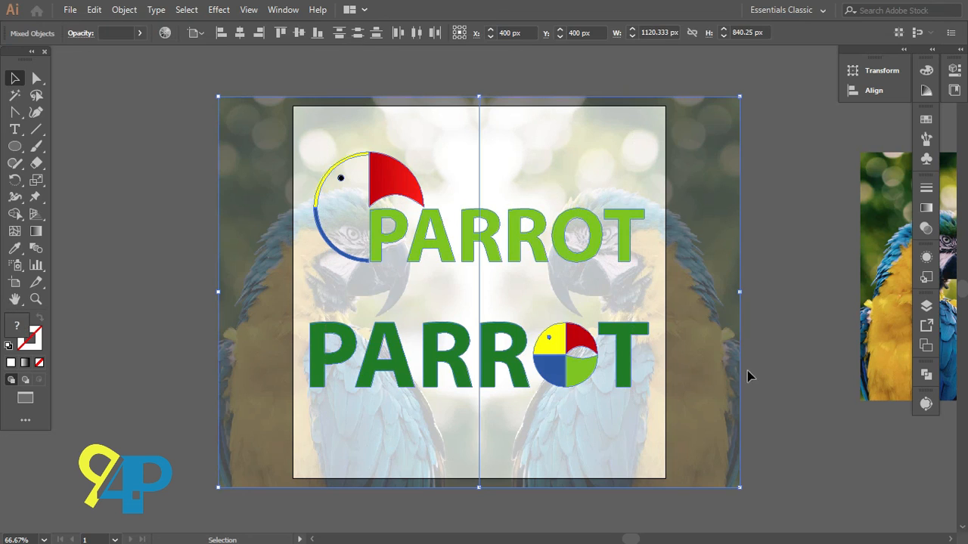
pyautogui.click(926, 230)
pyautogui.click(810, 203)
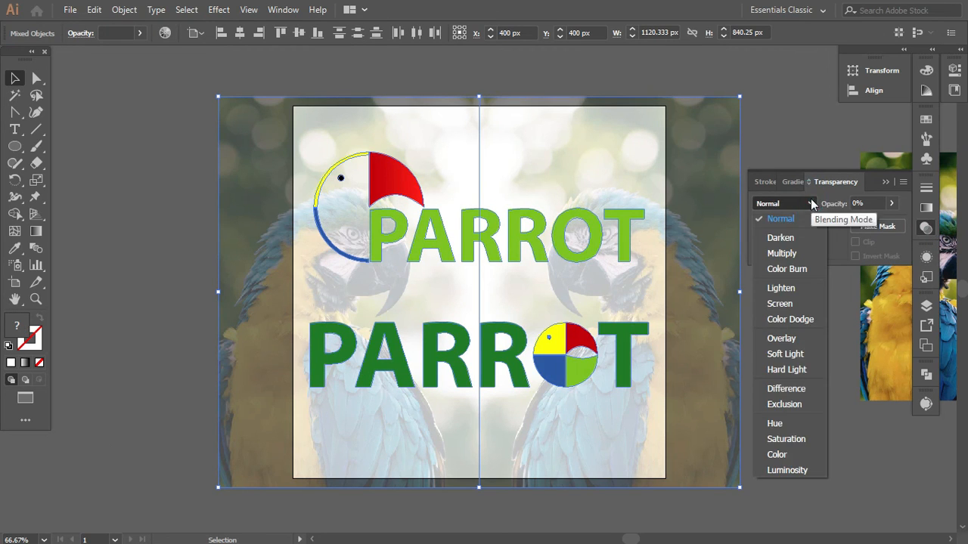
pyautogui.click(784, 254)
pyautogui.click(819, 334)
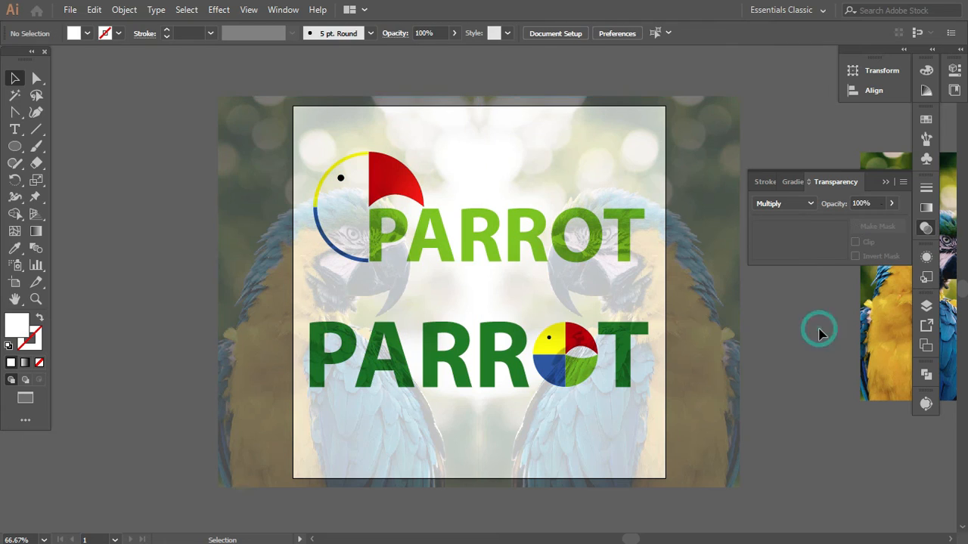
pyautogui.click(886, 183)
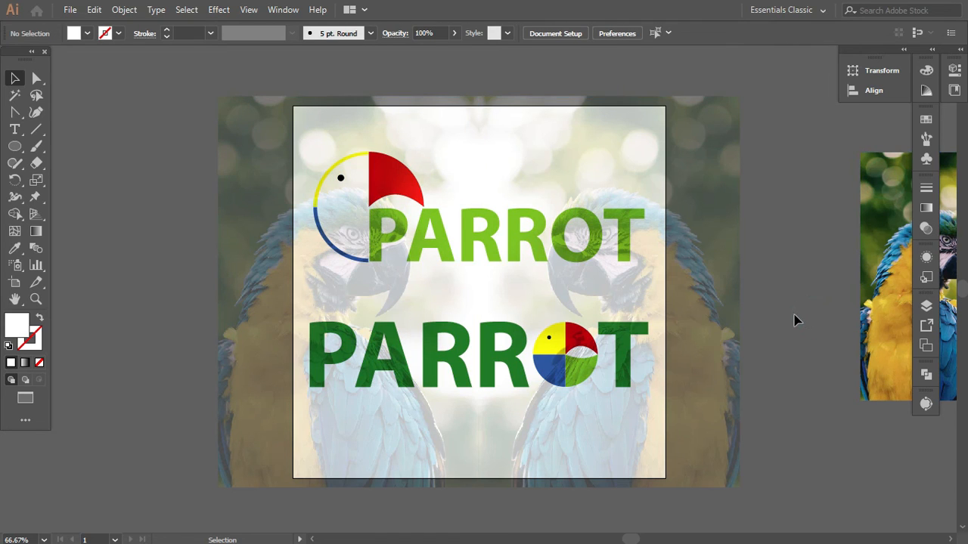